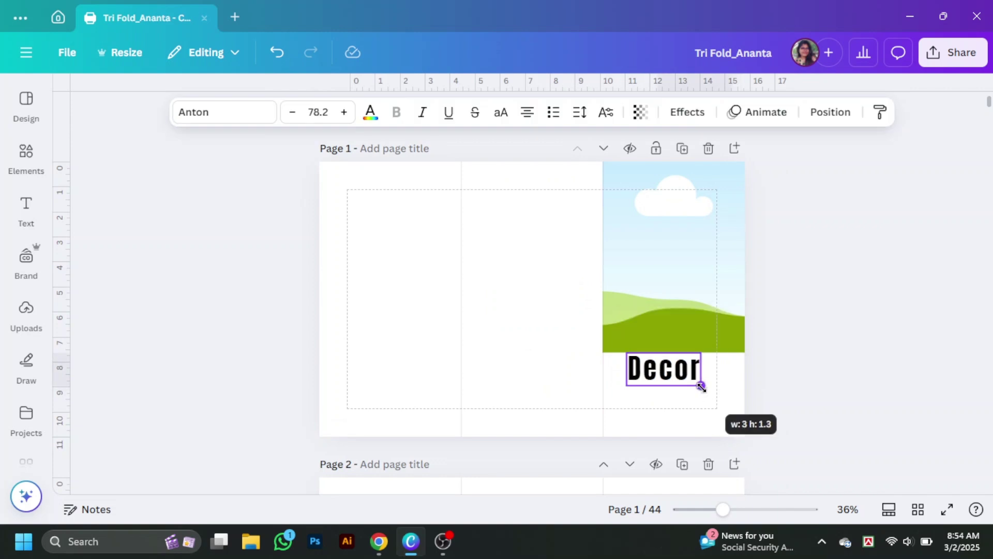
Step: Search for "interior design" photos, then fill the cover panel's frame with the armchair and arched-niche photo and reposition its crop
click(26, 155)
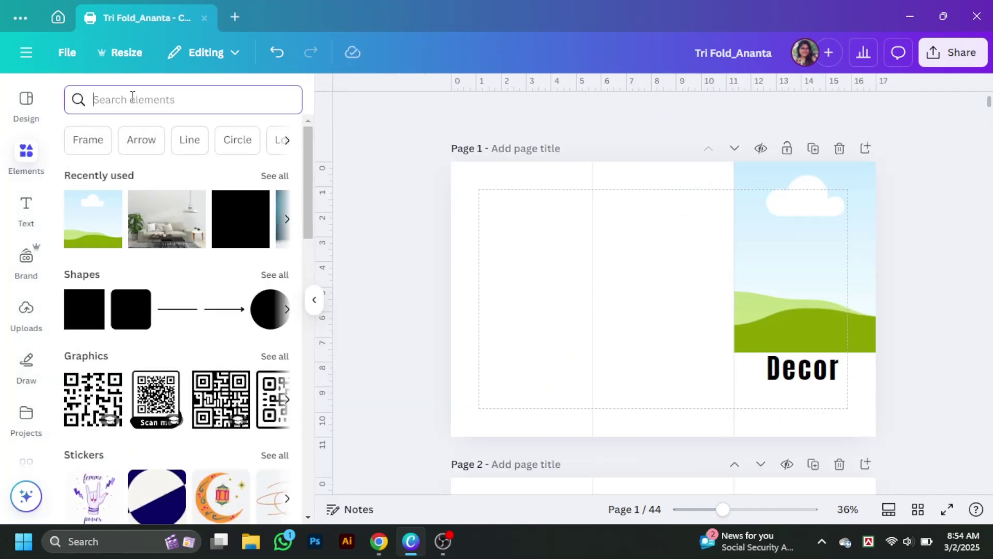
text(inte)
click(196, 164)
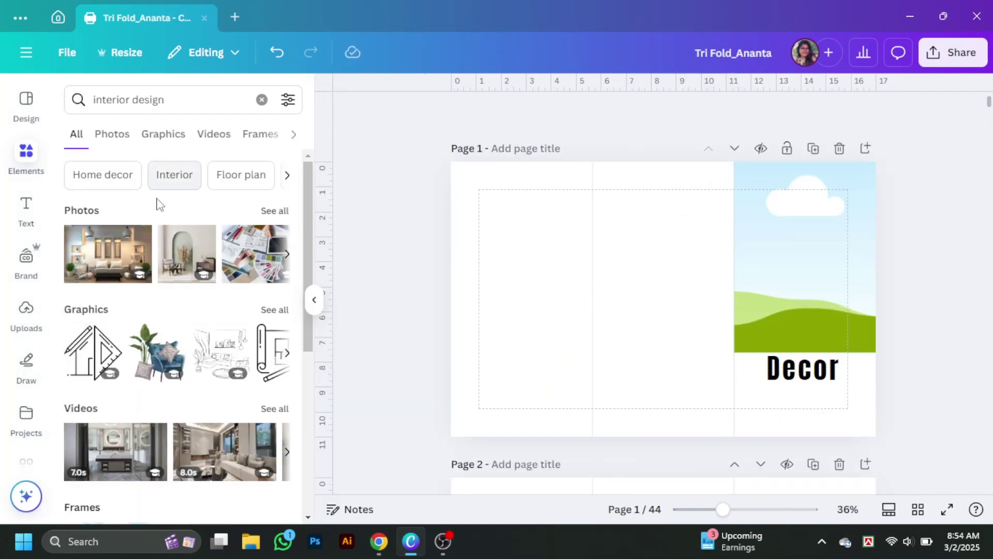
click(275, 212)
click(246, 254)
double_click(805, 297)
drag(698, 299, 828, 298)
click(937, 405)
Step: Colour the "Decor" title dark maroon and change it to uppercase
click(803, 370)
click(554, 112)
scroll(175, 362, down, 2)
click(119, 360)
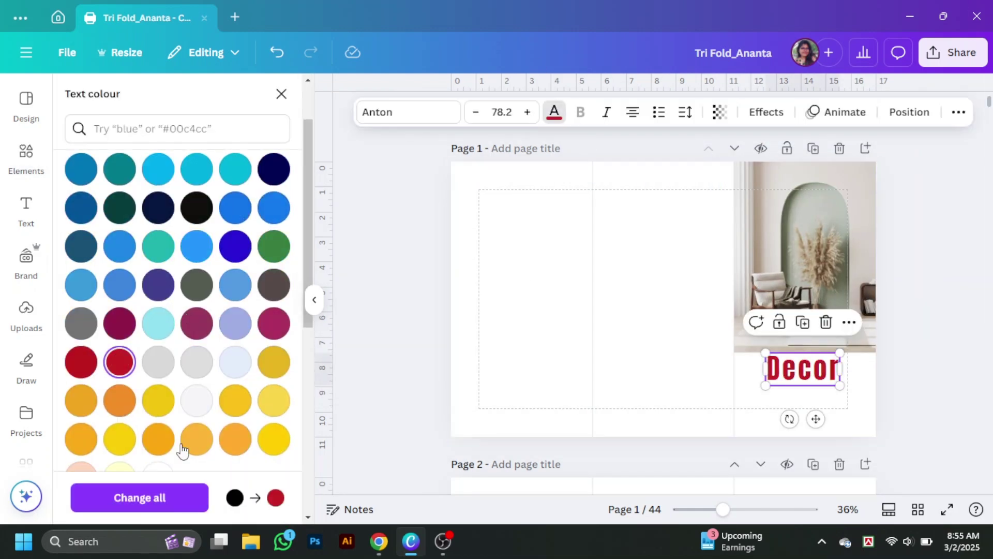
click(120, 362)
click(252, 223)
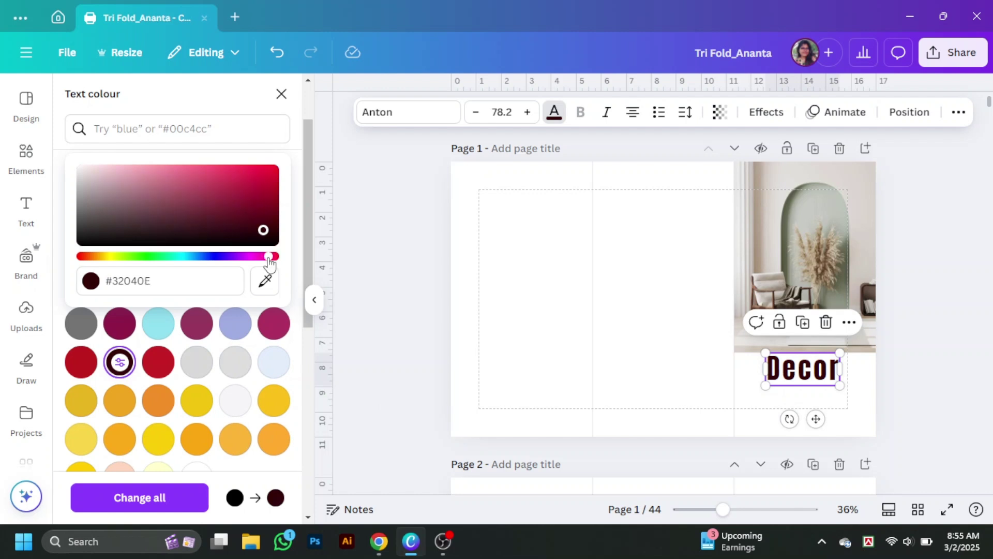
click(282, 93)
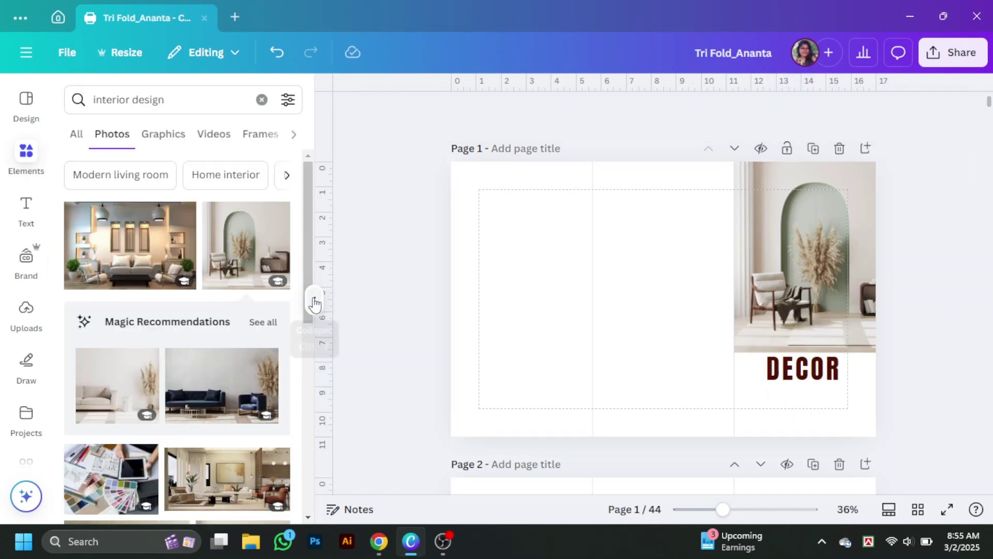
click(314, 299)
Step: Add a heading text box to page 1 reading "Design your perfect home"
click(821, 371)
scroll(821, 371, down, 3)
drag(722, 512, 744, 510)
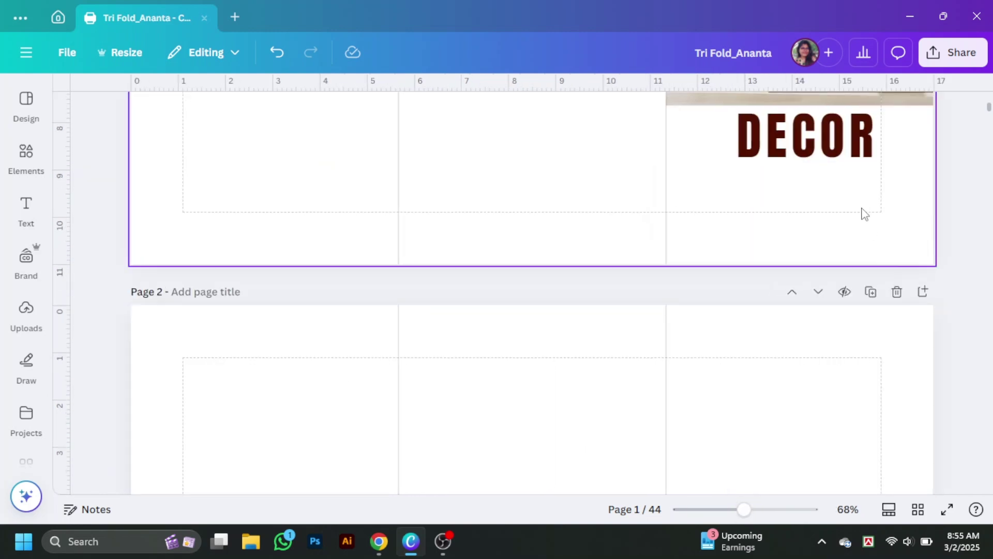
click(25, 210)
click(157, 303)
text(Design)
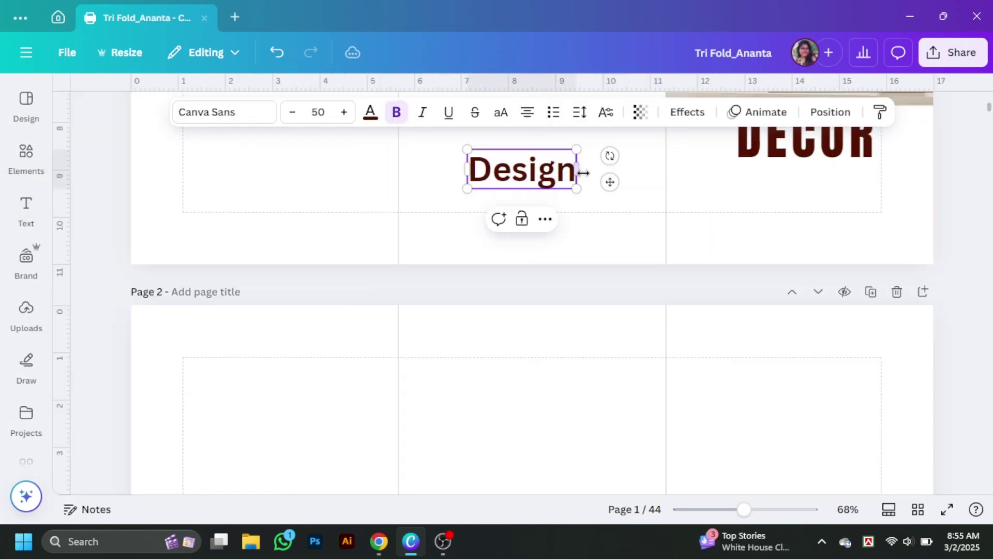
text( your perfect home)
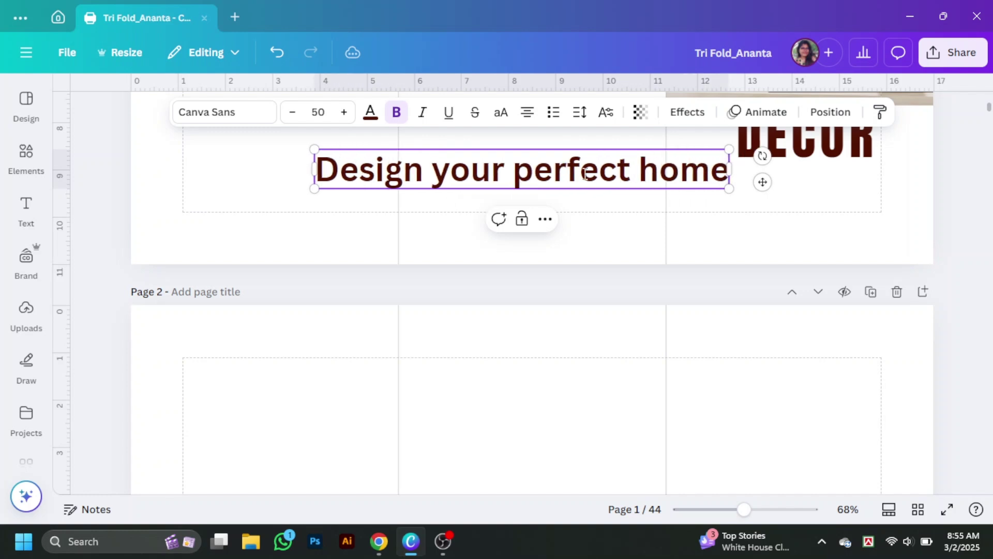
Step: Set the tagline's font to Lucida Calligraphy from the Calligraphy font category
click(227, 112)
click(78, 222)
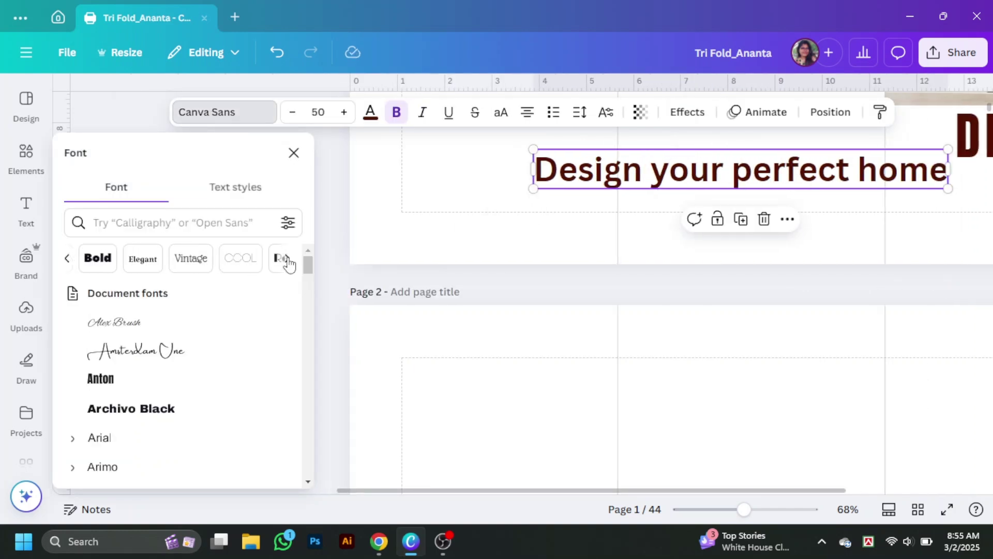
click(289, 264)
click(197, 292)
scroll(200, 311, down, 2)
click(195, 278)
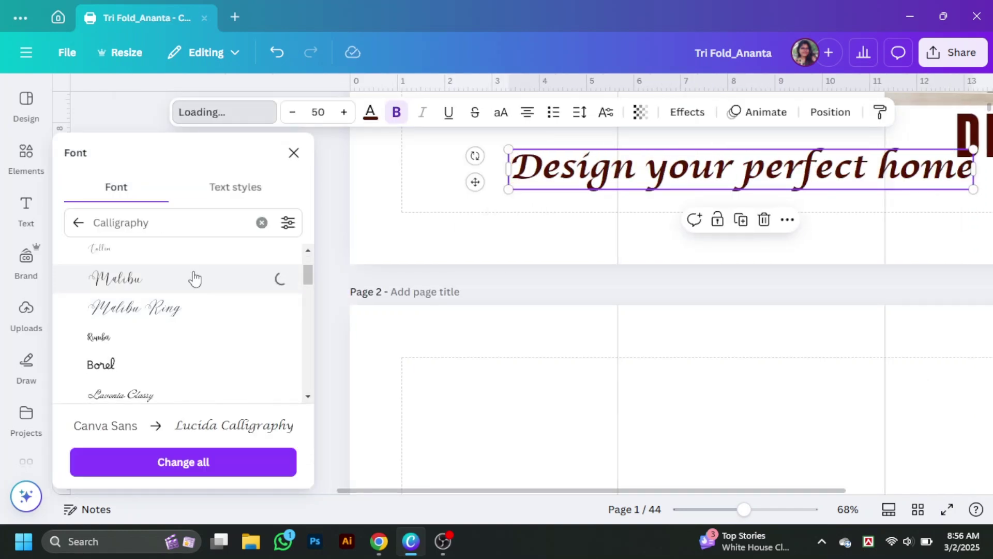
scroll(188, 299, down, 2)
scroll(159, 350, up, 2)
click(159, 349)
scroll(160, 362, up, 3)
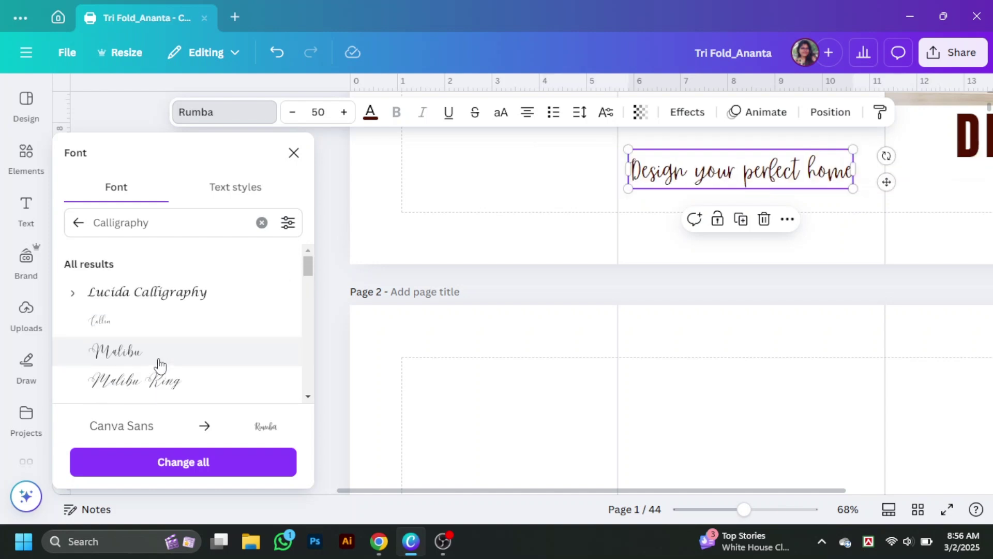
click(148, 293)
click(294, 153)
Step: Place the tagline beneath the DECOR title in black at size 21.4
drag(803, 187, 518, 167)
click(370, 111)
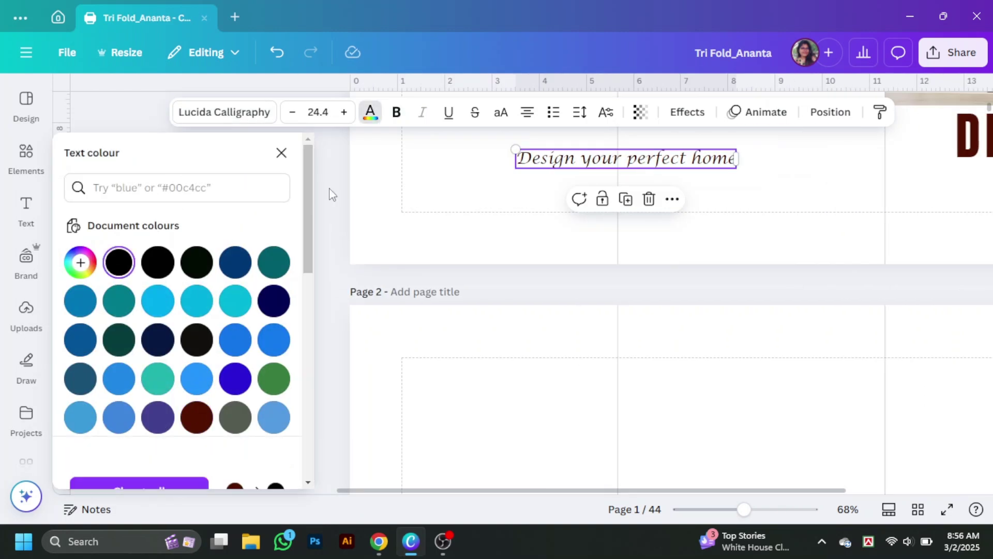
drag(621, 158, 799, 171)
drag(694, 179, 723, 179)
drag(790, 181, 785, 185)
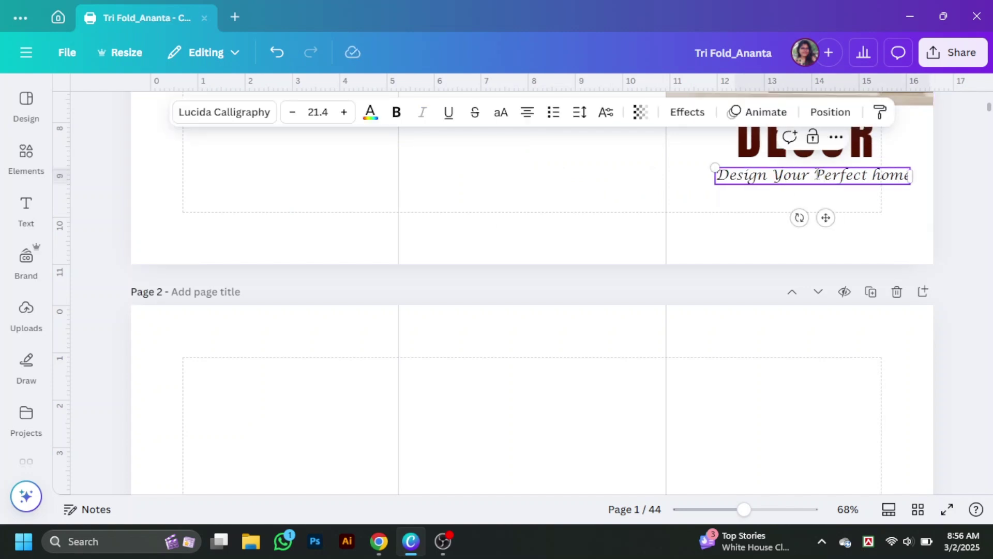
Step: Capitalise the tagline as "Design Your Perfect Home" and centre it under the DECOR title
scroll(874, 176, up, 2)
drag(868, 248, 860, 247)
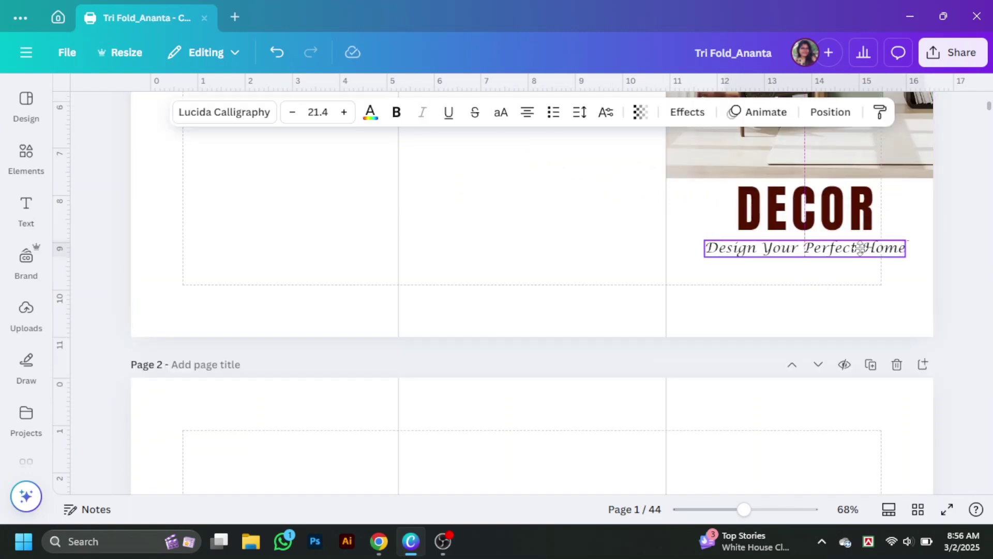
click(914, 299)
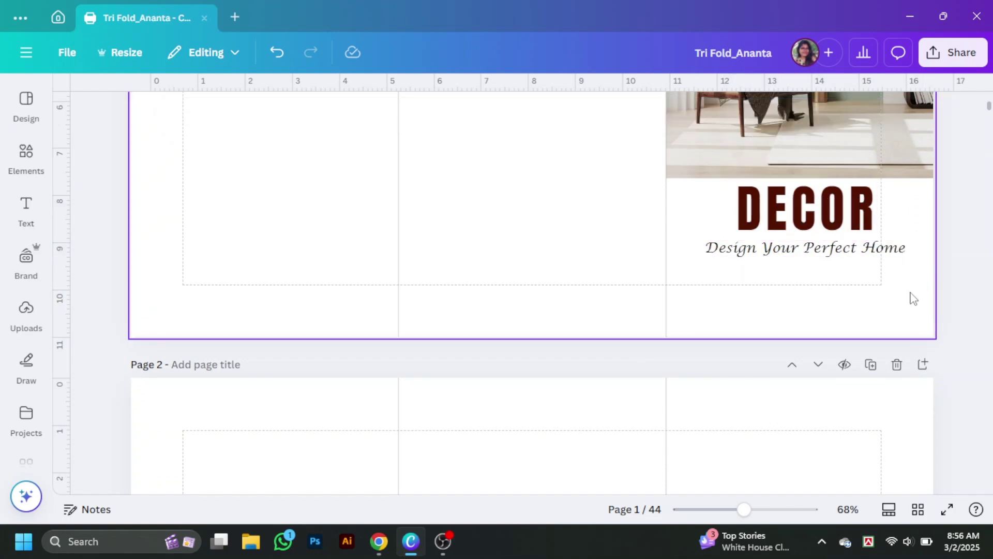
Step: Widen the letter spacing of the DECOR title, make it slightly smaller, and tighten the tagline beneath it
click(818, 217)
drag(874, 238, 842, 247)
click(580, 112)
click(792, 263)
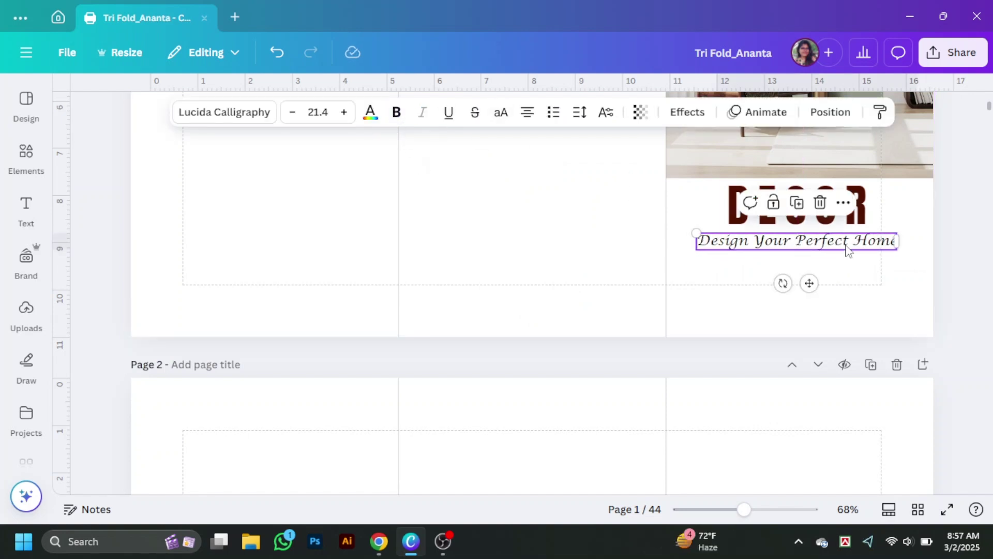
Step: Duplicate the tagline, replace the copy's text with the Lorem Ipsum paragraph, and set its size to 12.5
key(ctrl+d)
key(ctrl+a)
text(Lorem Ipsum is simply dummy text of the printing and typesetting industry. Lorem Ipsum has been the industry's standard dummy text ever since the 1500s, when an unknown printer took a galley of type and scrambled it to make a type specimen book. Lorem Ipsum is simply dummy text of the printing and typesetting industry. Lorem Ipsum has been the industry's standard dummy .)
click(317, 112)
text(12.5)
key(Return)
Step: Set the Lorem Ipsum paragraph's font to Poppins
click(224, 112)
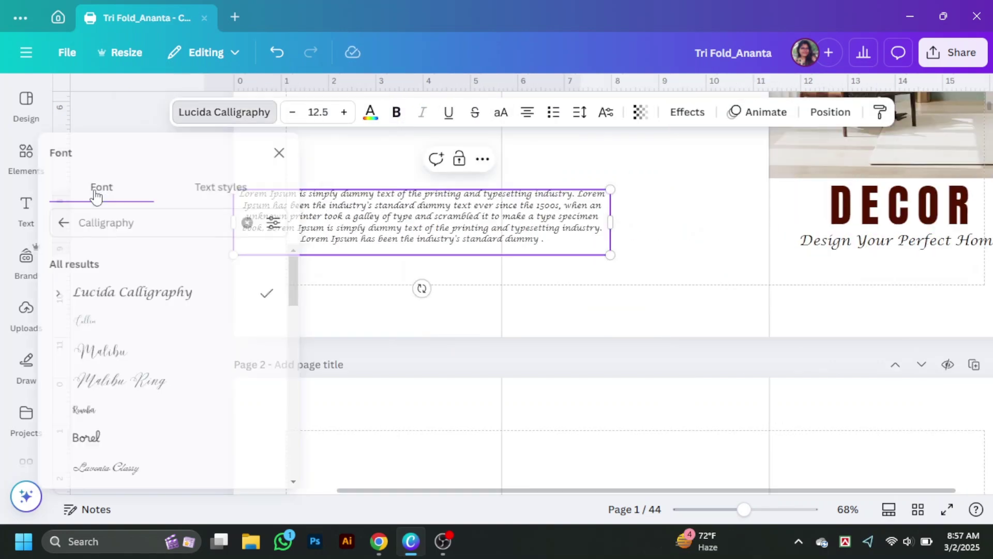
scroll(176, 337, down, 5)
click(110, 350)
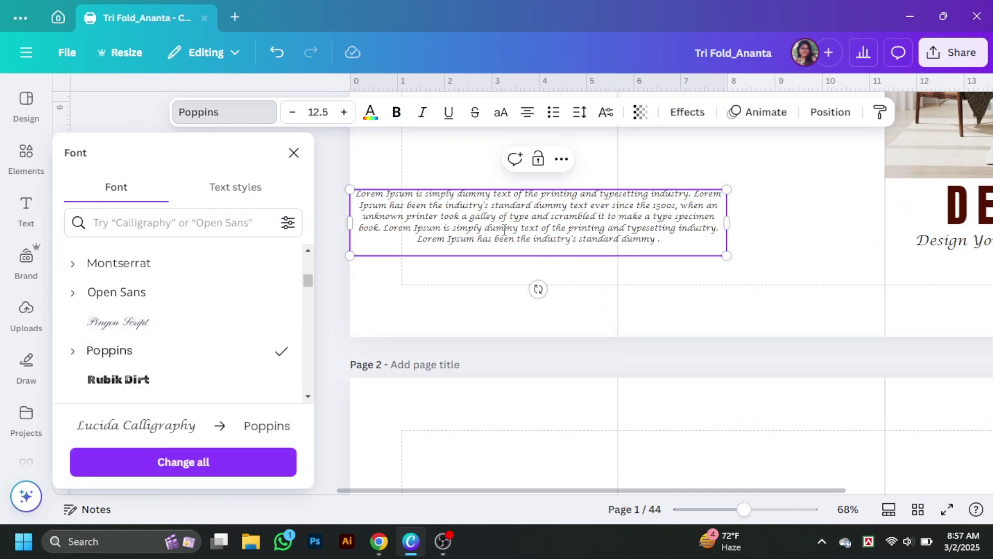
key(Escape)
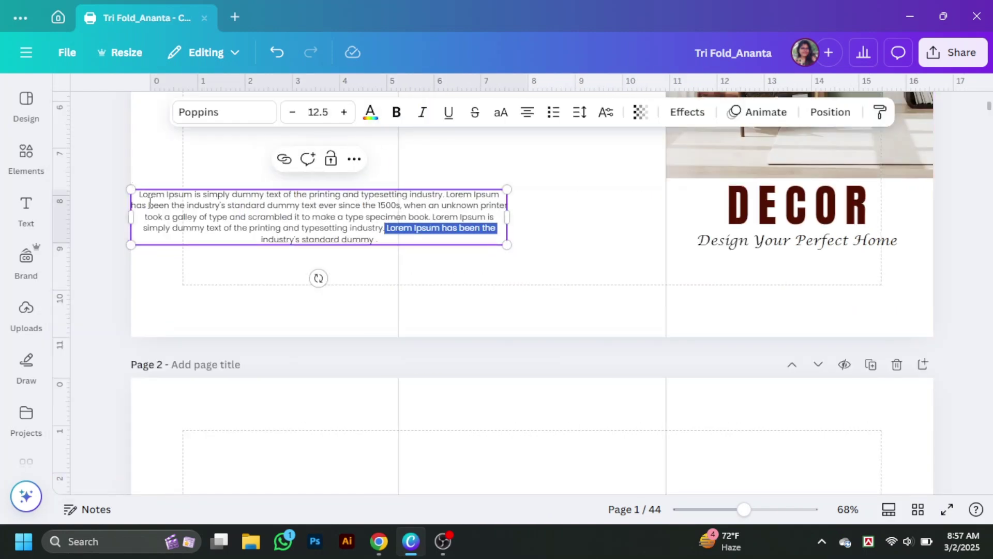
Step: Trim the paragraph to "Lorem Ipsum has been the industry's standard dummy ." and place it beneath the tagline
drag(139, 195, 384, 229)
key(BackSpace)
click(381, 211)
drag(368, 193, 863, 312)
click(948, 301)
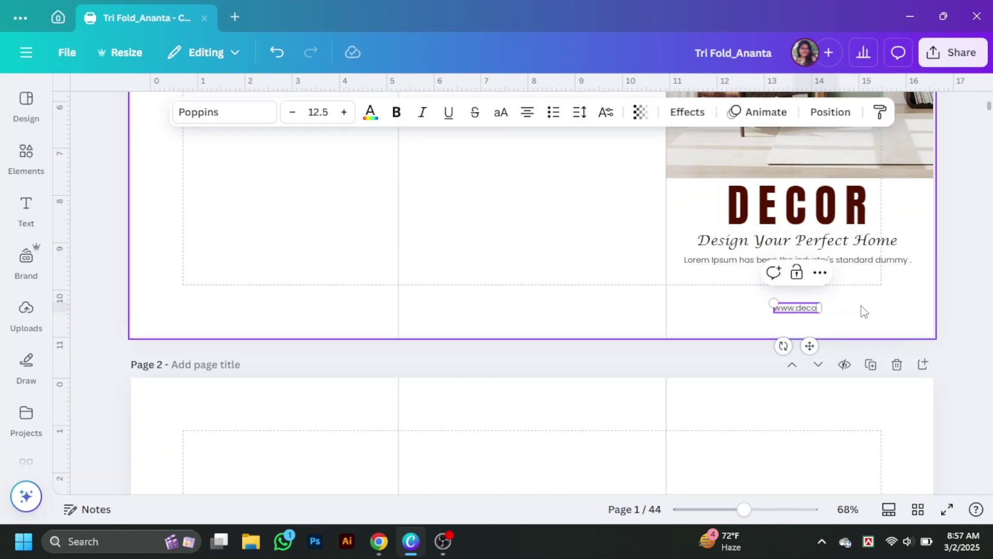
click(576, 124)
drag(535, 173, 553, 173)
click(825, 312)
click(841, 295)
click(920, 324)
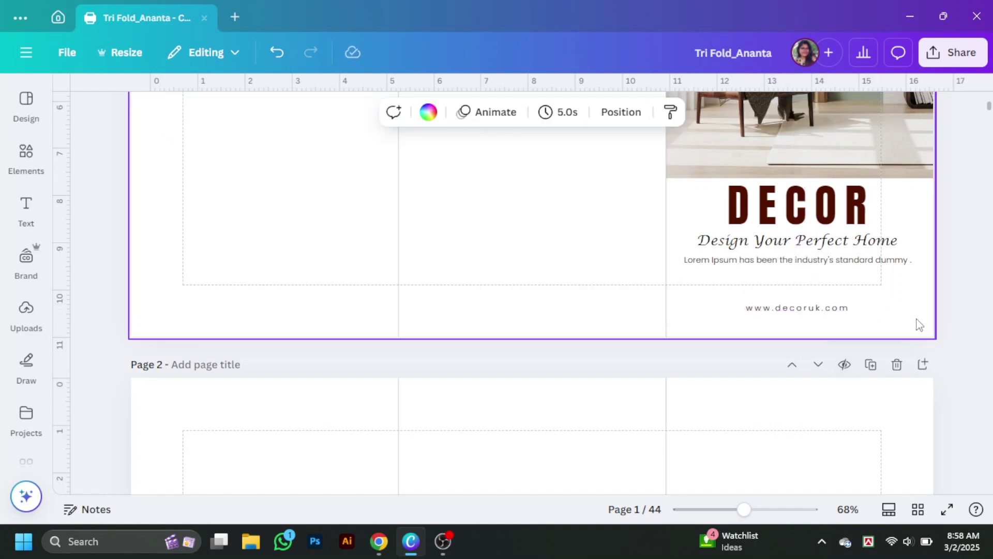
Step: Add a square shape to page 1 and flatten it into a thin bar near the page's bottom edge
click(25, 158)
click(83, 305)
click(318, 312)
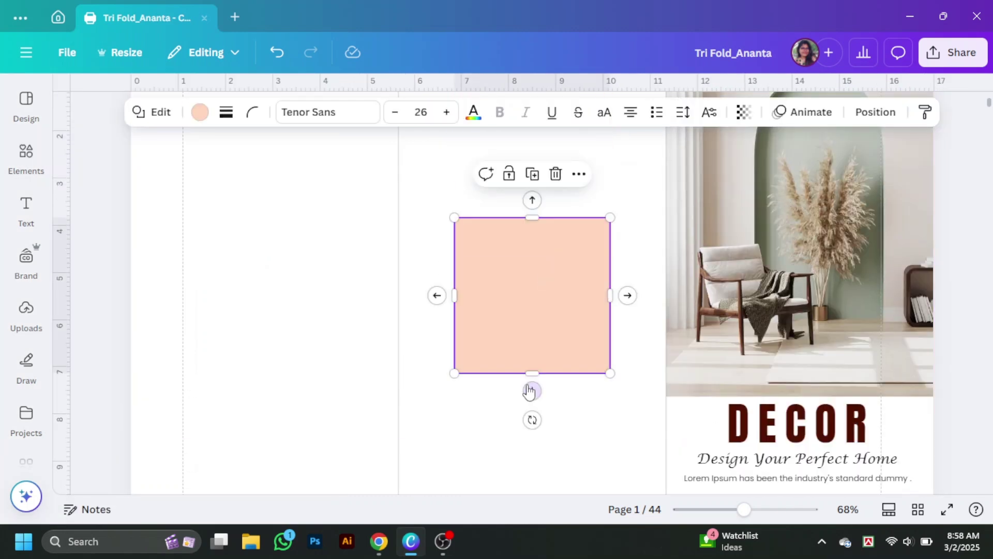
drag(530, 392, 550, 248)
scroll(919, 325, down, 5)
Step: Fill the bar with the title's dark maroon and place it in the cover panel's bottom outer corner
click(200, 112)
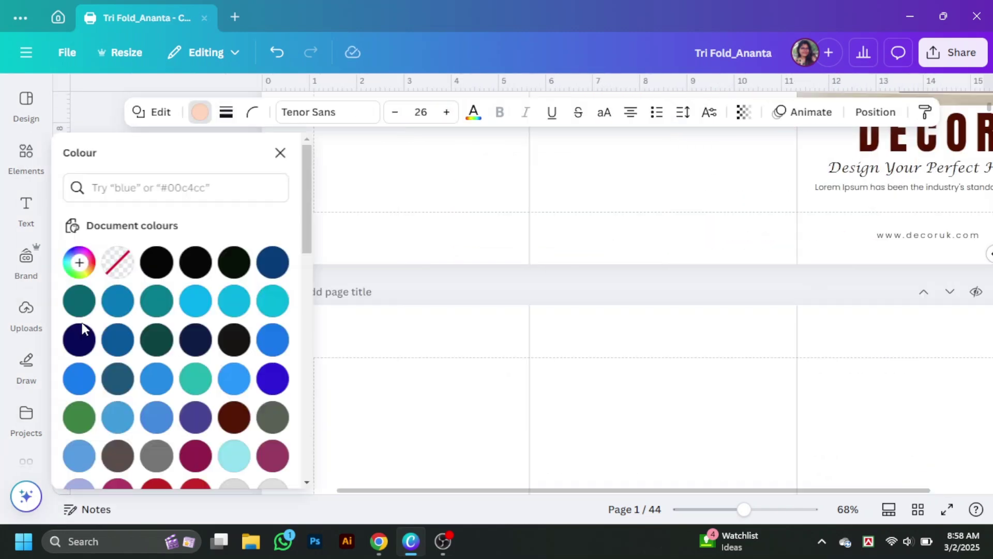
click(233, 271)
click(413, 212)
drag(744, 509, 733, 509)
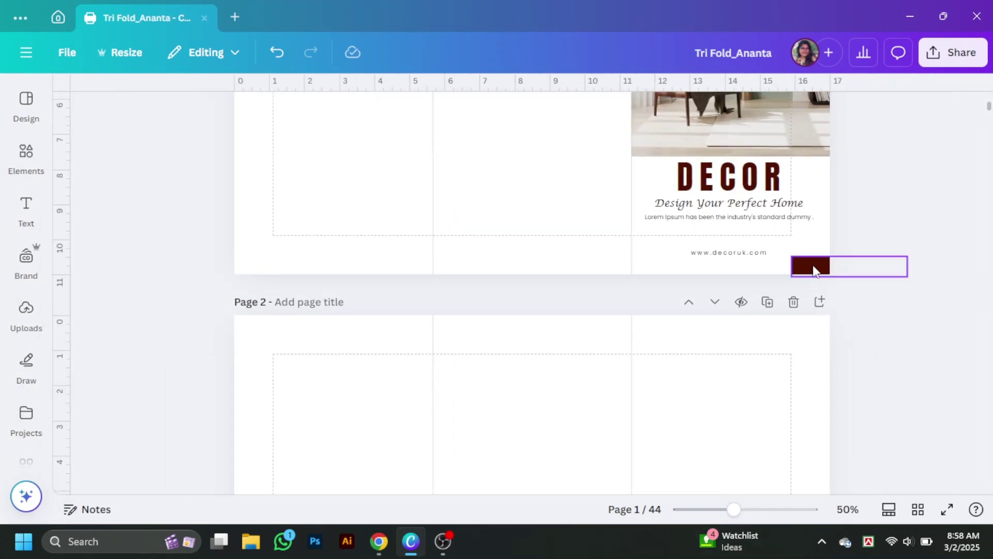
drag(816, 265, 887, 228)
Step: Add a square shape and stretch it to the width and nearly the full height of the brochure's middle panel
scroll(866, 227, up, 5)
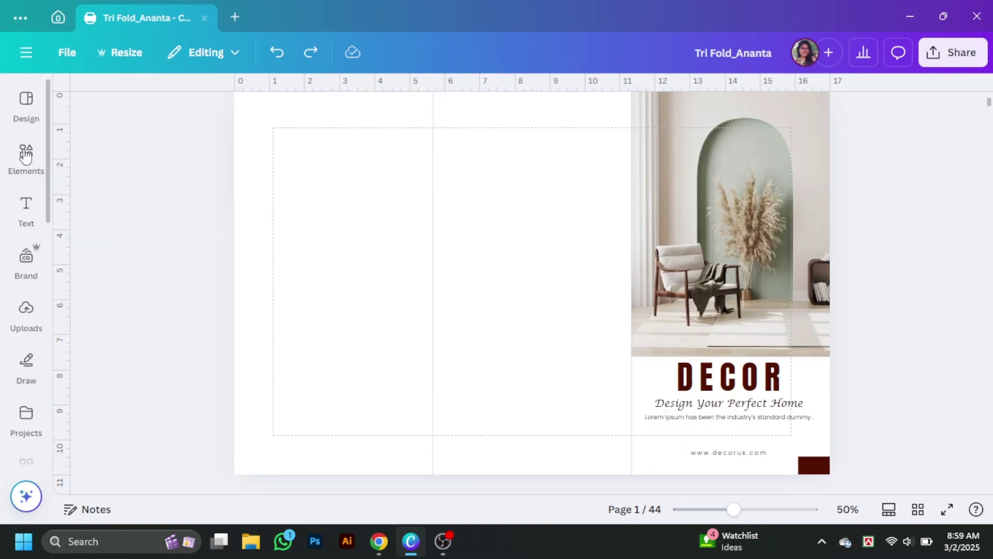
click(25, 158)
click(91, 224)
drag(590, 333, 631, 234)
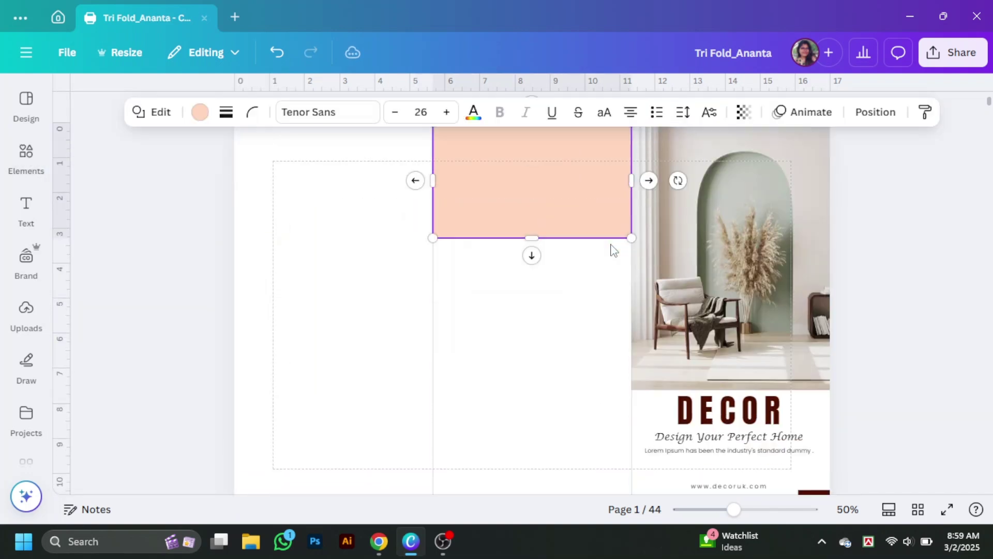
drag(533, 238, 533, 476)
scroll(937, 264, up, 2)
click(937, 263)
scroll(936, 264, down, 2)
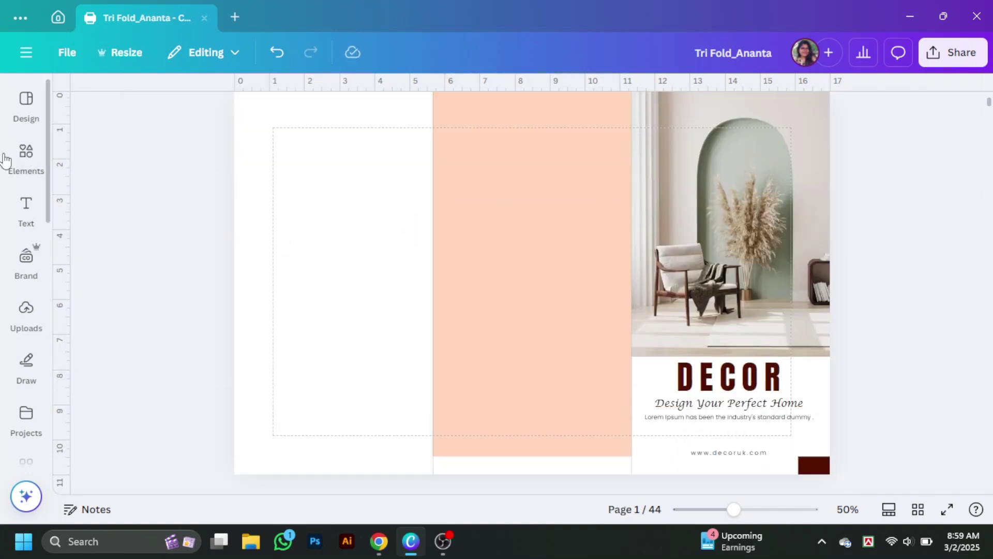
Step: Fill the middle panel's rectangle with a custom muted sage green
click(450, 155)
click(200, 112)
click(80, 275)
drag(142, 195, 122, 216)
click(344, 303)
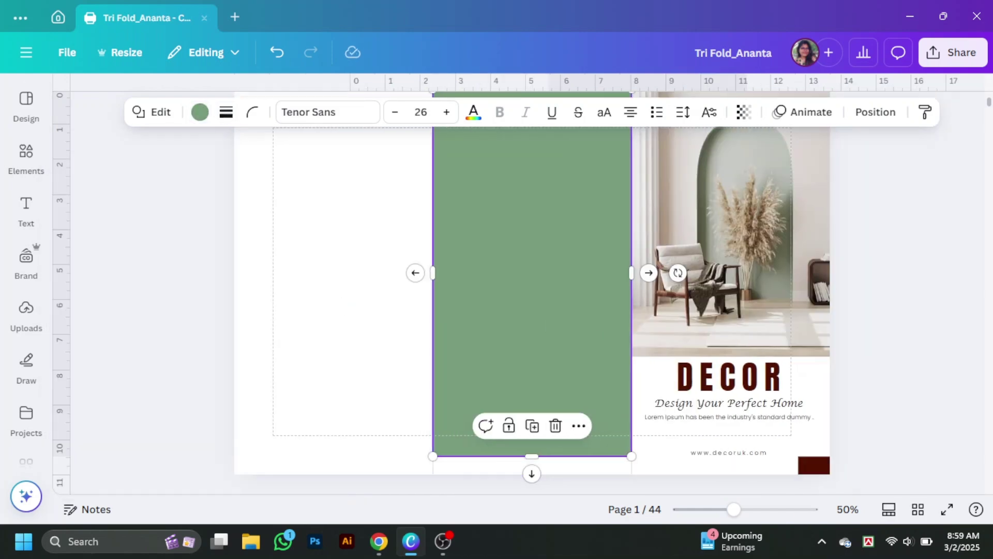
Step: Recolour the DECOR title with the middle panel's sage green
click(846, 376)
click(370, 111)
click(158, 383)
click(968, 336)
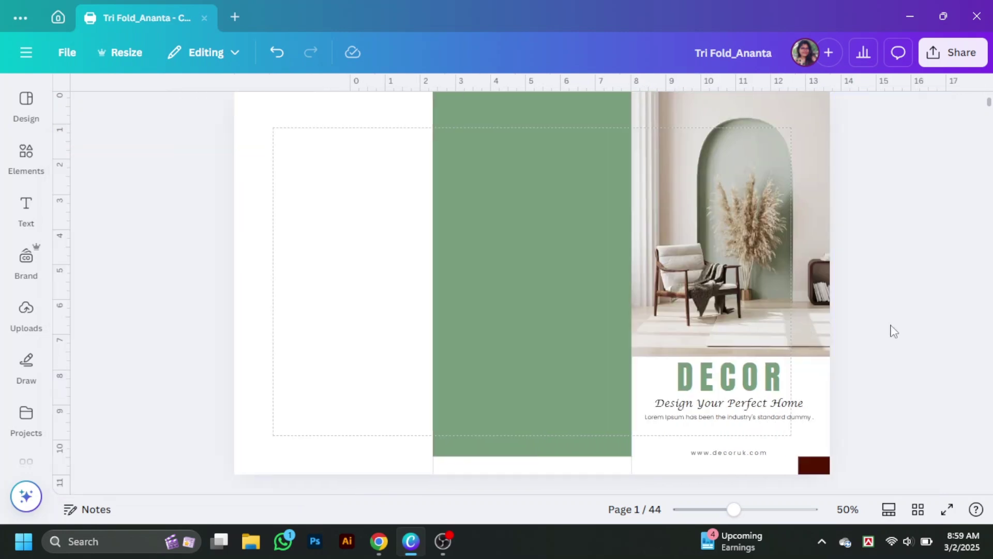
Step: Extend the green rectangle to the page's bottom edge and recolour the corner bar in the same sage green
scroll(499, 350, down, 2)
click(498, 350)
click(816, 393)
click(202, 118)
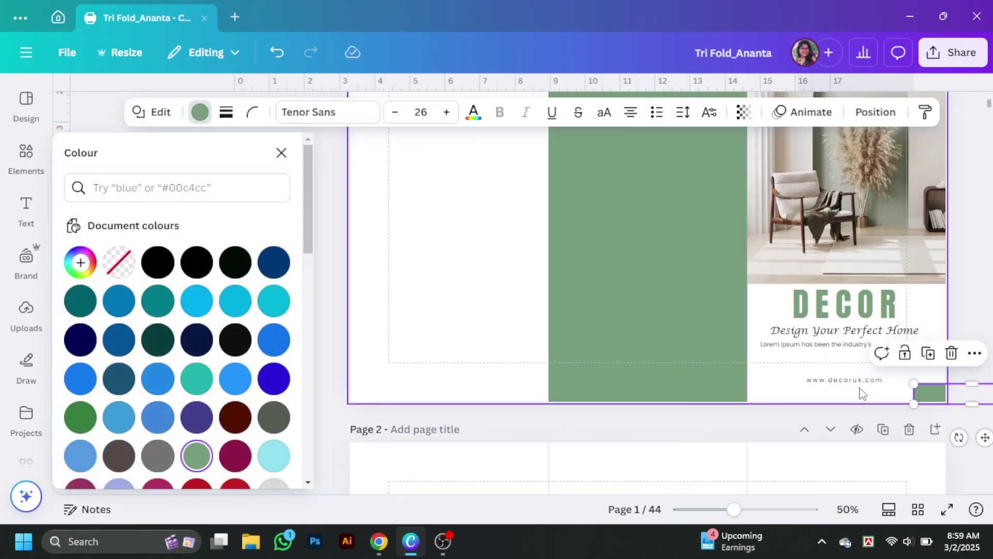
click(931, 300)
Step: Add the landscape image frame near the top of the green middle panel and size it to nearly the panel's width
scroll(775, 231, up, 3)
click(26, 158)
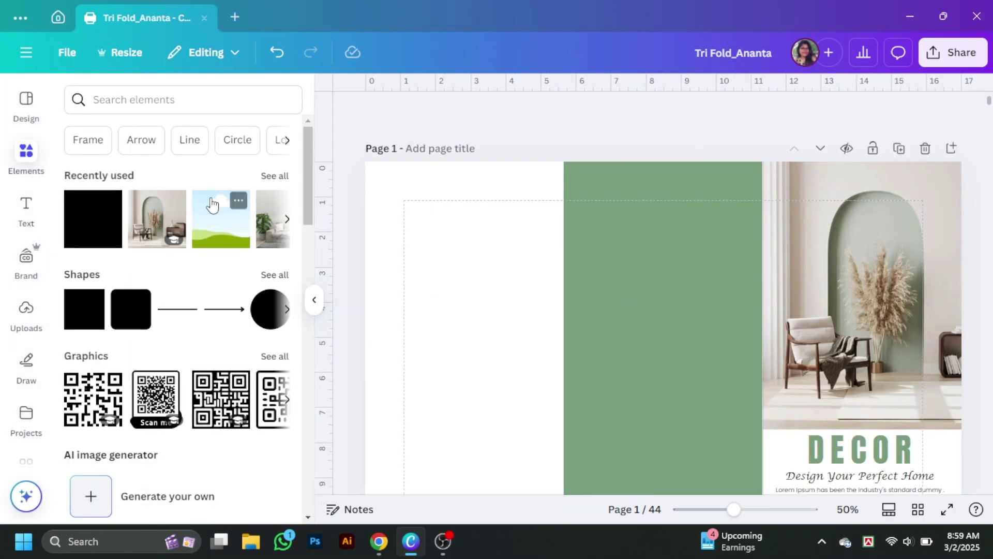
click(220, 215)
drag(610, 441, 551, 381)
drag(511, 333, 521, 264)
drag(581, 252, 623, 251)
drag(552, 268, 486, 273)
key(Escape)
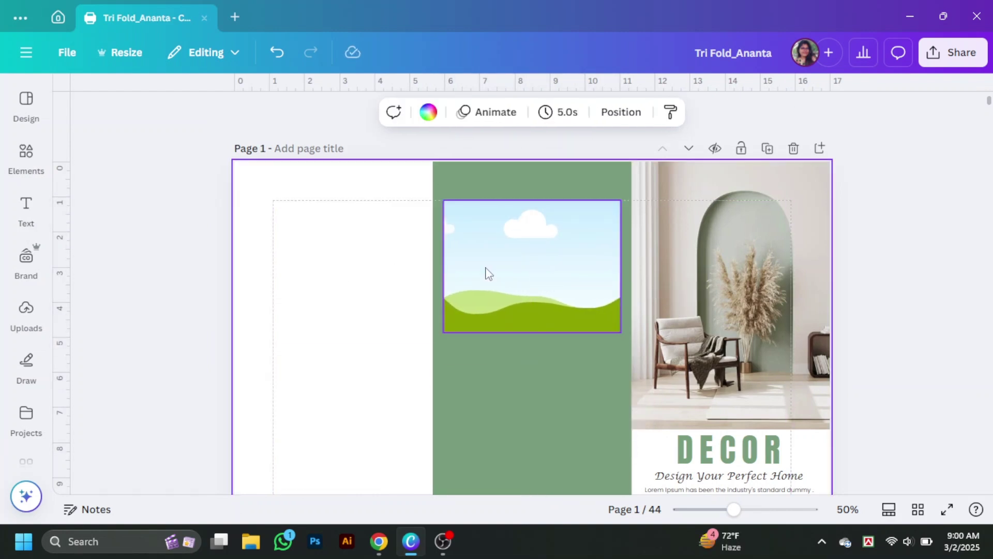
Step: Copy the Lorem Ipsum line to below the middle panel's frame and replace the copy's text with "Contact us"
scroll(361, 406, down, 3)
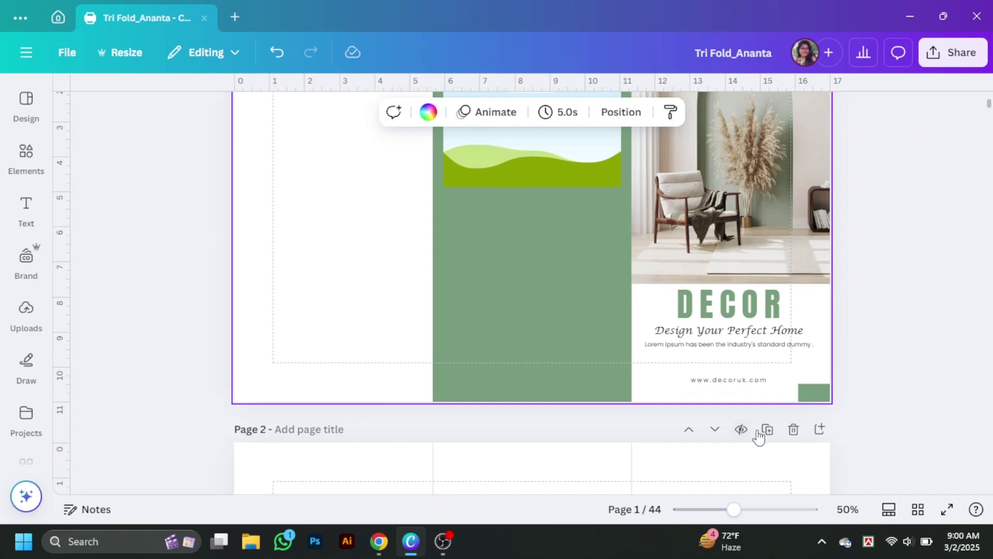
click(610, 372)
drag(747, 346, 555, 216)
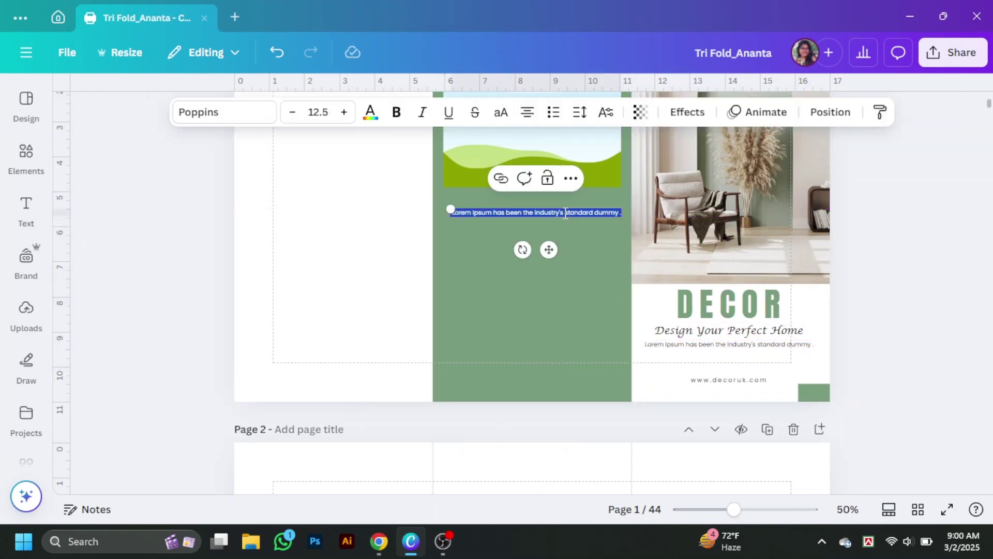
text(tact us)
key(Escape)
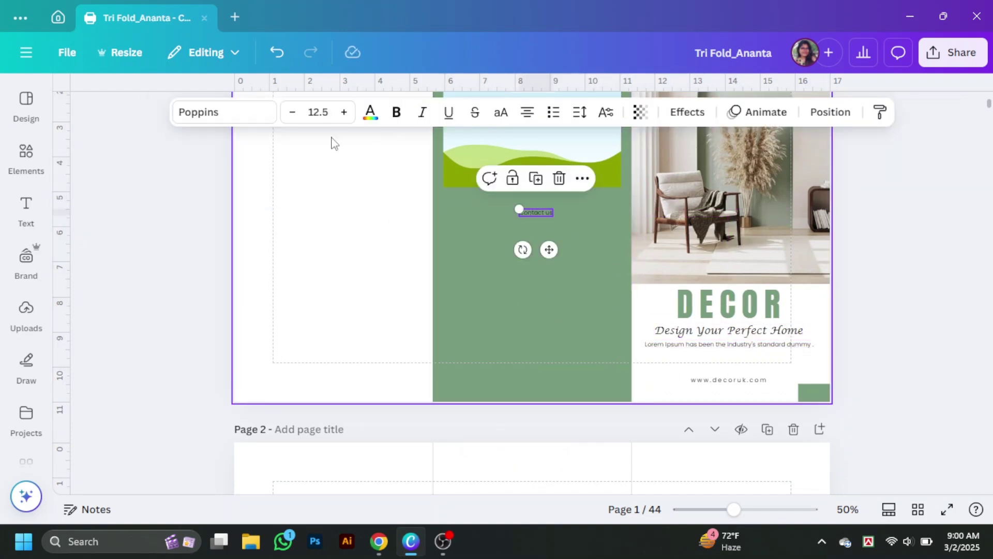
Step: Style the "Contact us" text as white, bold, uppercase Poppins at size 30.5 with wider letter spacing, and move it up closer to the frame
click(343, 112)
click(370, 111)
scroll(156, 310, down, 3)
click(198, 317)
click(500, 112)
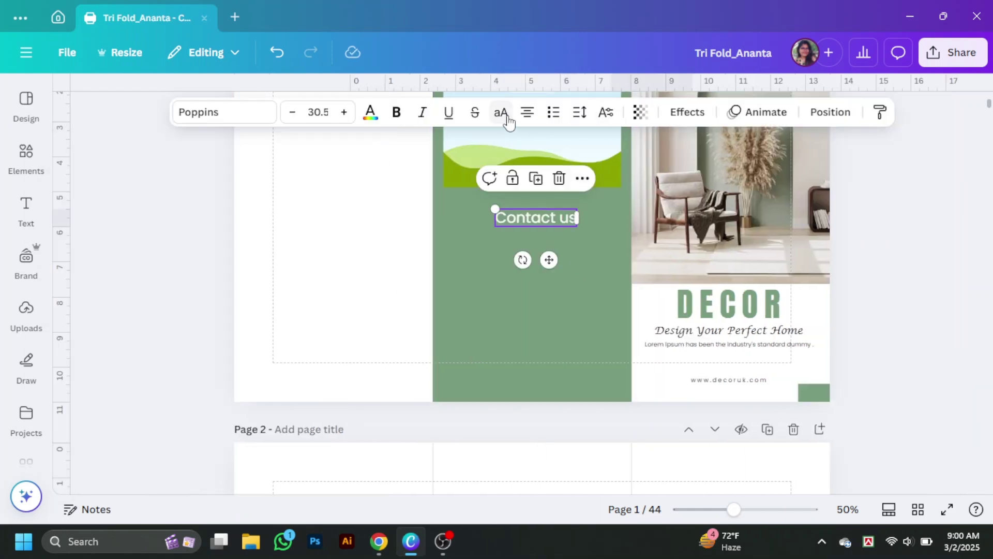
click(582, 124)
drag(533, 171, 536, 171)
key(ctrl+b)
drag(536, 217, 550, 204)
Step: Add a straight line shape, shorten it to about the CONTACT US heading's width and centre it directly beneath the heading
click(26, 157)
click(184, 100)
text(line)
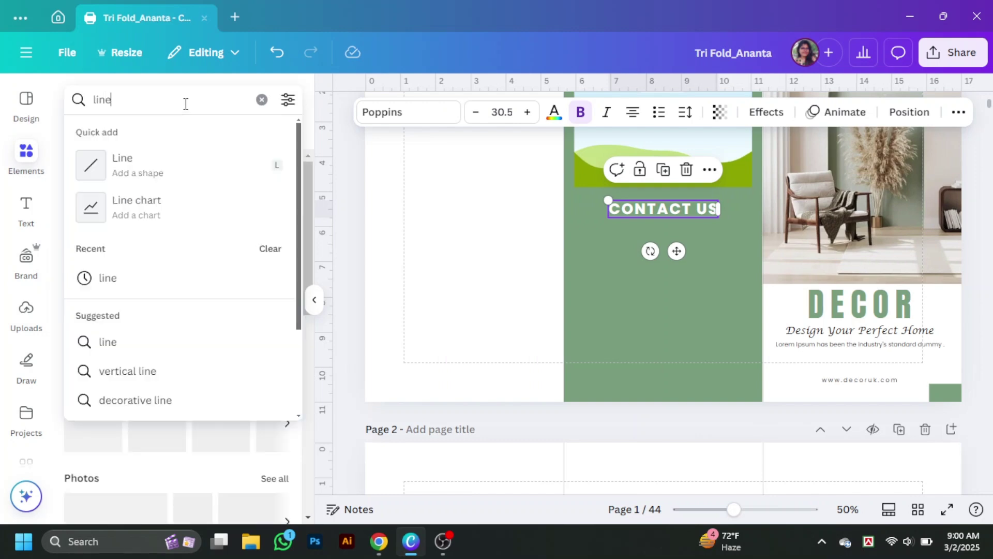
click(103, 160)
click(495, 234)
drag(632, 209, 548, 216)
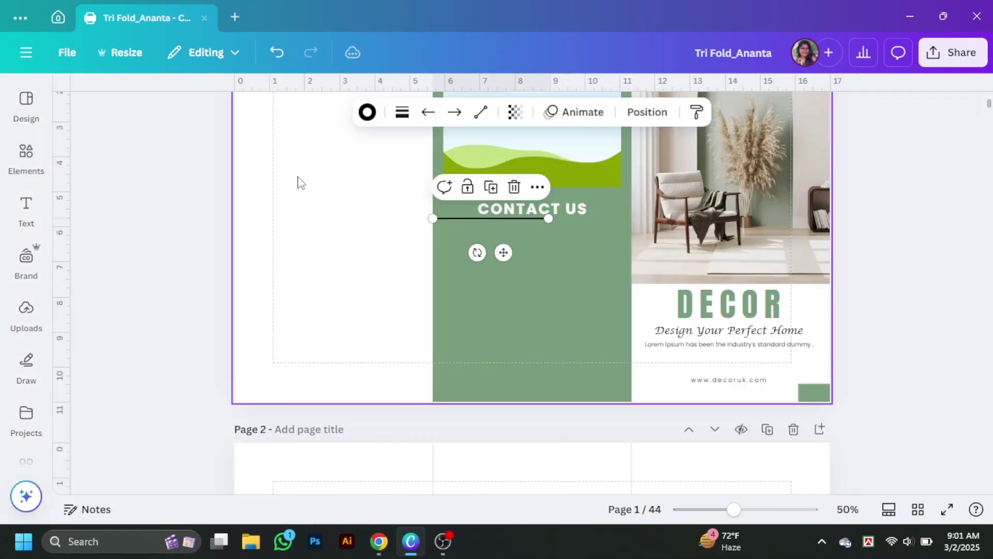
drag(482, 218, 522, 220)
Step: Recolour the line under the CONTACT US heading white and reduce its weight
click(367, 113)
click(197, 194)
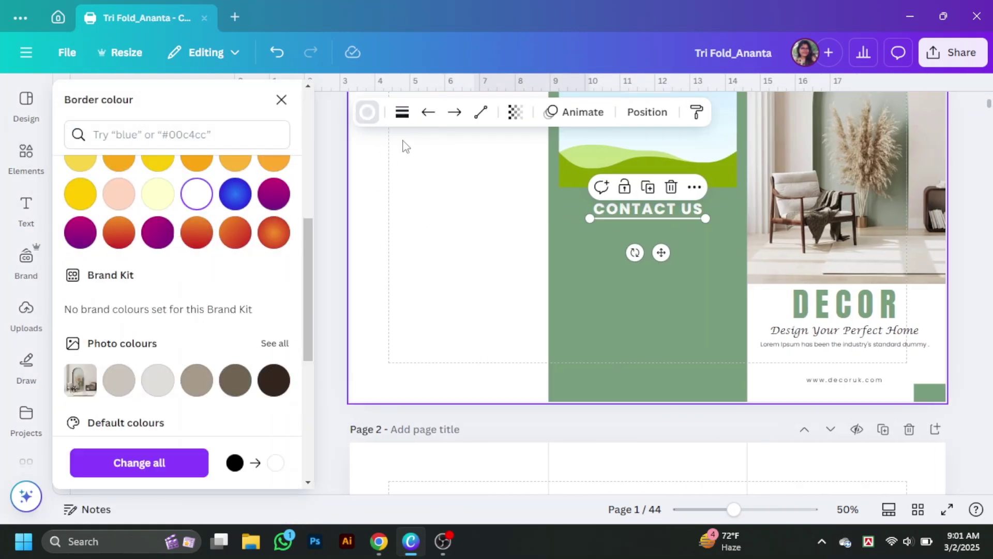
click(402, 113)
click(402, 113)
click(488, 341)
click(573, 217)
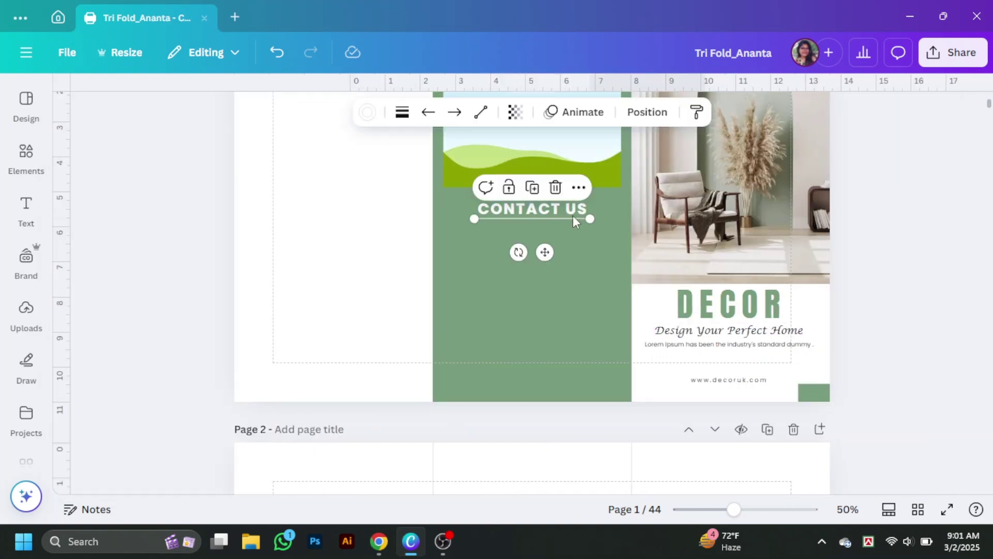
click(183, 257)
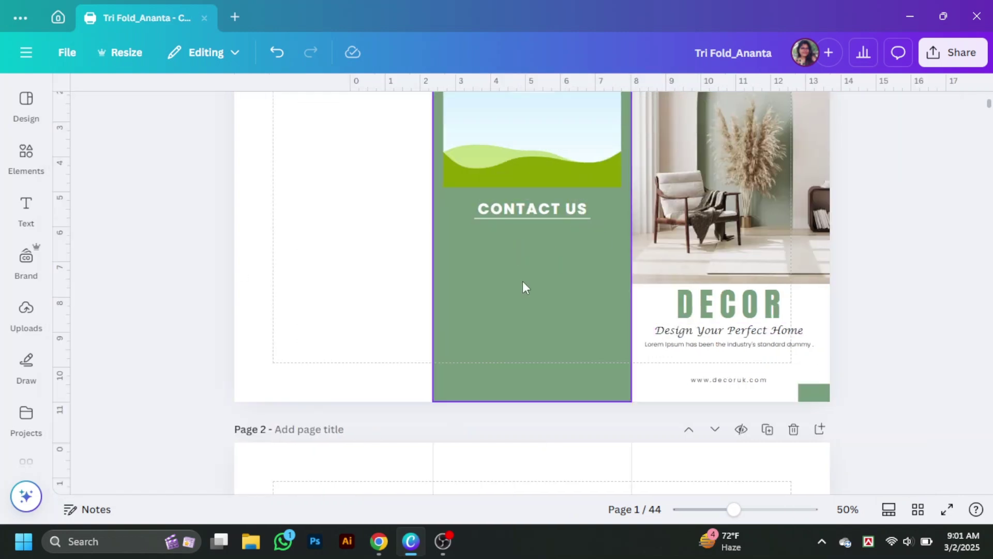
Step: Copy the CONTACT US heading below the line, replace its text with "Phone :" and the phone number, and reduce its size to 26.5
drag(554, 207, 546, 228)
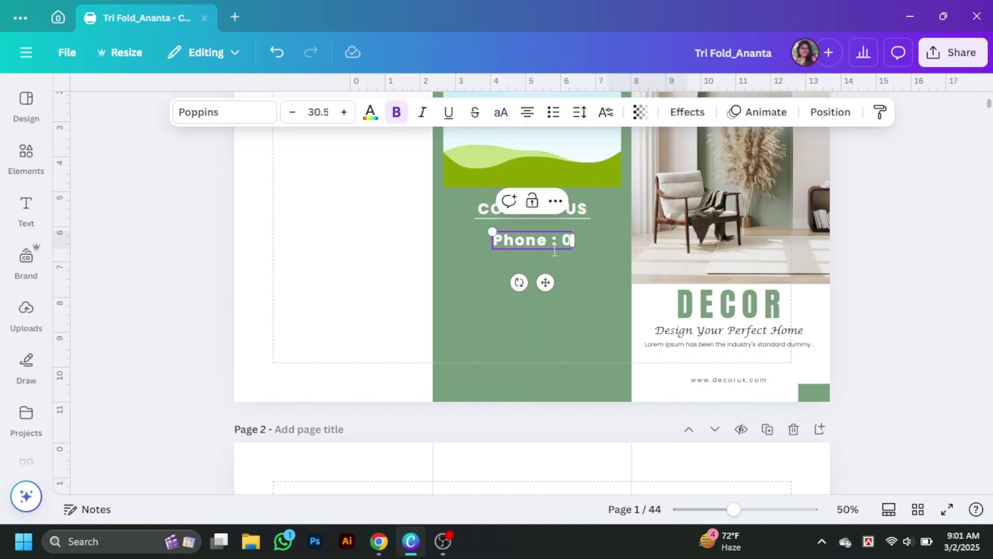
key(ctrl+a)
key(ctrl+shift+comma)
key(ctrl+shift+comma)
key(ctrl+shift+comma)
key(ctrl+shift+comma)
drag(541, 240, 531, 263)
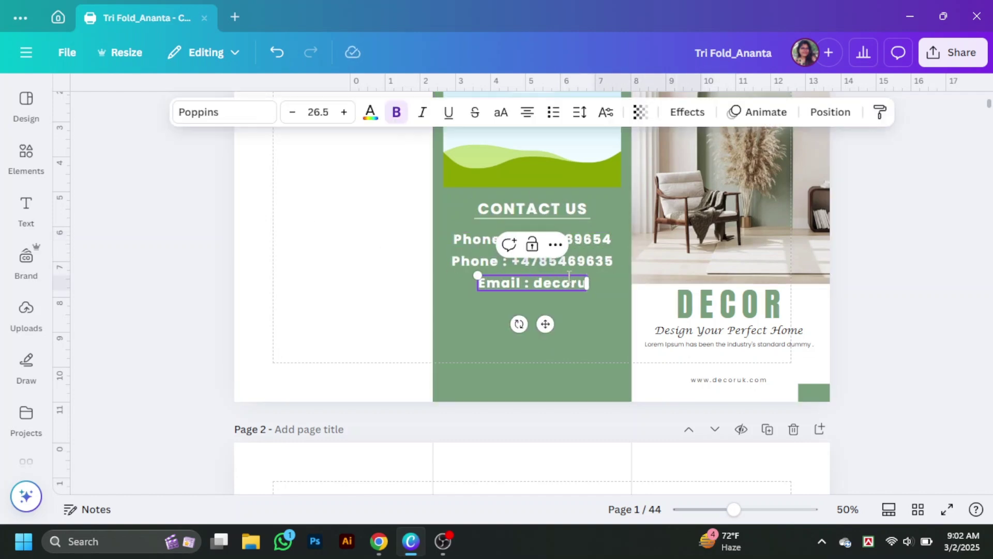
click(538, 284)
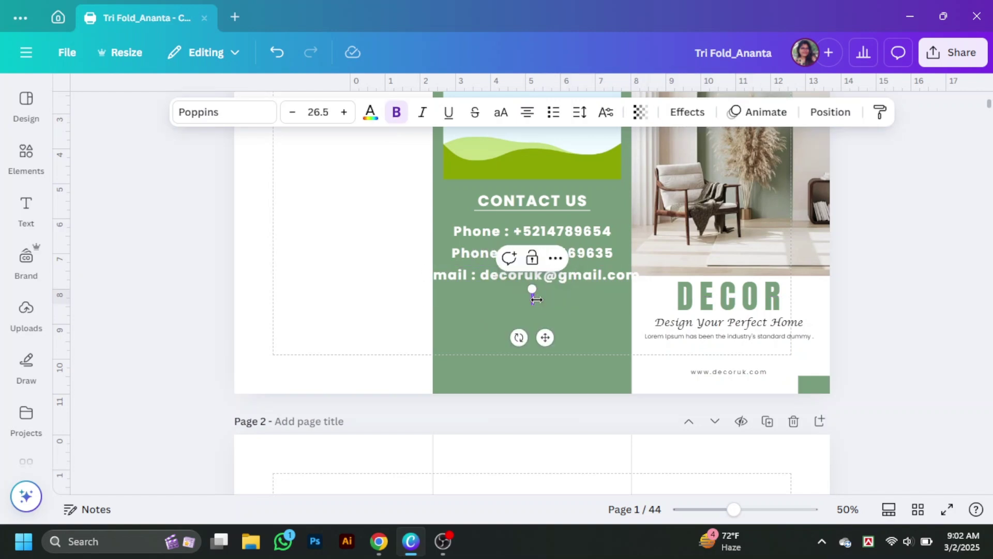
key(Escape)
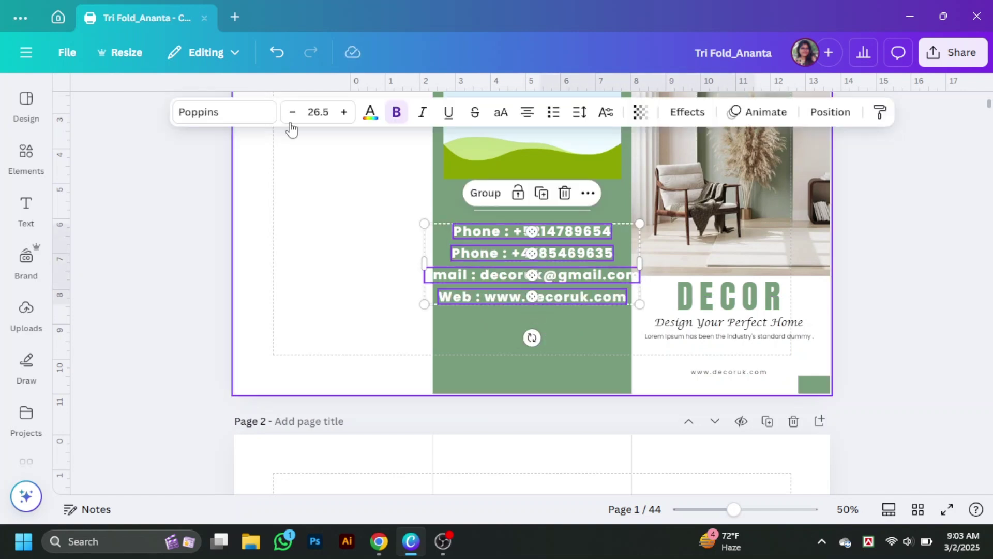
Step: Set the four contact lines to size 22.5 and a lighter Poppins weight
key(ctrl+shift+comma)
key(ctrl+shift+comma)
key(ctrl+shift+comma)
key(ctrl+shift+comma)
click(199, 112)
click(78, 269)
Step: Move the Email and Web lines up to close the gaps beneath the phone lines
click(561, 271)
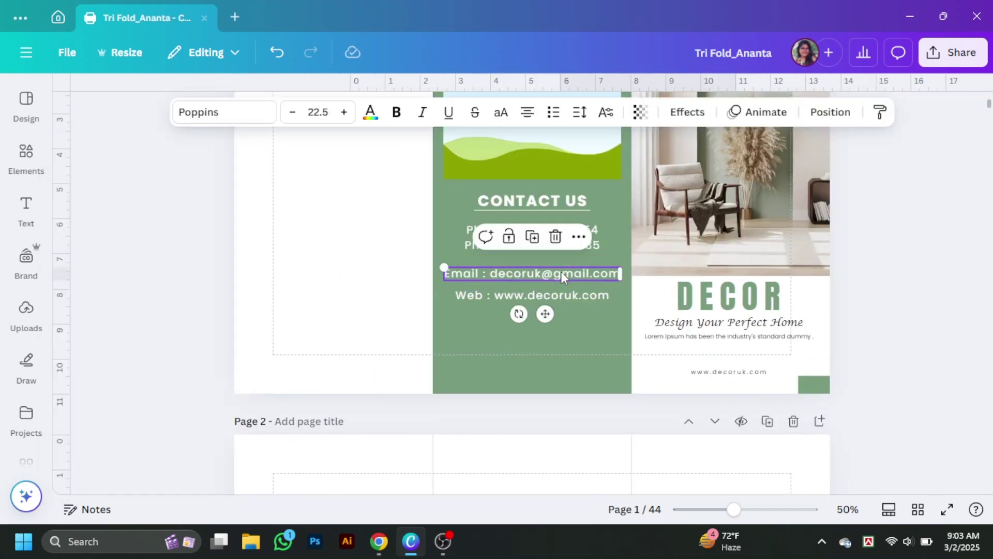
key(shift+Up)
key(shift+Up)
key(shift+Up)
key(shift+Up)
click(555, 300)
key(shift+Up)
key(shift+Up)
key(shift+Up)
key(shift+Up)
key(shift+Up)
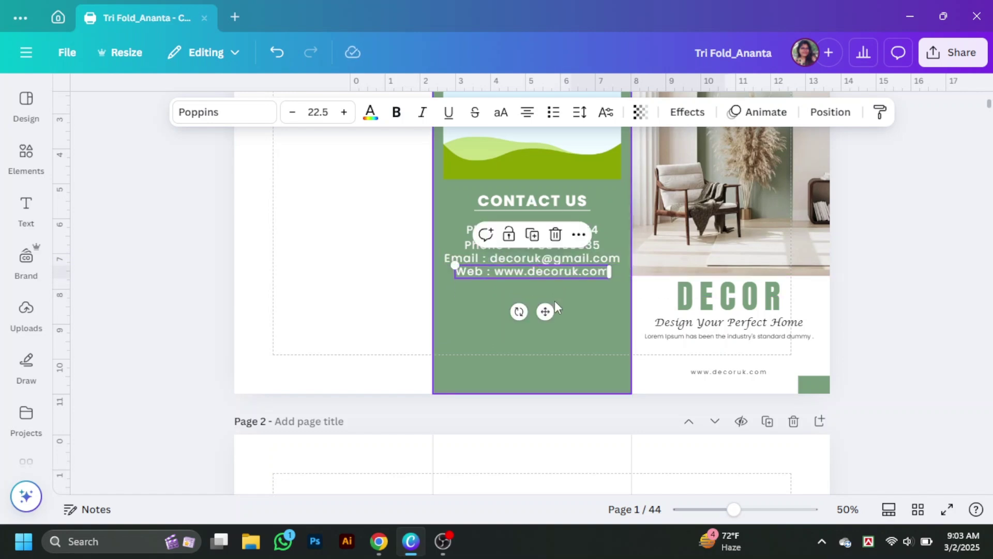
Step: Copy the Web line below itself as "Scan For our Portfolio", then search for "qr code" and add the plain black QR code graphic
drag(541, 277, 541, 294)
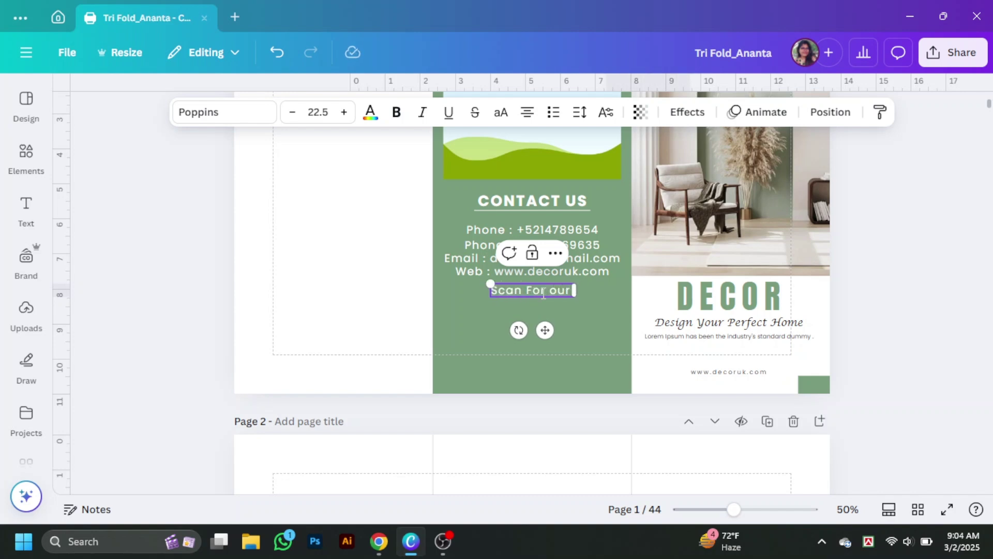
click(30, 175)
text(qrcode)
key(Return)
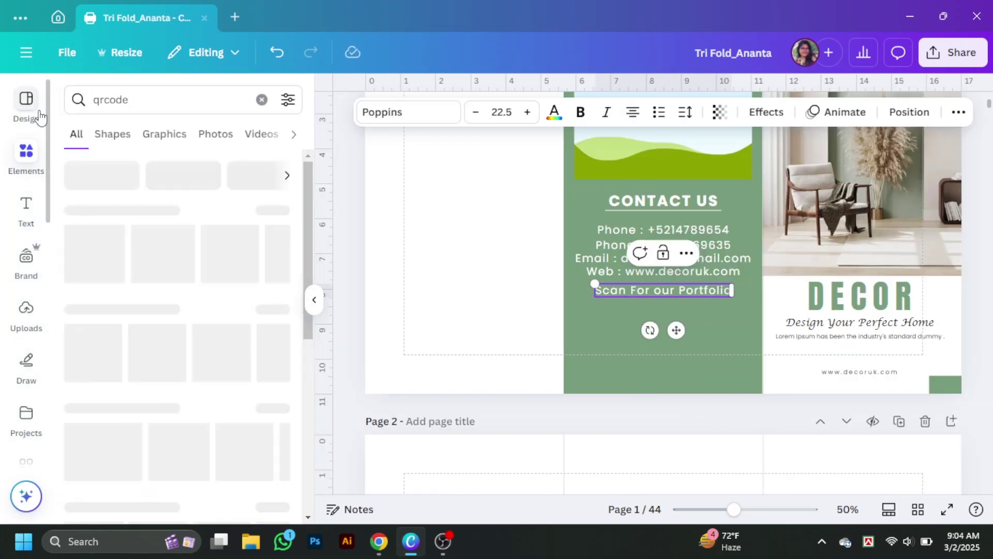
double_click(118, 103)
text(qr code)
key(Return)
click(91, 350)
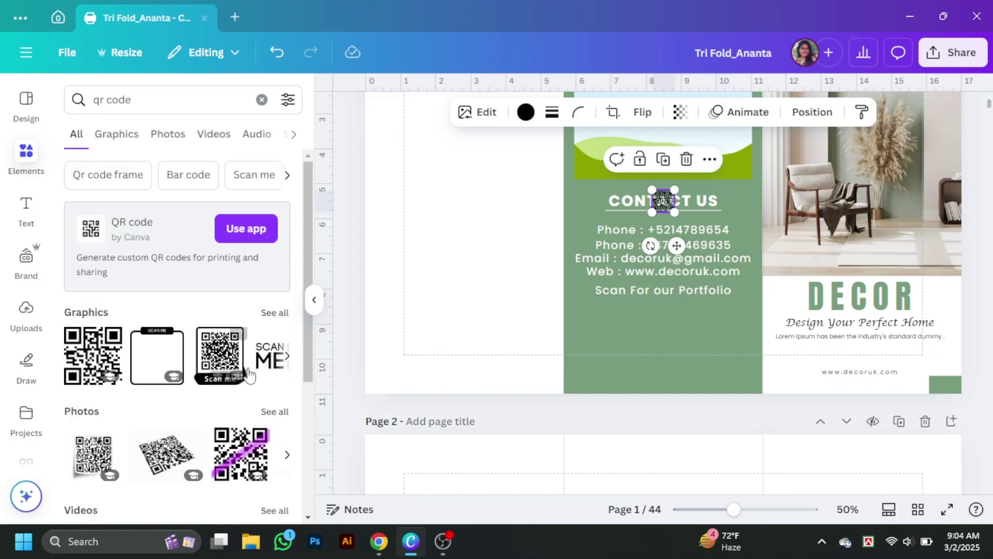
Step: Add a square shape below the "Scan For our Portfolio" line, fill it white and shrink it
click(253, 109)
click(262, 99)
drag(131, 308, 679, 348)
click(428, 111)
scroll(118, 364, down, 5)
click(235, 319)
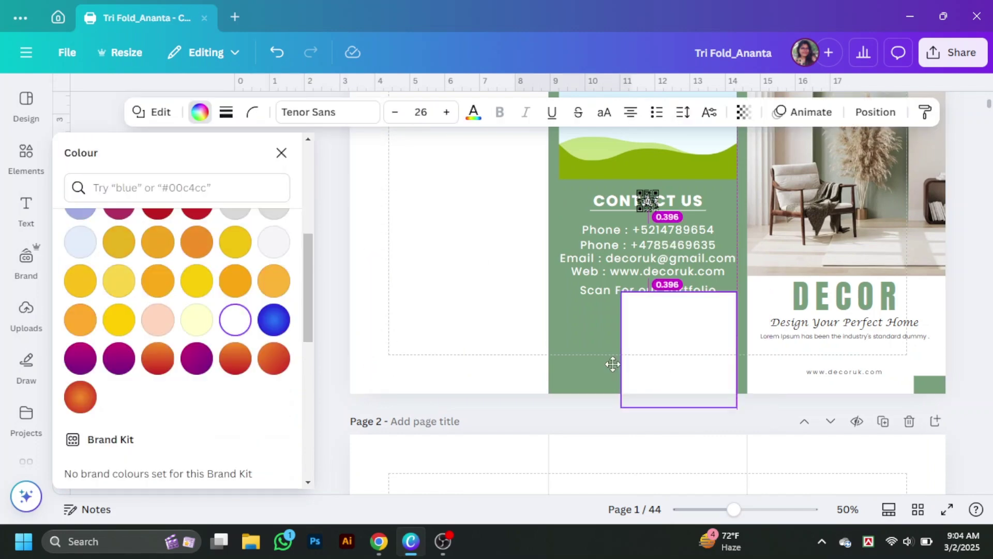
drag(739, 406, 656, 347)
Step: Move the QR code onto the white square and bring it in front of the square
key(Escape)
drag(532, 200, 532, 336)
right_click(515, 336)
mouse_move(543, 269)
click(758, 297)
Step: Shrink the white square to a narrow margin around the QR code and centre the code on it
scroll(755, 420, up, 5)
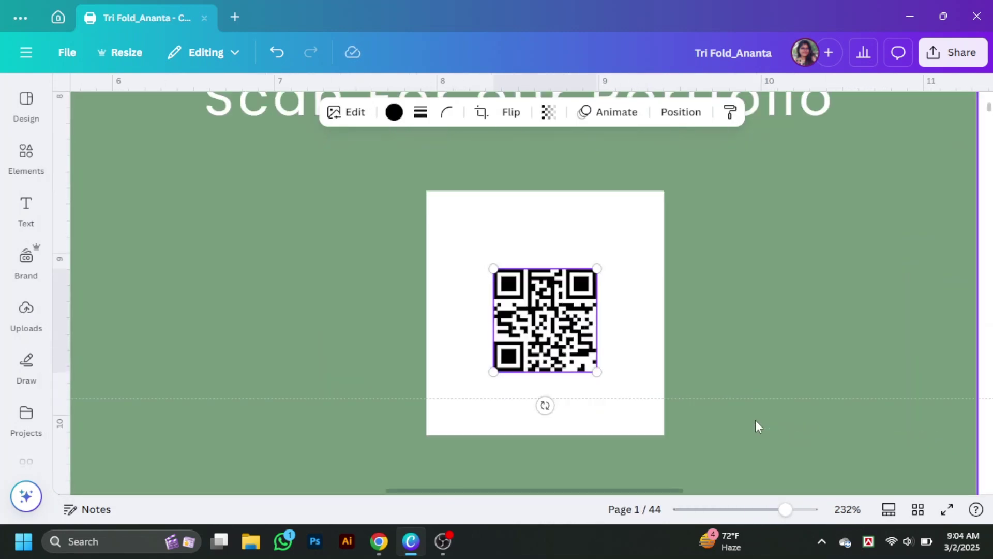
click(657, 385)
drag(663, 393, 552, 270)
drag(509, 181, 566, 252)
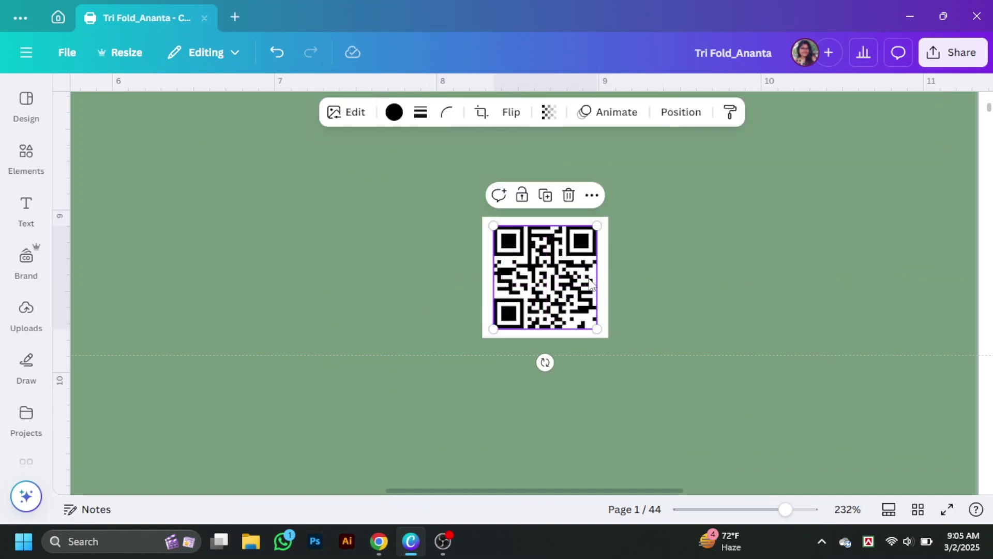
Step: Give the white square behind the QR code a thin solid border in green
click(224, 112)
click(187, 155)
click(186, 266)
click(212, 112)
click(273, 304)
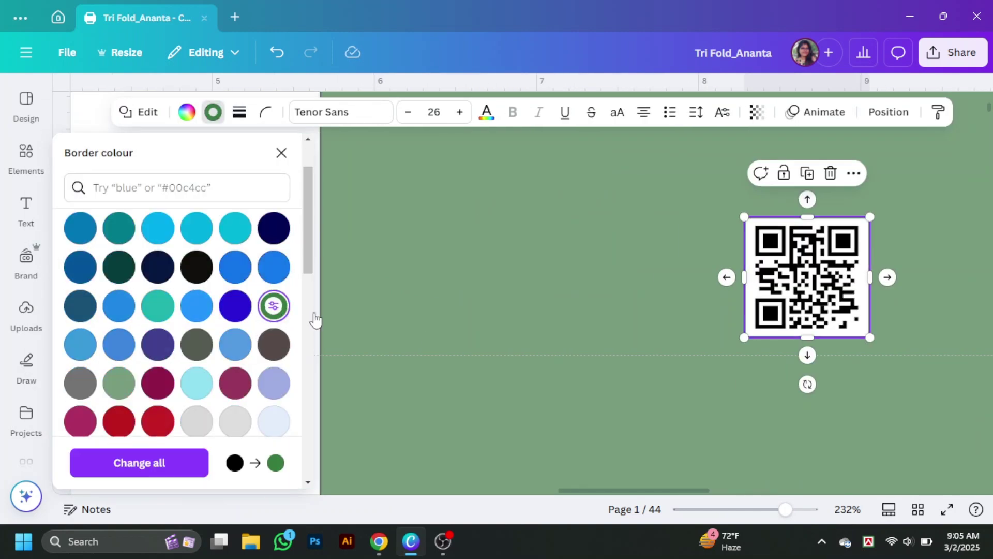
Step: Move the "Scan For our Portfolio" line down to just above the QR code and enlarge the code together with its white square
scroll(684, 370, up, 3)
scroll(629, 266, down, 3)
scroll(667, 278, up, 3)
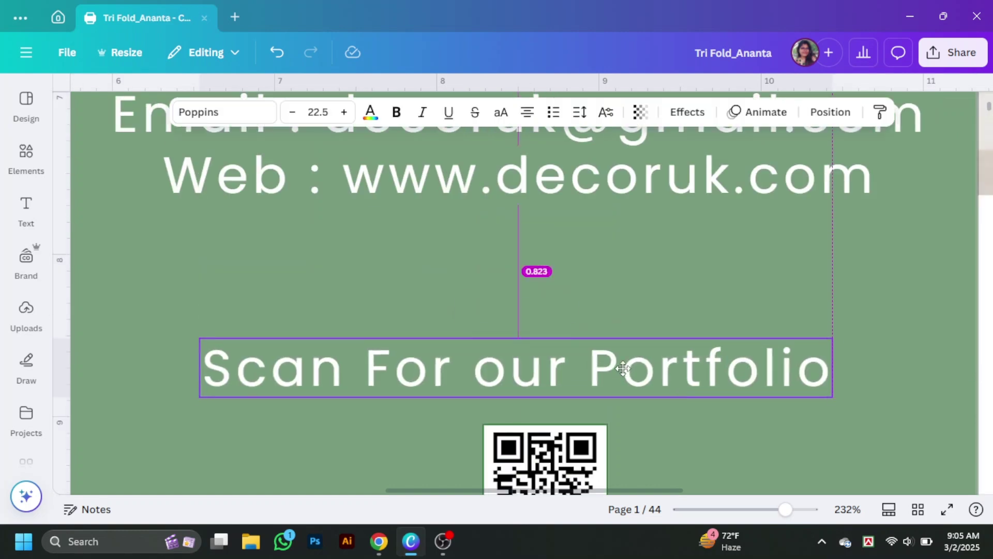
scroll(668, 278, down, 3)
click(544, 336)
drag(605, 399, 648, 437)
drag(685, 223, 688, 238)
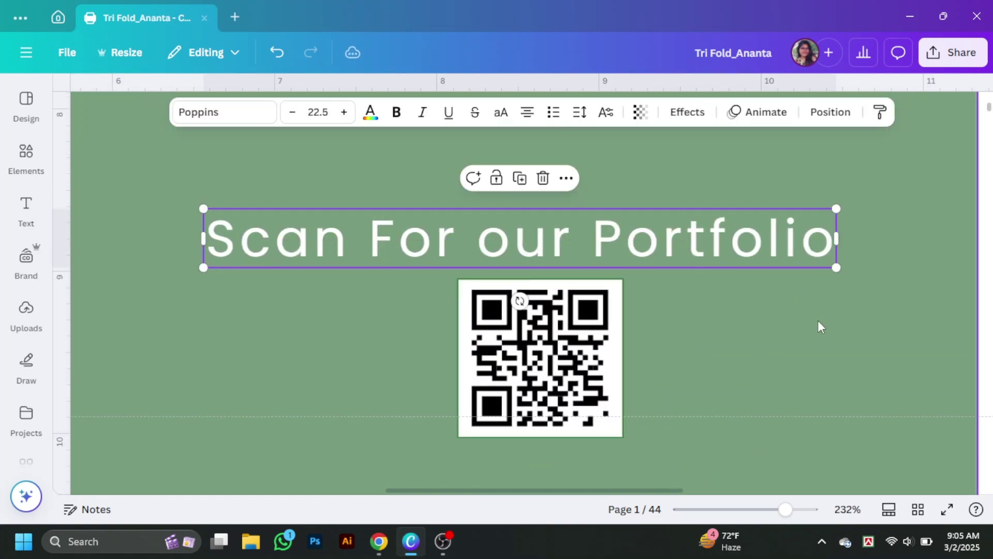
Step: Set the font size of the two phone lines, the Email line and the Web line to 20
click(947, 509)
key(Escape)
scroll(869, 426, down, 6)
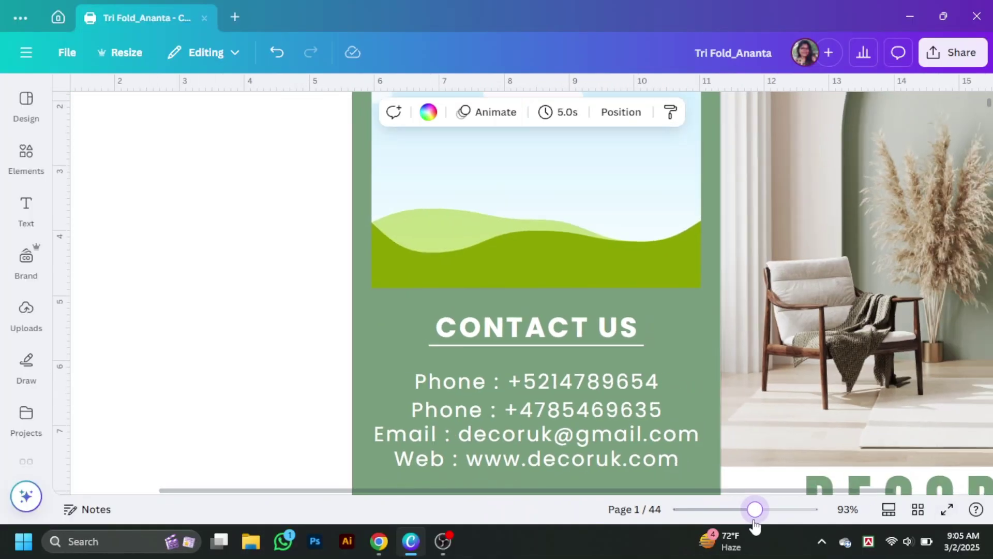
scroll(868, 426, up, 2)
click(560, 355)
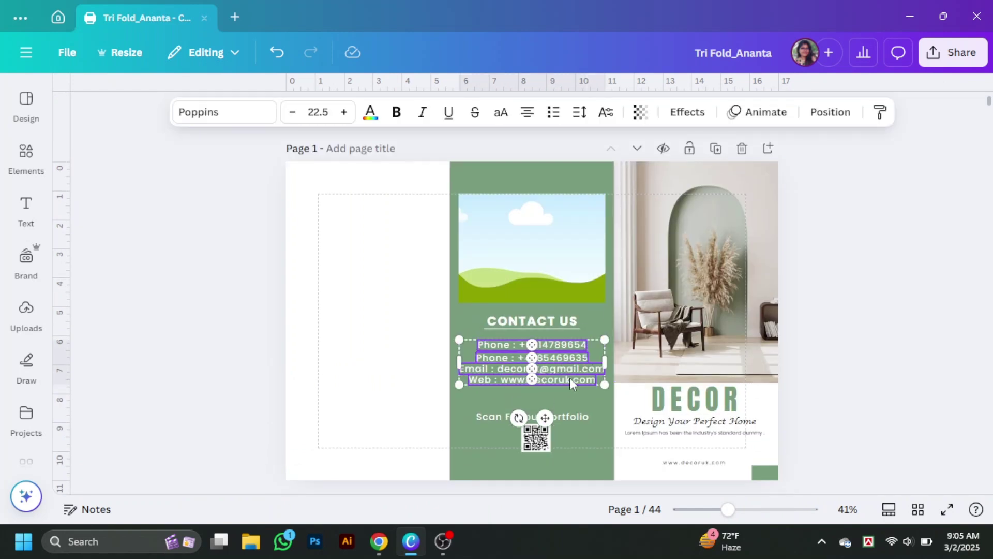
click(317, 112)
text(20)
key(Return)
click(913, 378)
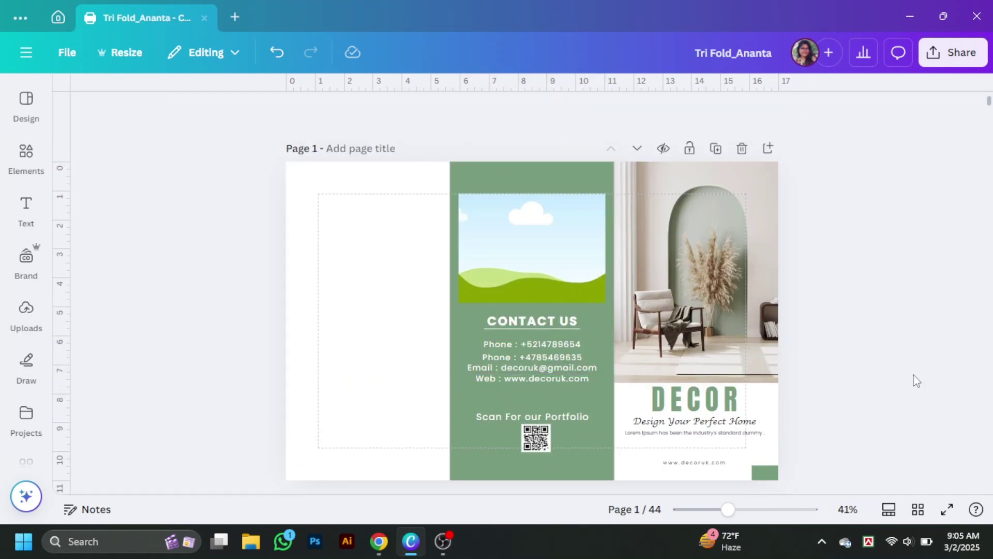
Step: Search the photos for "white texture" and try one of the results on the page
click(26, 162)
text(white texture)
key(Return)
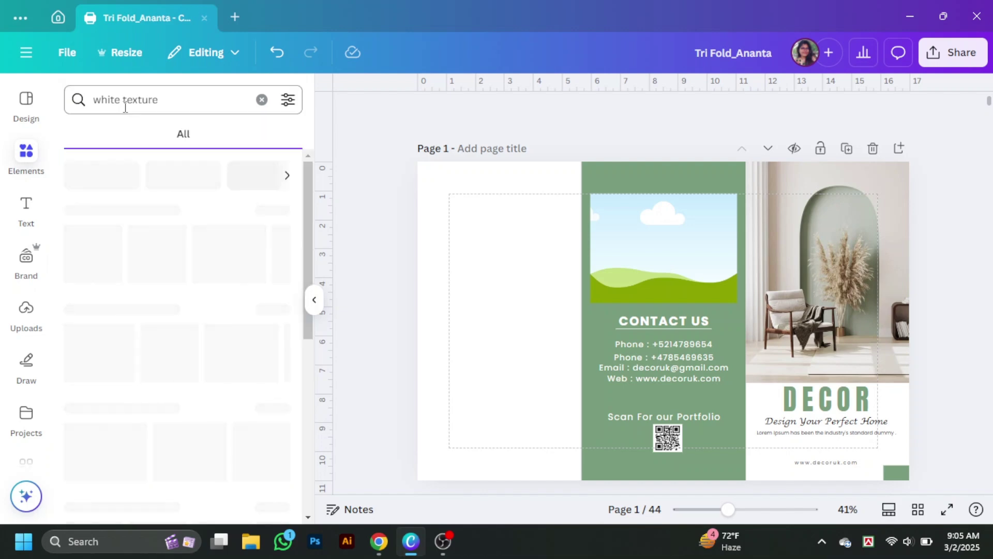
click(266, 210)
click(155, 290)
key(Delete)
Step: Try a white marble texture photo with reduced opacity on the page, then delete it
scroll(227, 395, down, 3)
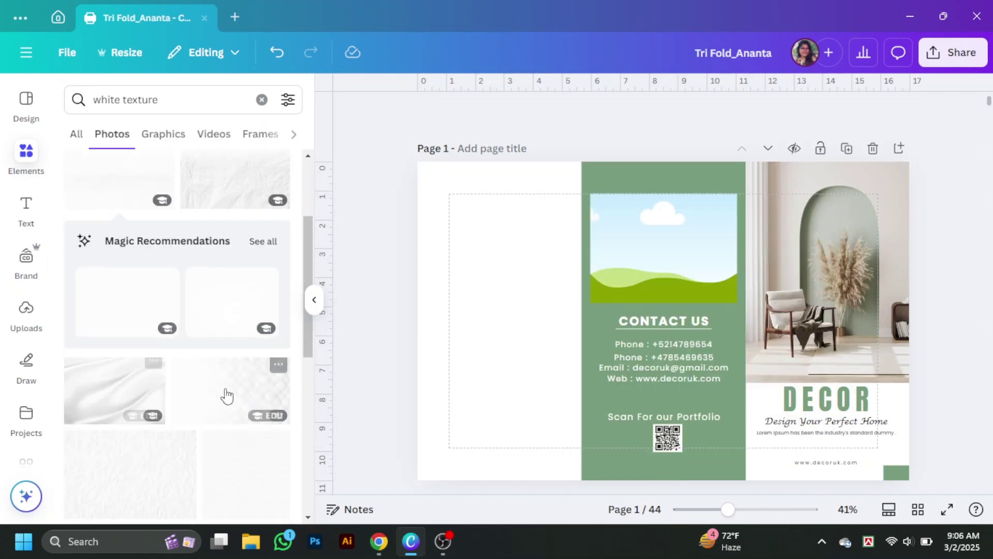
click(122, 193)
click(718, 112)
drag(751, 171, 703, 172)
click(548, 264)
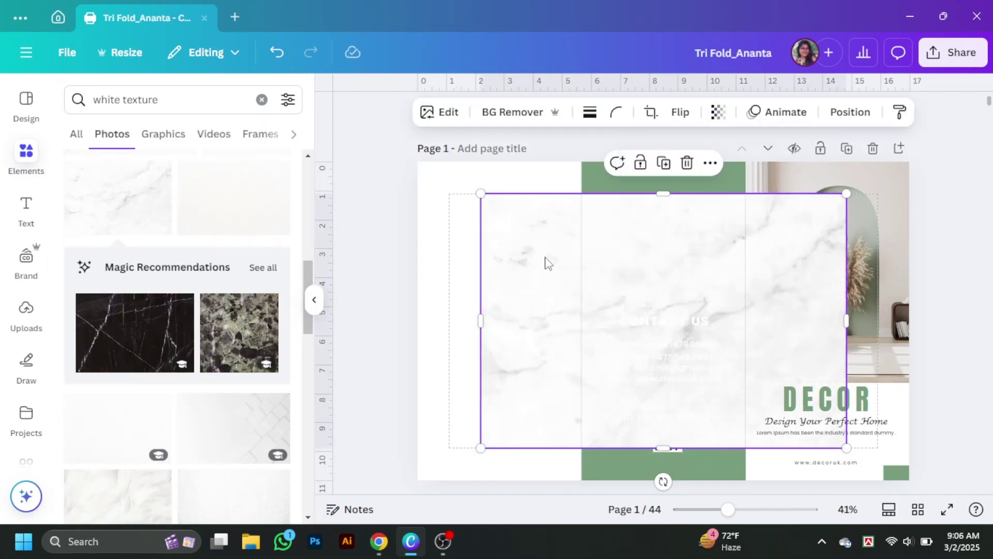
key(Delete)
Step: Search the photos for "sage texture", try the pale watercolour one at reduced opacity, and delete it
double_click(103, 100)
text(sage)
key(Return)
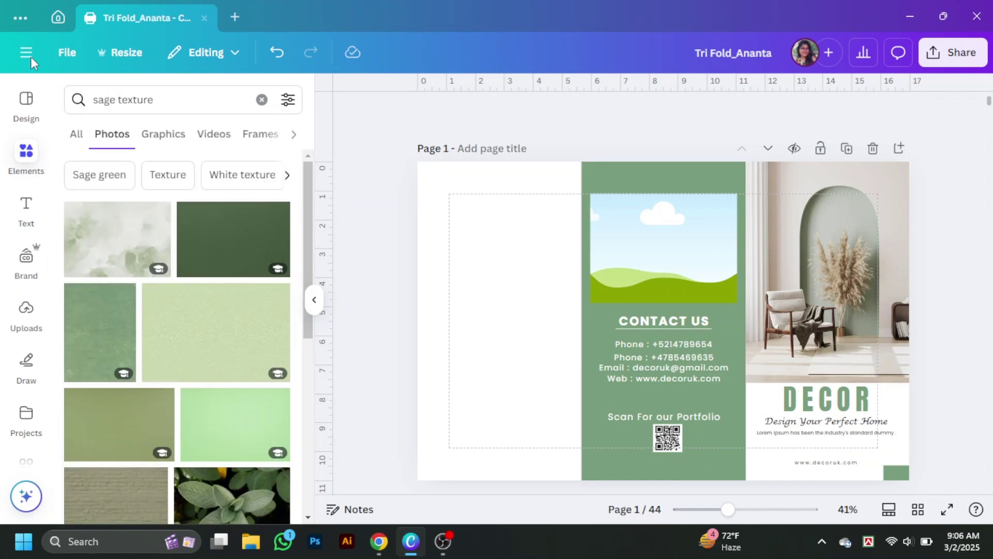
scroll(217, 371, down, 10)
scroll(217, 362, up, 15)
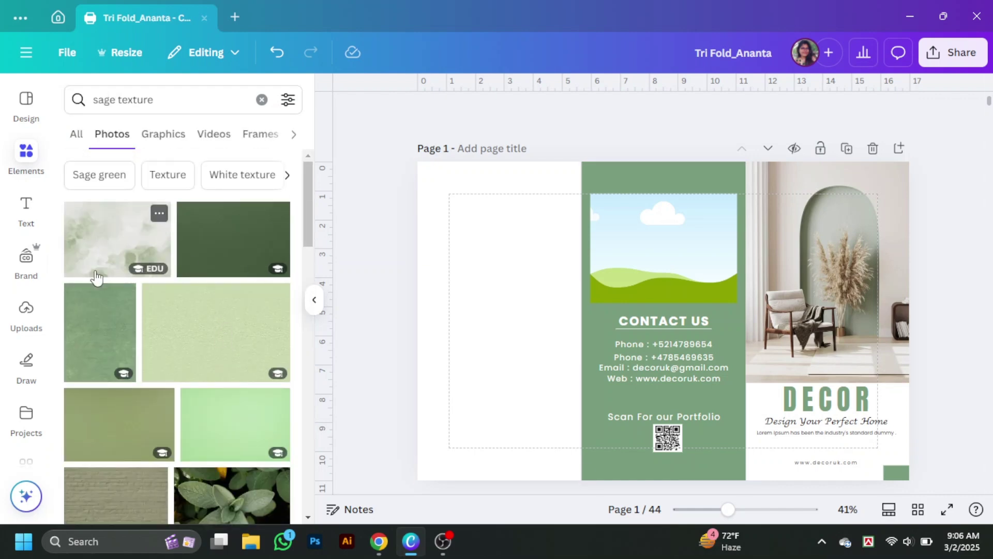
click(95, 276)
click(718, 112)
drag(752, 171, 707, 173)
key(Delete)
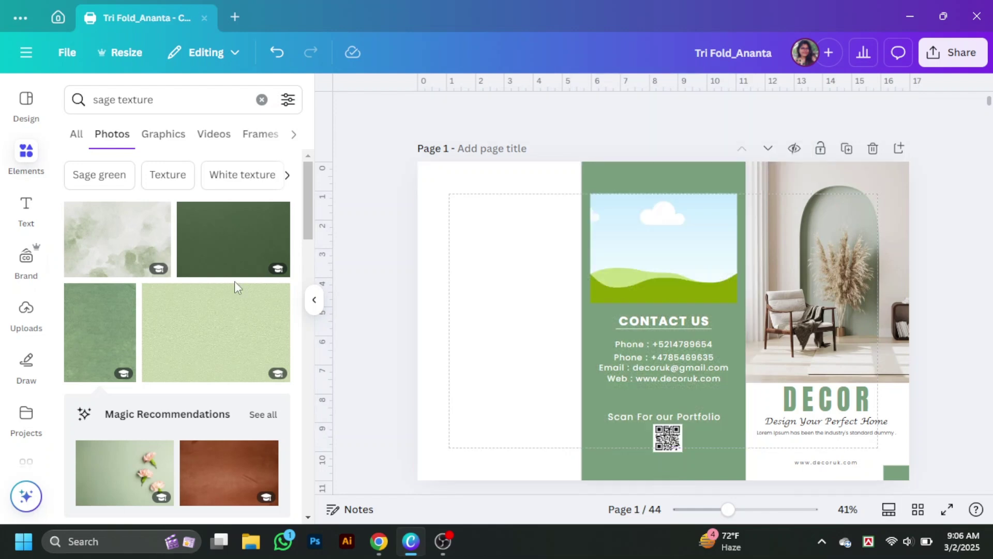
Step: Place a plain dark green texture photo from the "sage texture" results on the empty panel
scroll(223, 357, down, 6)
scroll(222, 357, down, 5)
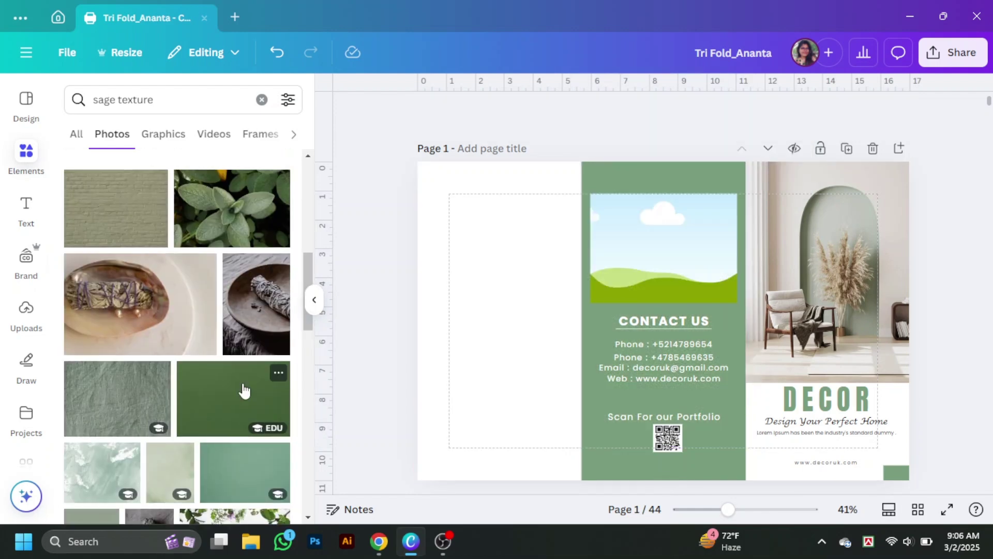
drag(232, 326, 455, 253)
Step: Recolour the middle panel's background to #46613A by sampling the dark green texture photo
click(663, 176)
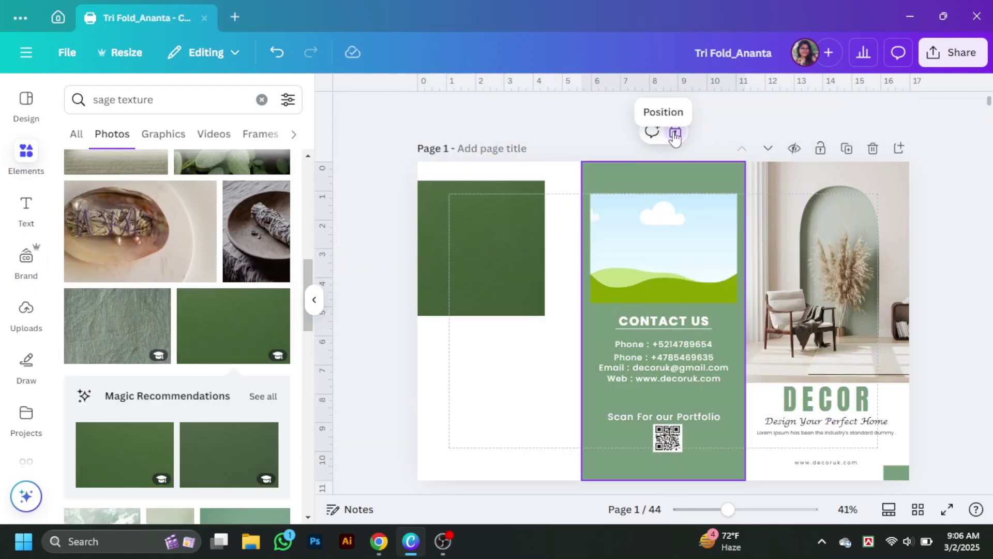
click(415, 111)
click(274, 475)
click(492, 232)
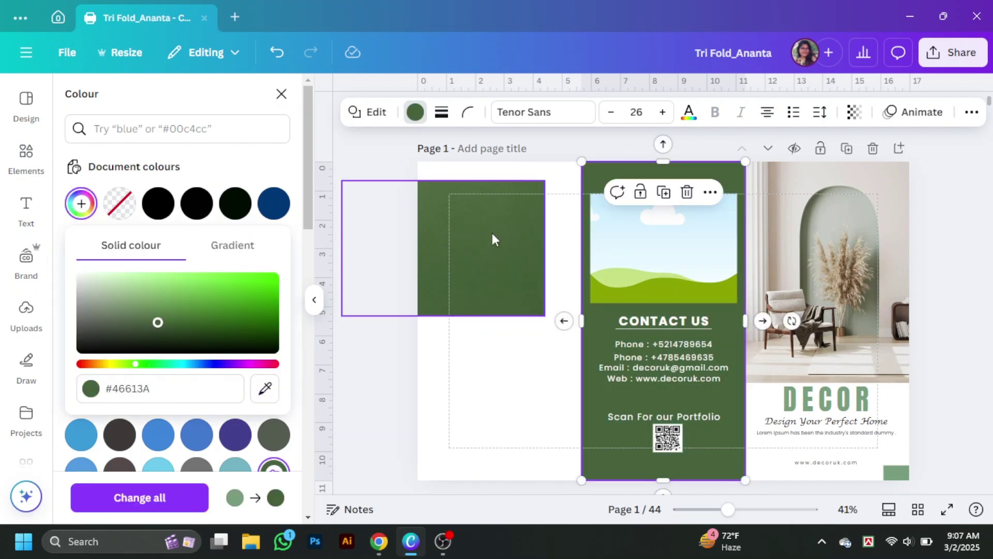
click(497, 393)
Step: Recolour the DECOR title with the middle panel's dark green and remove the sampled texture photo
click(827, 399)
click(554, 118)
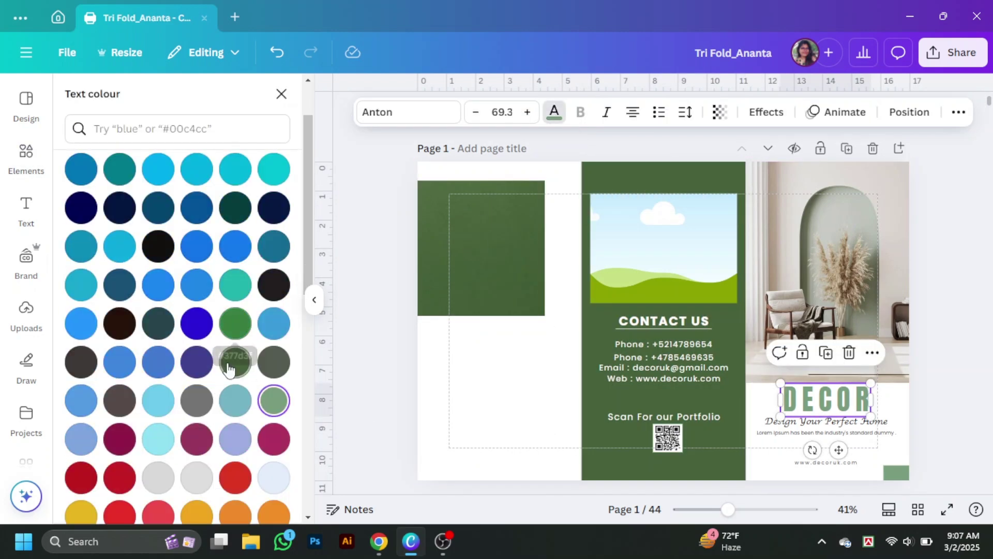
Step: Search the photos for "interior design" and fill the contact panel's frame with the green kitchen photo
click(314, 299)
click(26, 153)
click(262, 98)
text(intte)
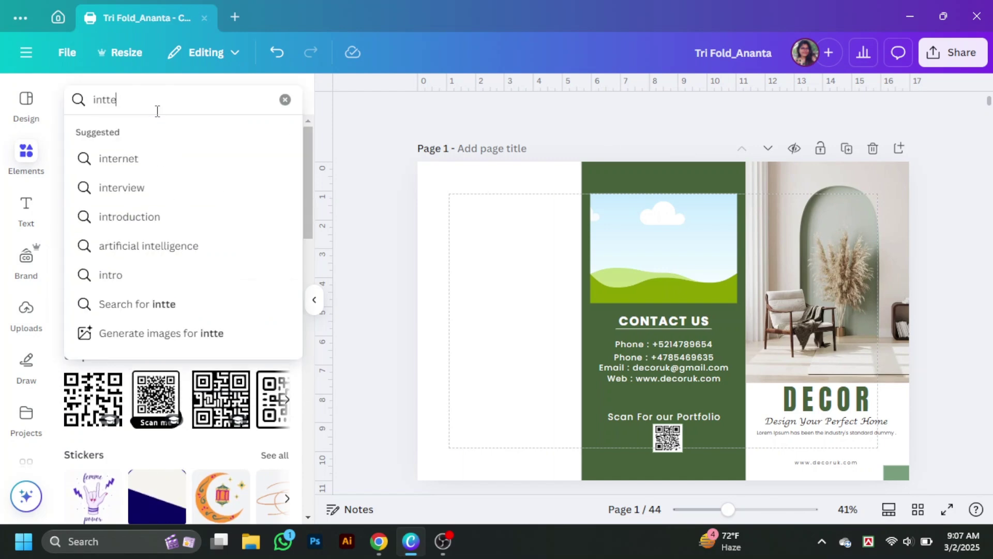
key(BackSpace)
key(BackSpace)
text(ero)
key(BackSpace)
text(ior)
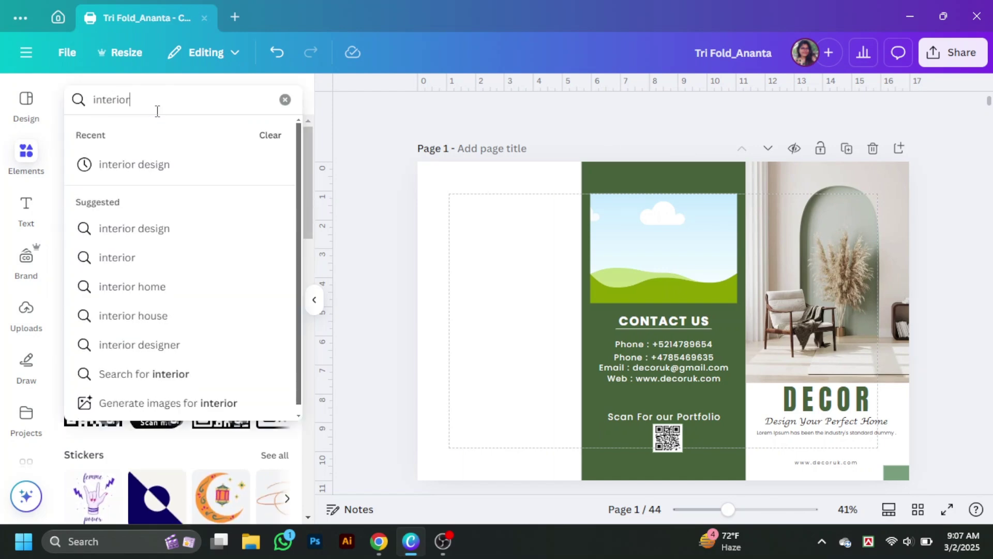
click(150, 164)
click(112, 133)
drag(149, 407, 678, 255)
Step: Give the contact panel's kitchen photo a thin white border and round its corners to about 25
click(679, 254)
click(616, 112)
click(562, 155)
click(687, 207)
click(590, 112)
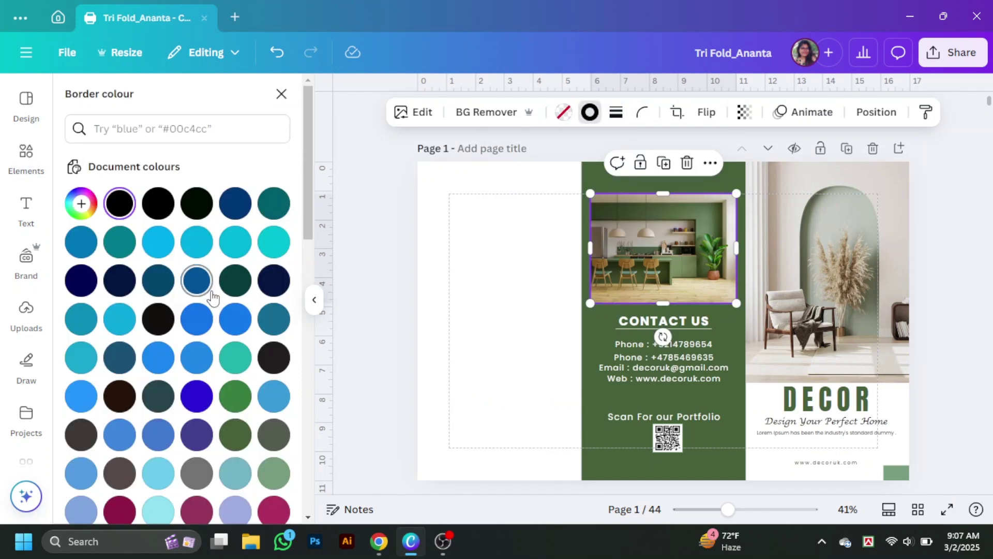
click(195, 289)
key(Escape)
click(662, 248)
click(642, 112)
drag(563, 172, 573, 176)
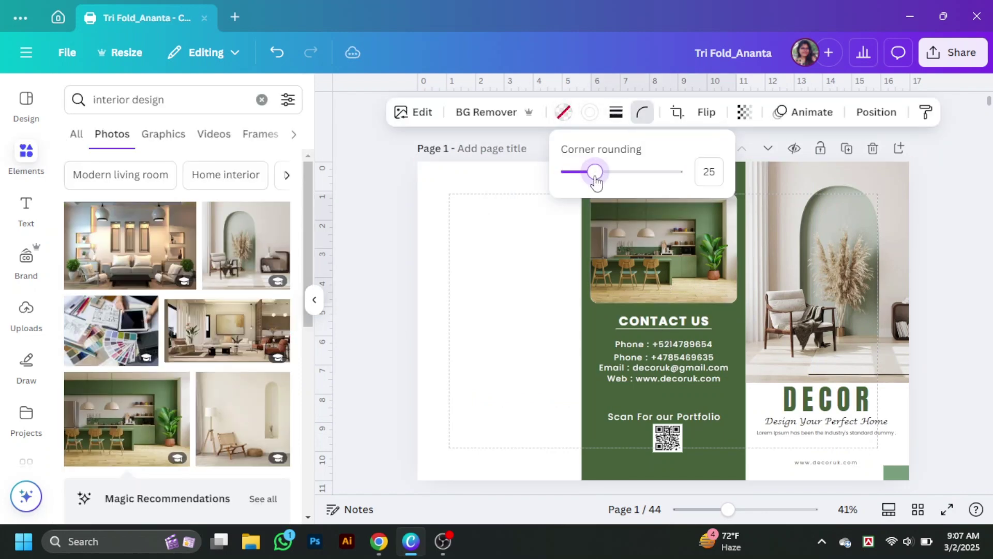
click(590, 112)
key(Escape)
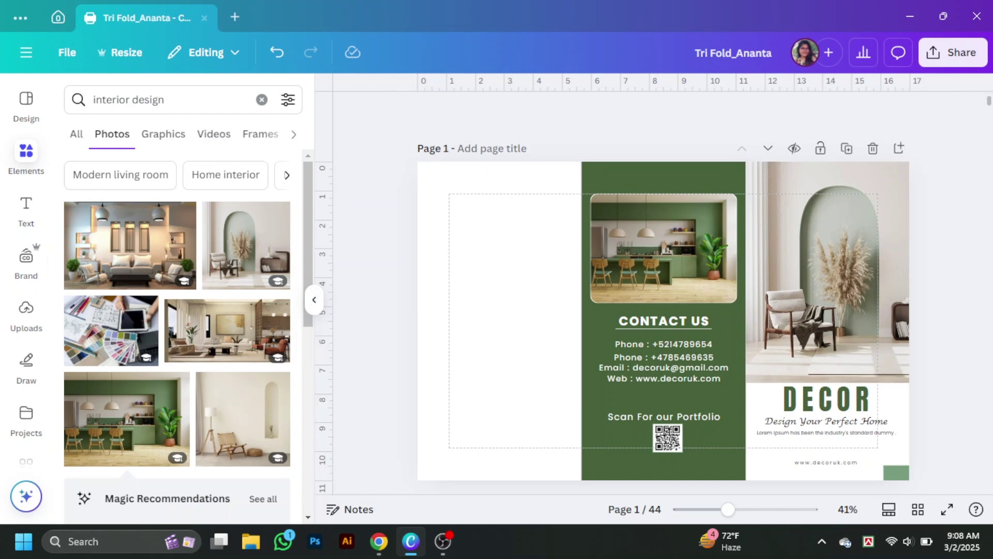
Step: Recolour the small rectangle in the cover's lower corner with the contact panel's dark green
click(314, 299)
scroll(828, 328, down, 3)
click(828, 327)
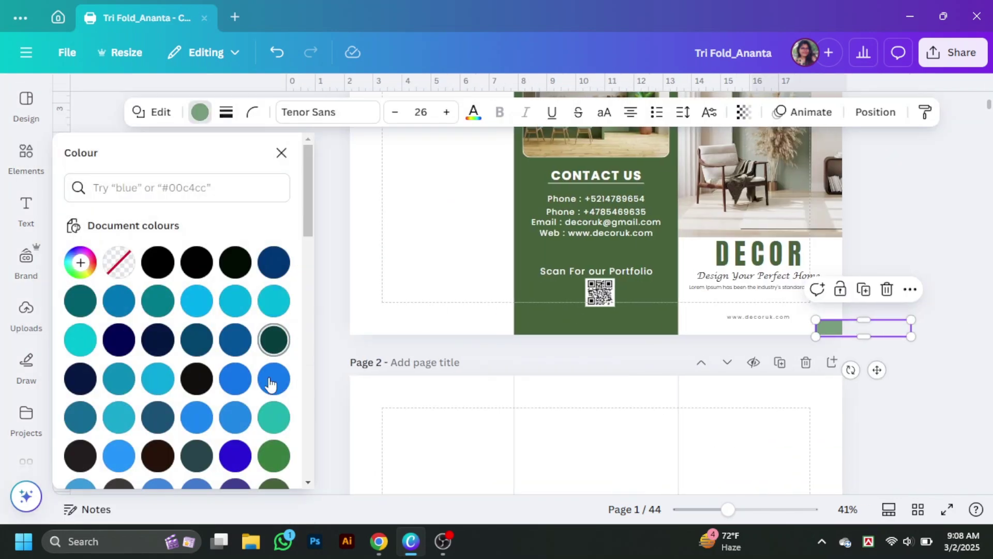
click(918, 389)
scroll(169, 196, up, 3)
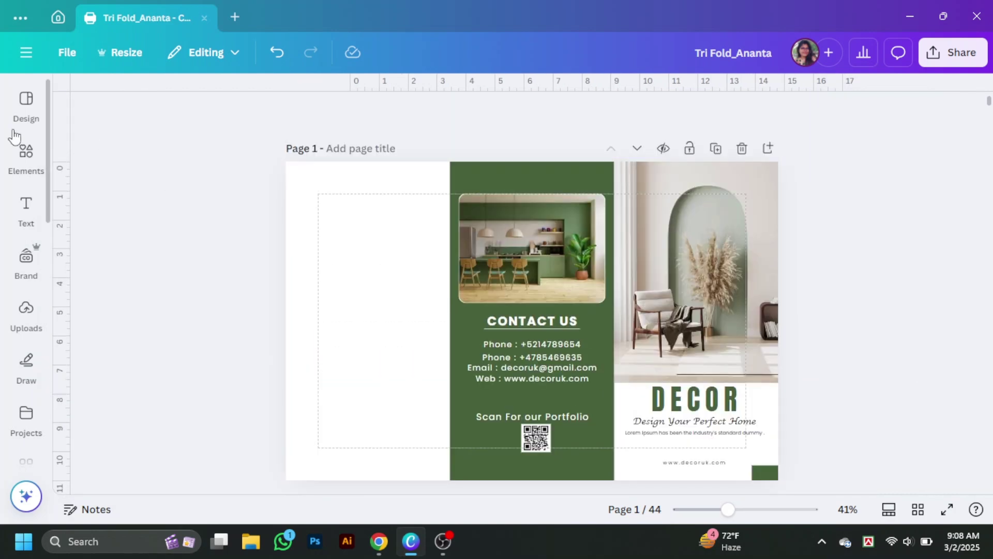
Step: Add an uppercase "ABOUT US" subheading at the top of the empty panel
click(26, 212)
click(177, 310)
drag(518, 319, 363, 190)
double_click(374, 190)
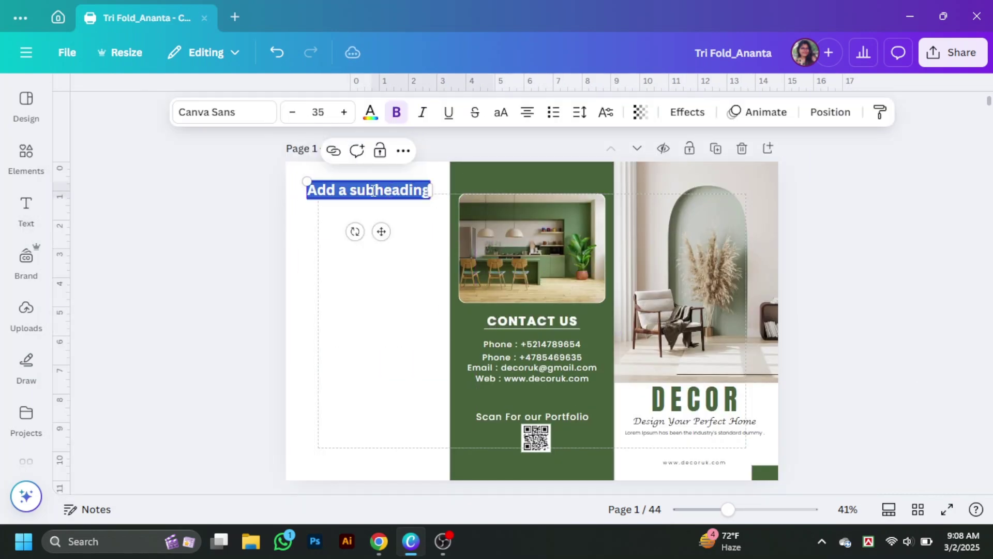
key(BackSpace)
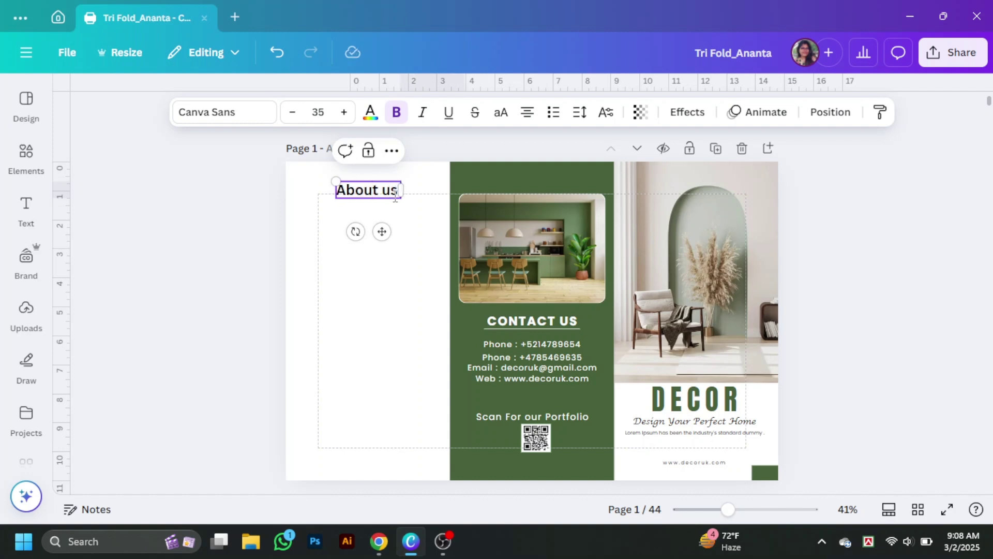
click(830, 111)
key(ctrl+shift+k)
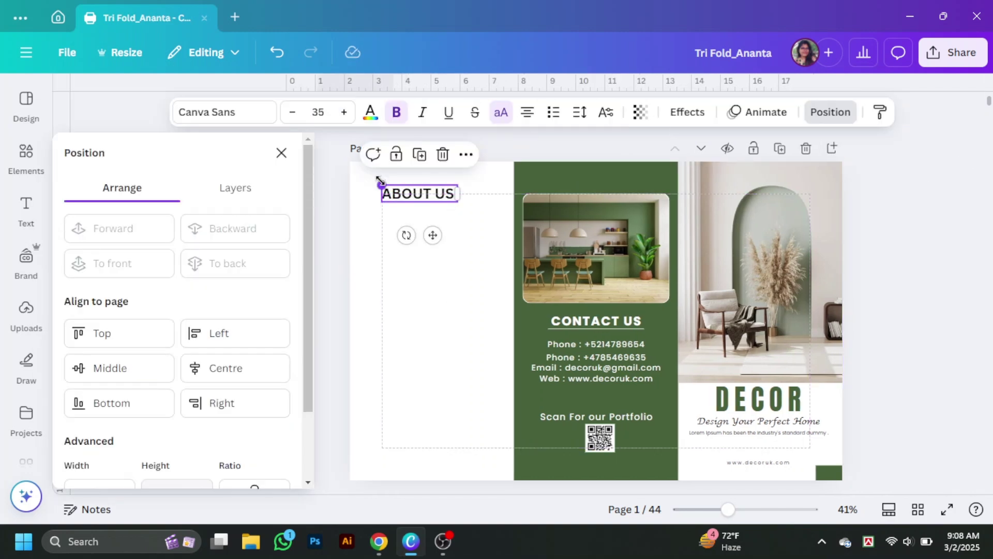
Step: Enlarge the ABOUT US heading to size 38.7 and stretch a dark green bar behind it from the page edge
click(422, 201)
drag(421, 201, 365, 159)
click(332, 184)
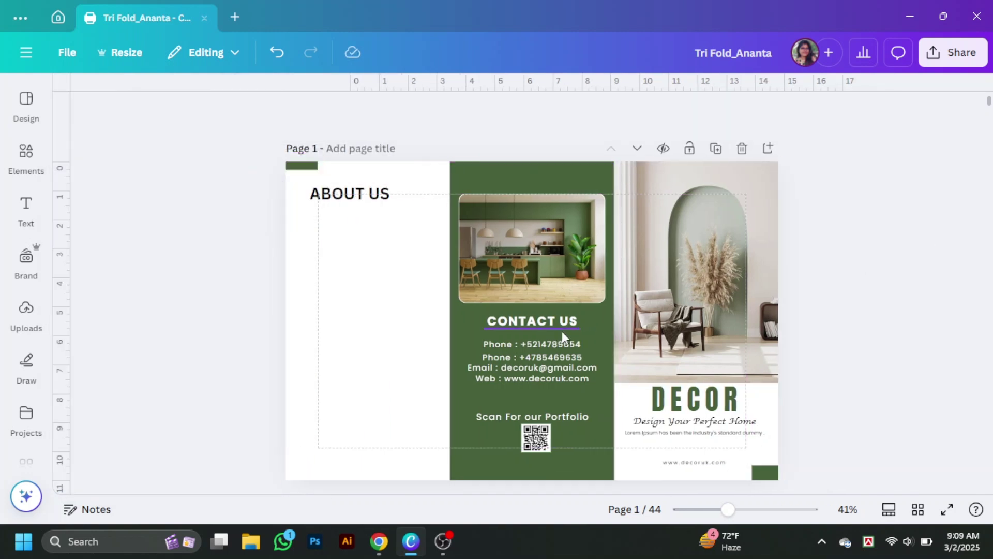
drag(305, 166, 402, 190)
drag(318, 203, 318, 210)
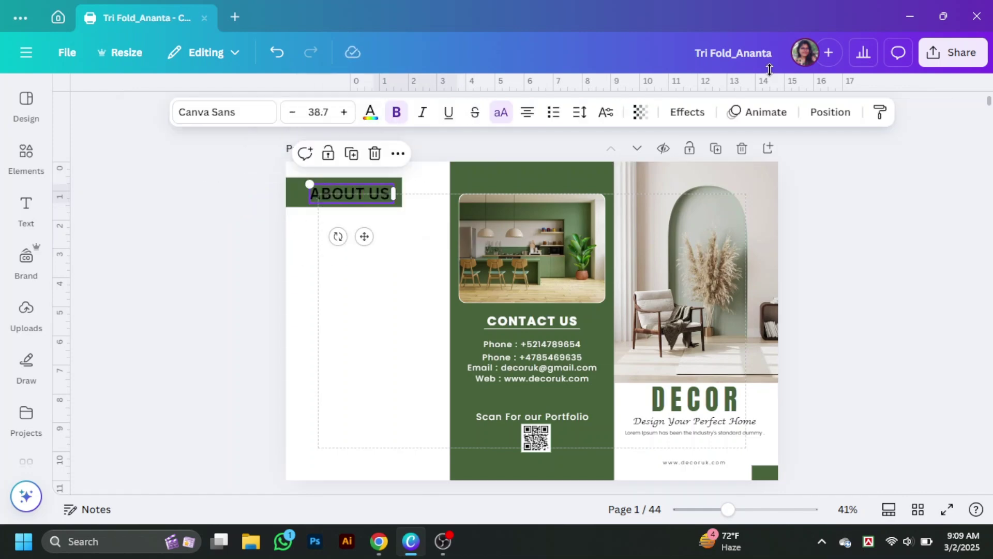
Step: Colour the ABOUT US heading white and round the green bar's corners to 20
click(368, 111)
scroll(177, 333, down, 3)
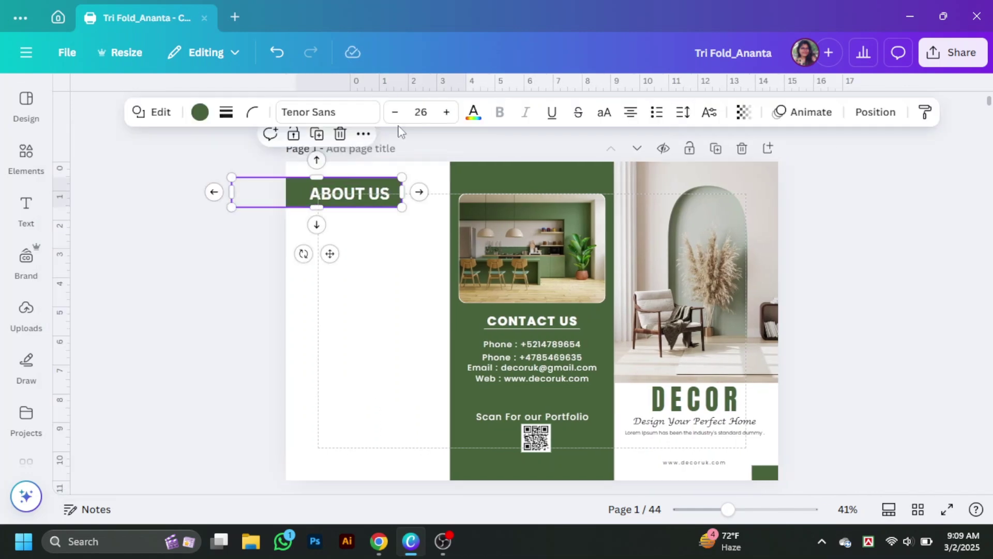
click(252, 112)
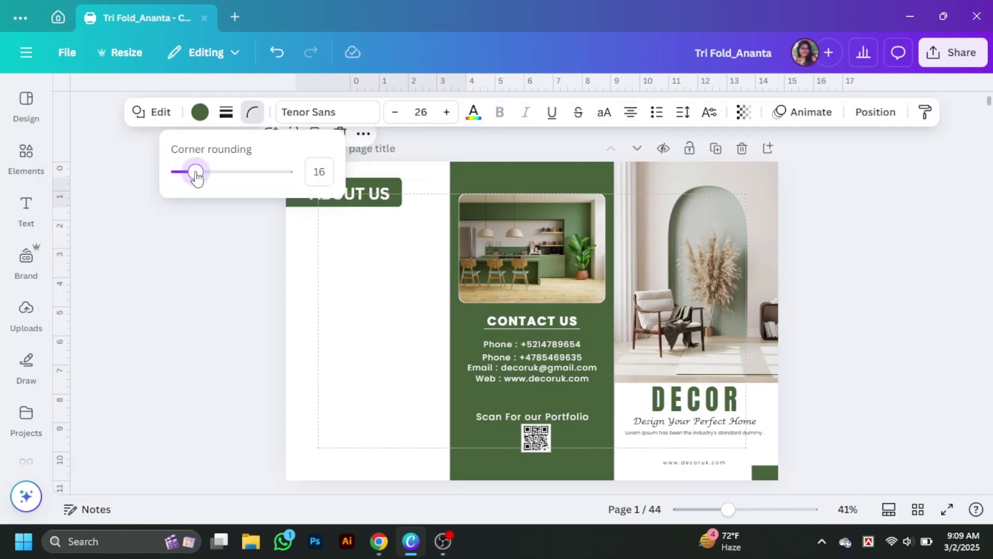
drag(195, 173, 212, 172)
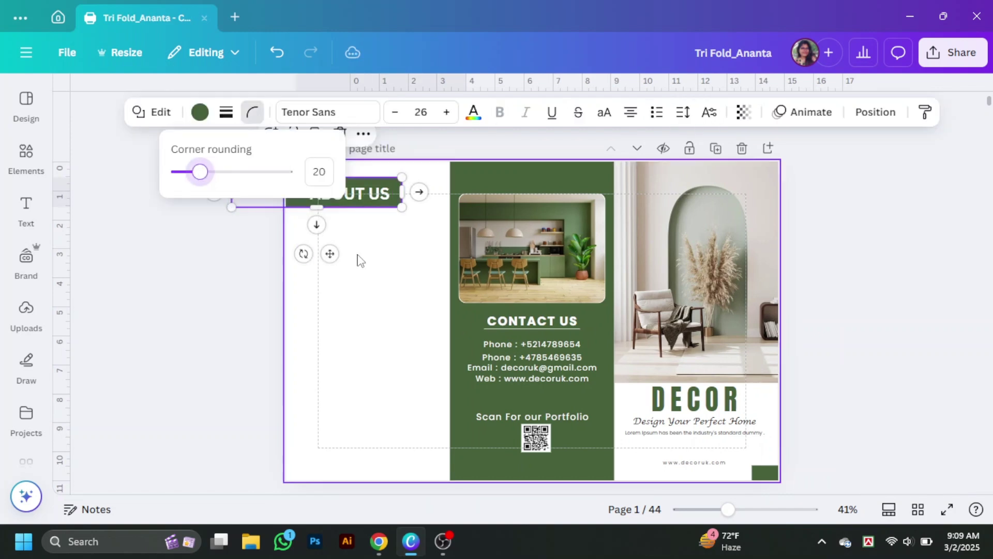
click(315, 169)
click(382, 188)
key(Escape)
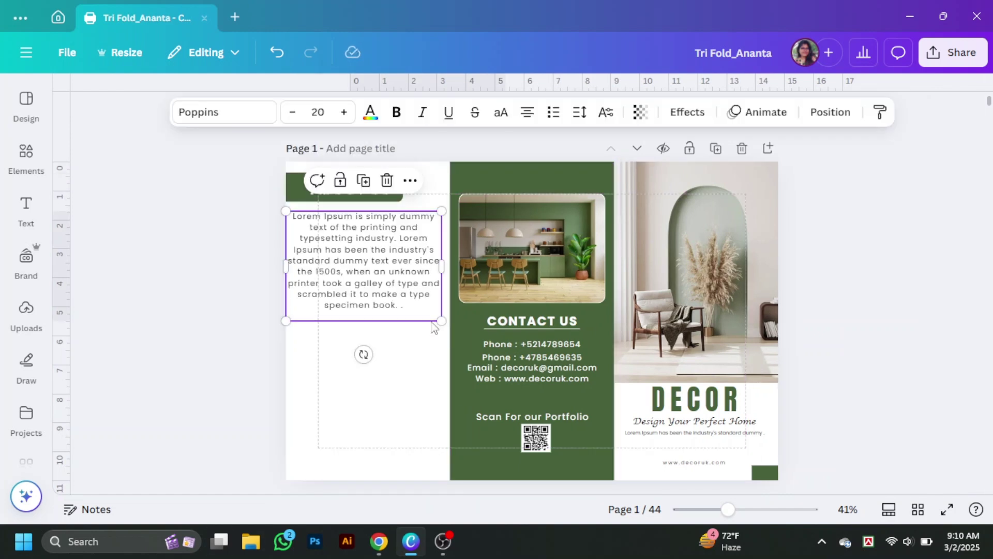
Step: Scale the Lorem Ipsum text under ABOUT US to size 16.7, make it bold and split it into two paragraphs
drag(443, 322, 410, 299)
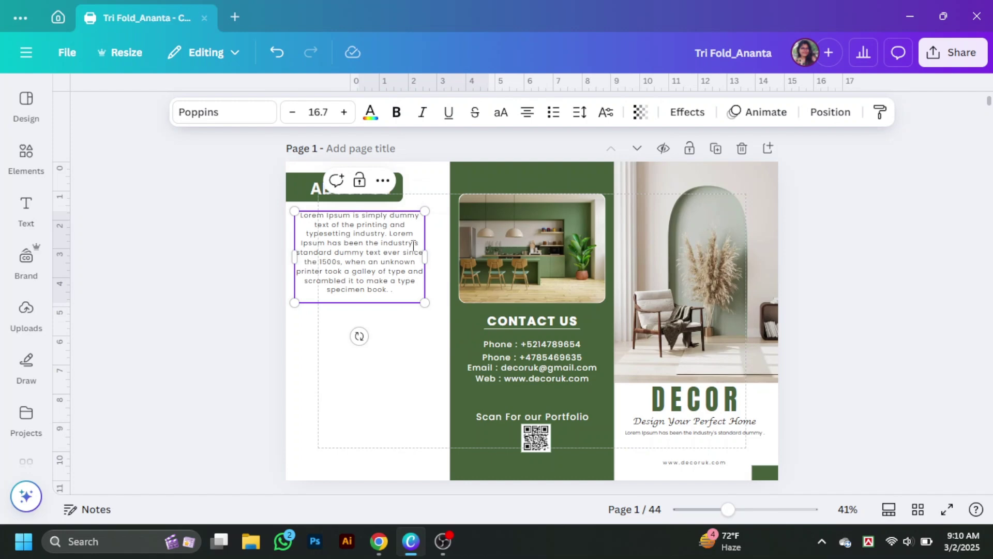
key(ctrl+a)
key(ctrl+b)
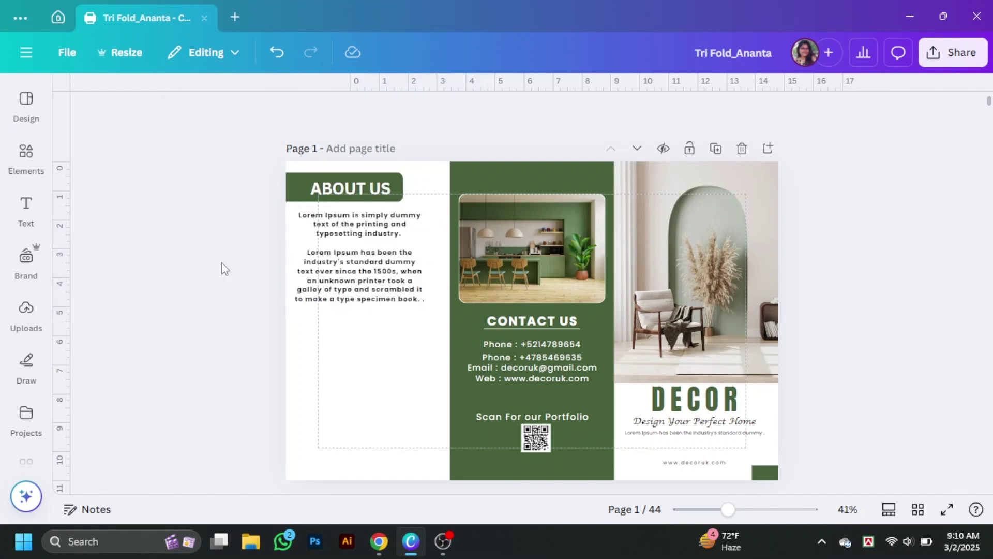
Step: Switch the ABOUT US body text to a lighter Poppins weight and move it closer beneath the heading bar
click(224, 112)
click(73, 351)
click(155, 328)
click(395, 312)
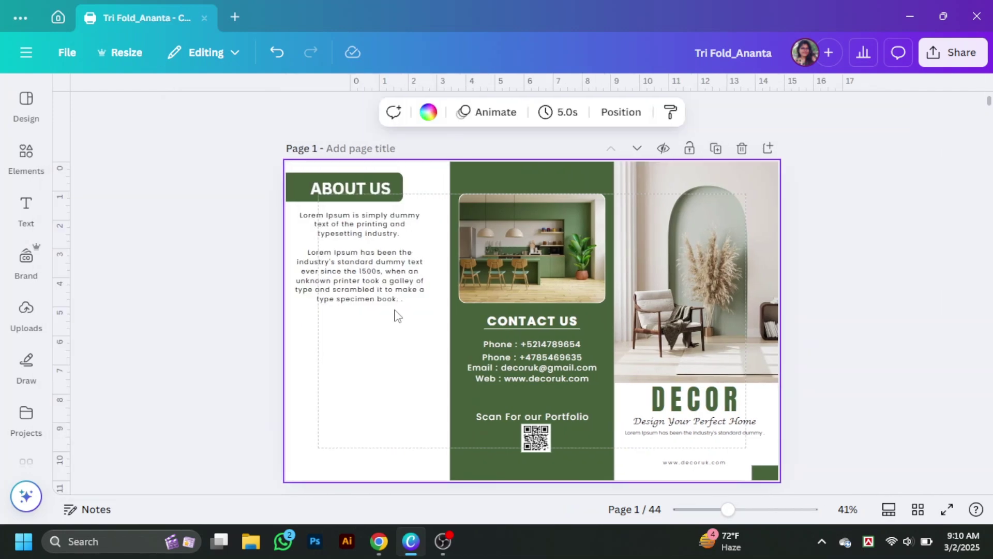
click(414, 295)
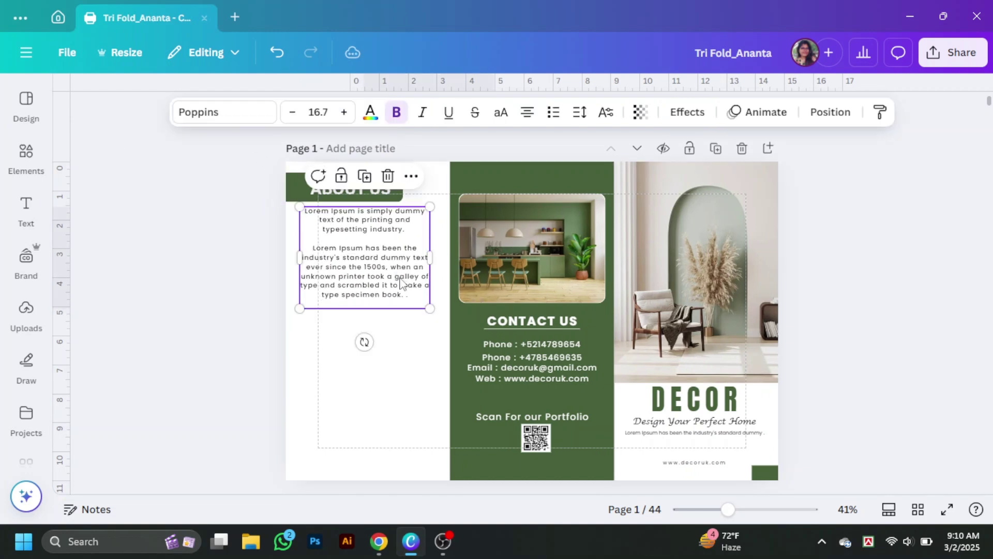
drag(393, 290, 399, 285)
click(231, 299)
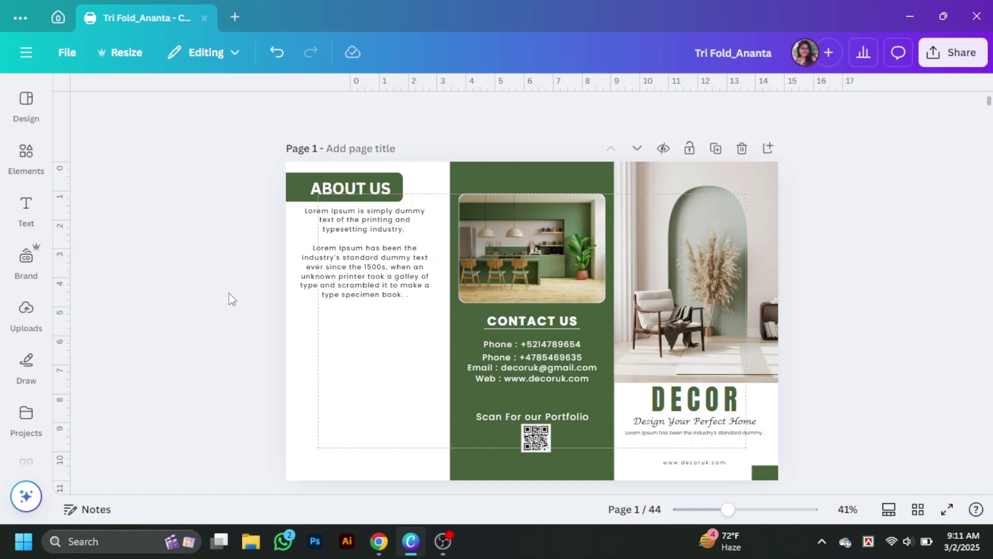
Step: Move the ABOUT US block down the panel and enlarge a copy of the kitchen photo to 5.7 by 6.9 above it
drag(492, 253, 325, 375)
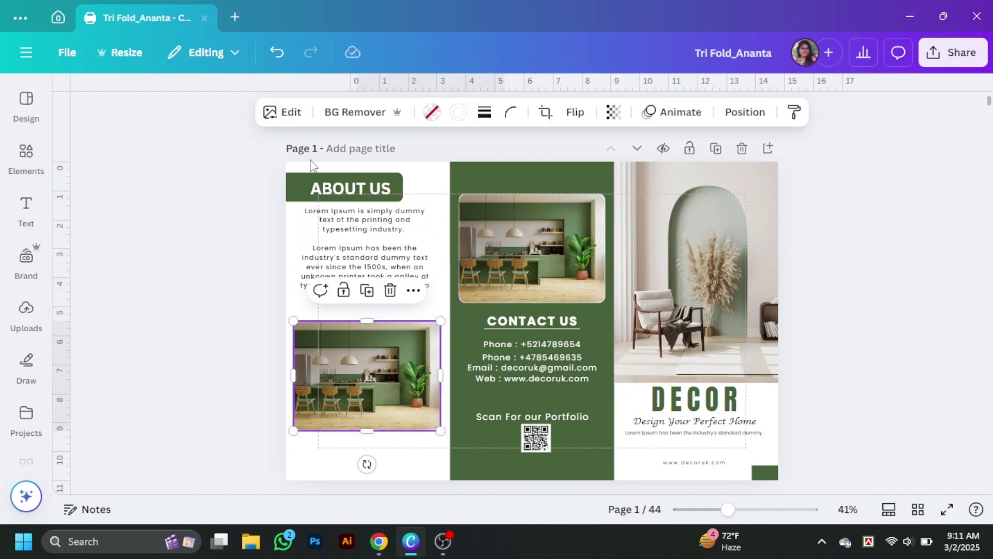
drag(357, 191, 357, 399)
drag(407, 349, 449, 217)
drag(367, 270, 368, 361)
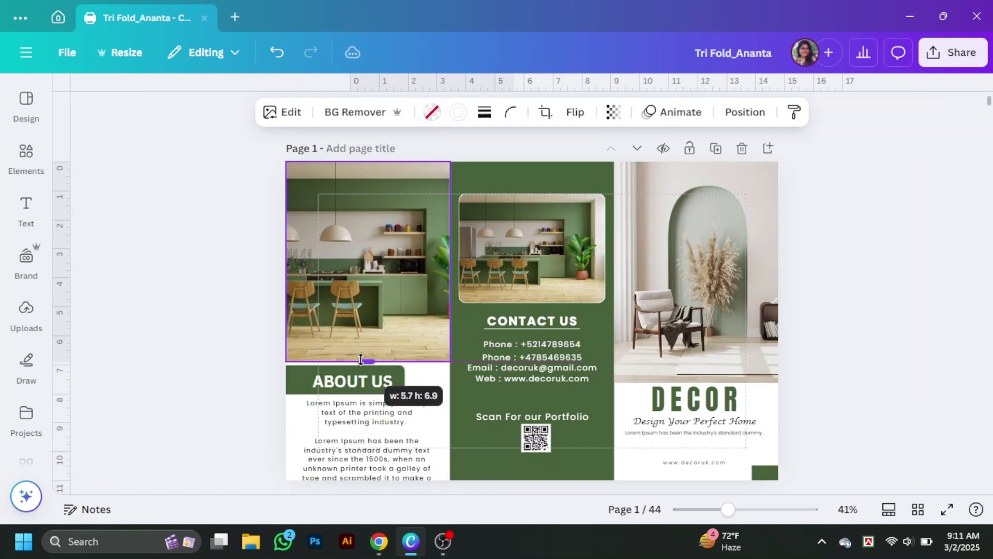
Step: Replace the copied kitchen photo with the dark green wall and sofa photo from the "interior design" results
click(23, 155)
scroll(124, 299, down, 5)
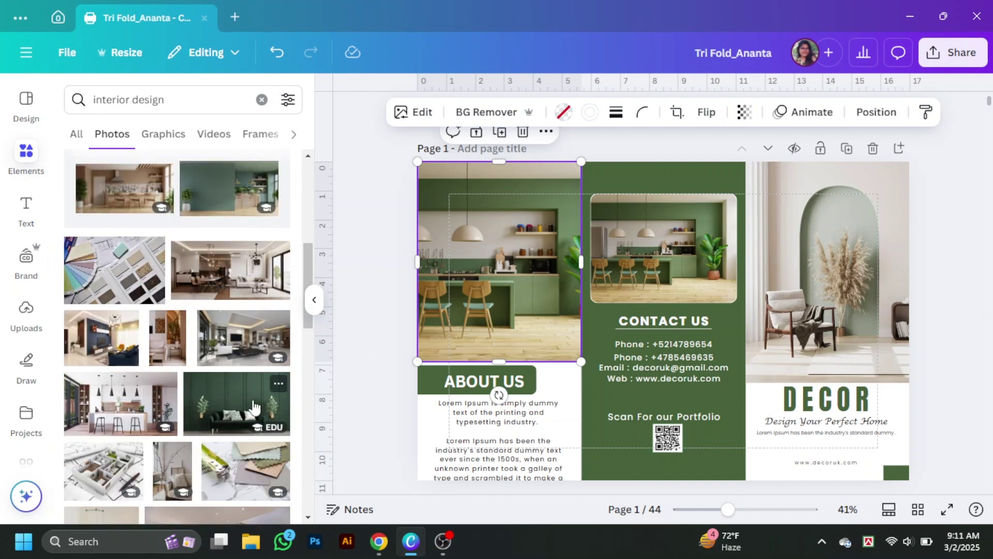
drag(236, 274, 482, 312)
double_click(482, 312)
key(Escape)
Step: Move the ABOUT US heading and bar up over the sofa photo's lower edge and remove the bar's corner rounding
click(484, 381)
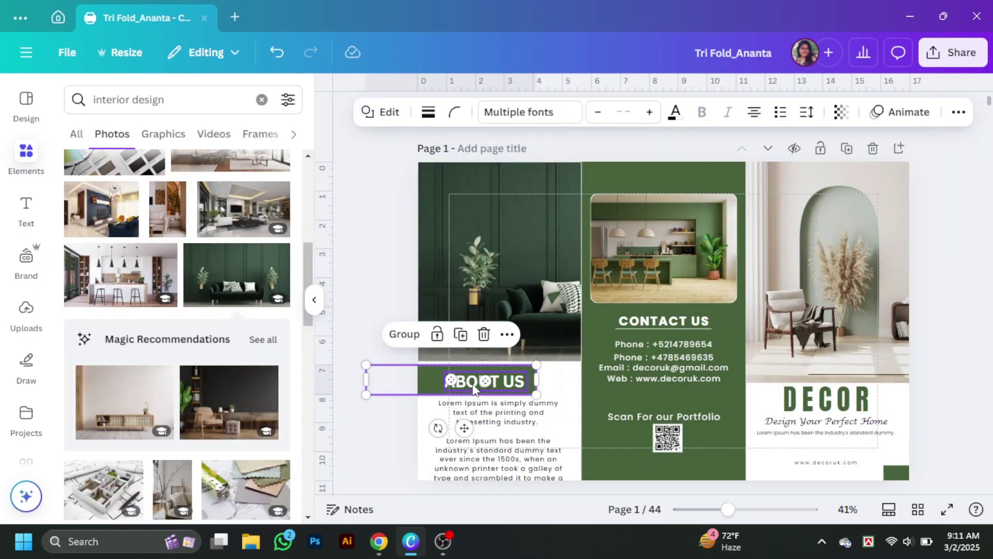
drag(484, 382, 488, 346)
right_click(475, 372)
click(454, 112)
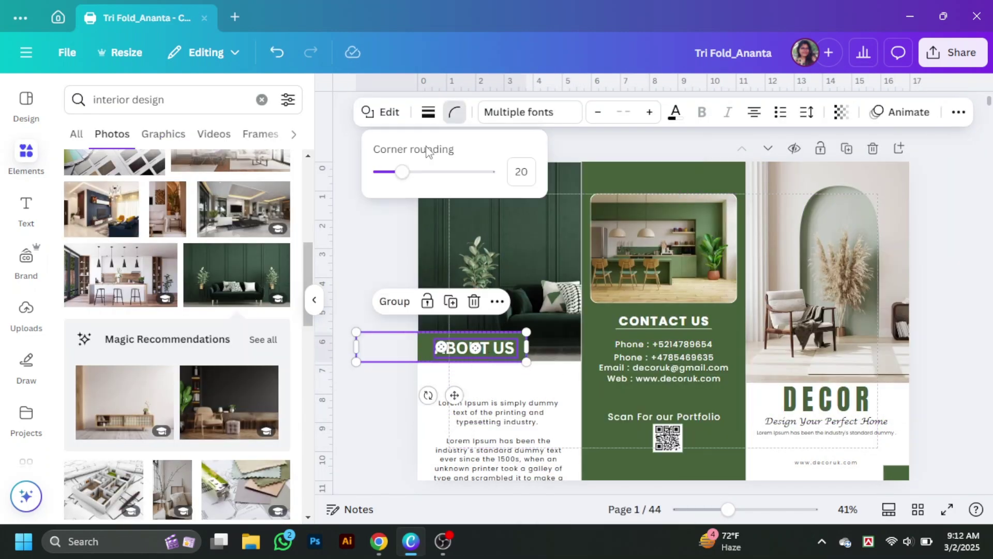
Step: Make the green ABOUT US bar taller so it extends below the sofa photo, and reposition the heading inside it
click(314, 300)
double_click(290, 348)
click(290, 347)
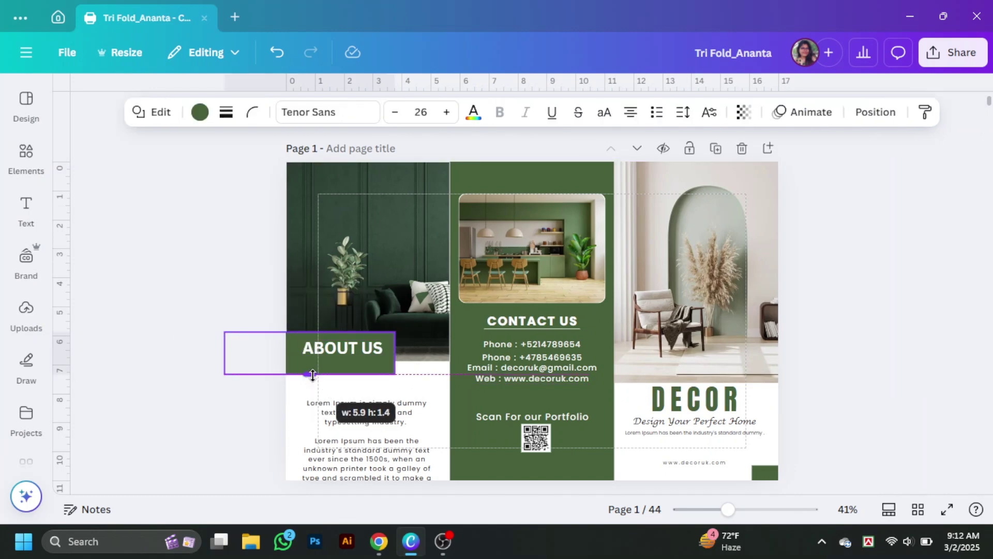
drag(224, 348, 286, 347)
click(345, 343)
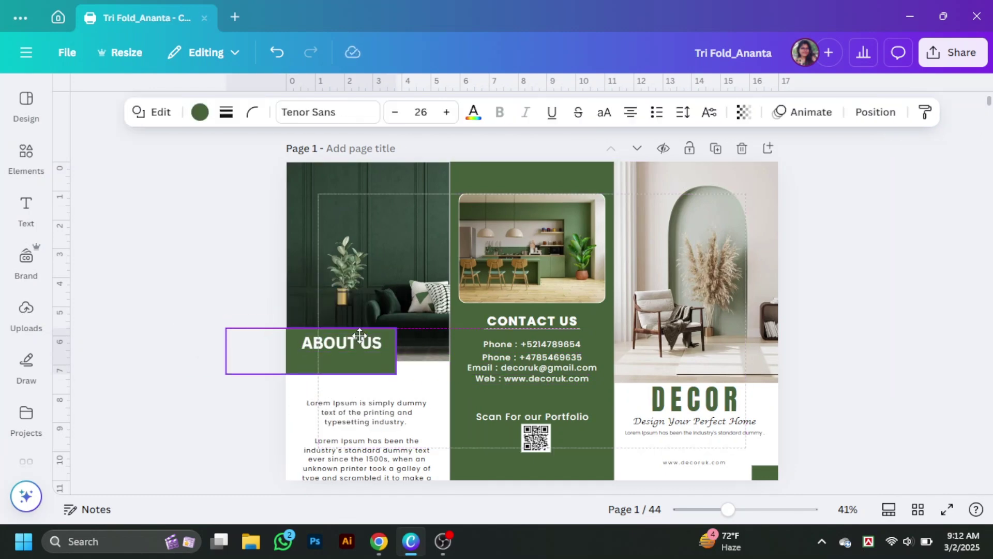
Step: Justify the ABOUT US body text across the panel's width and set its font size to 15
scroll(367, 362, down, 2)
click(367, 357)
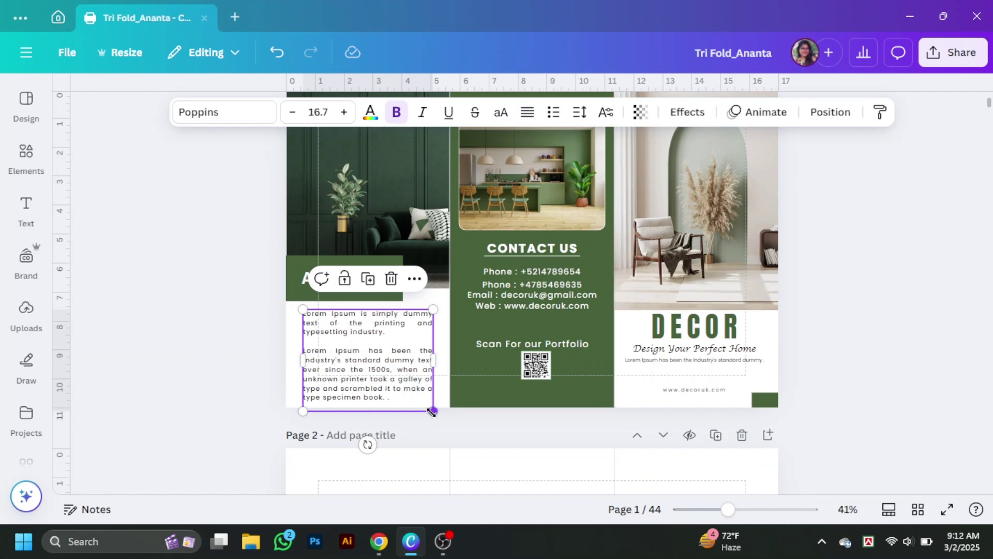
drag(432, 411, 449, 379)
drag(406, 356, 397, 356)
click(344, 112)
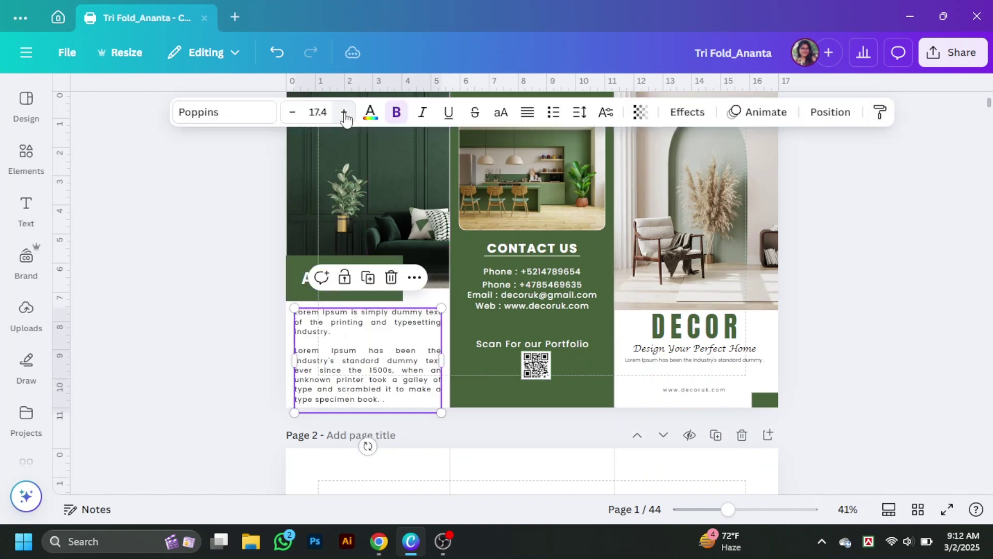
click(318, 112)
text(15)
key(Return)
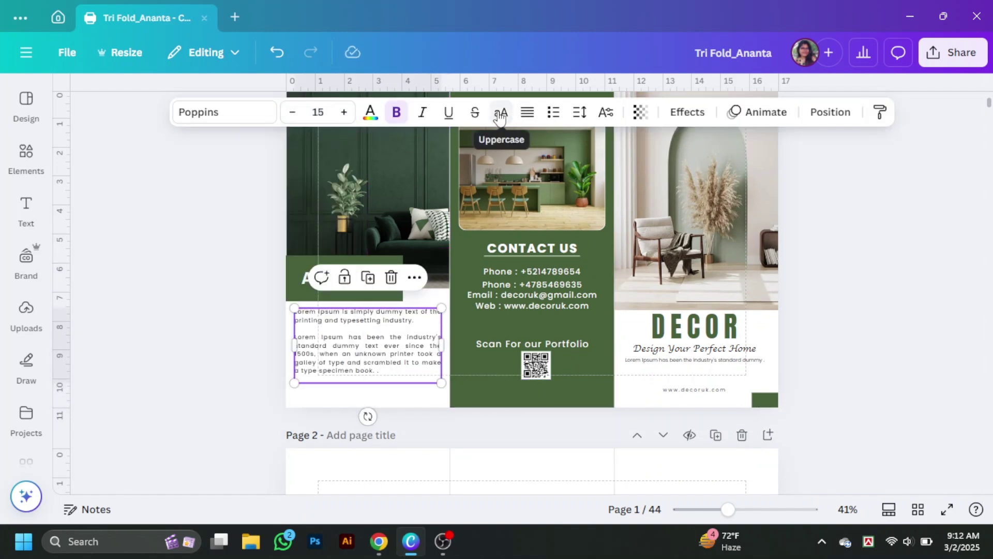
Step: Tighten the letter spacing of the ABOUT US body text
click(580, 112)
drag(532, 169, 526, 169)
click(120, 295)
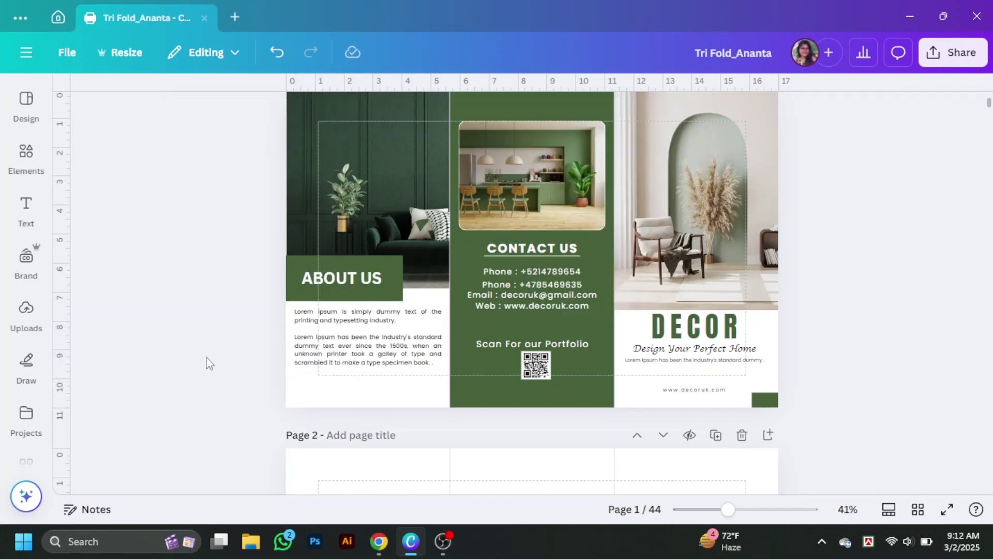
Step: Inspect how the sofa photo's edge meets the green contact panel and review the whole page layout
drag(730, 509, 755, 509)
click(318, 218)
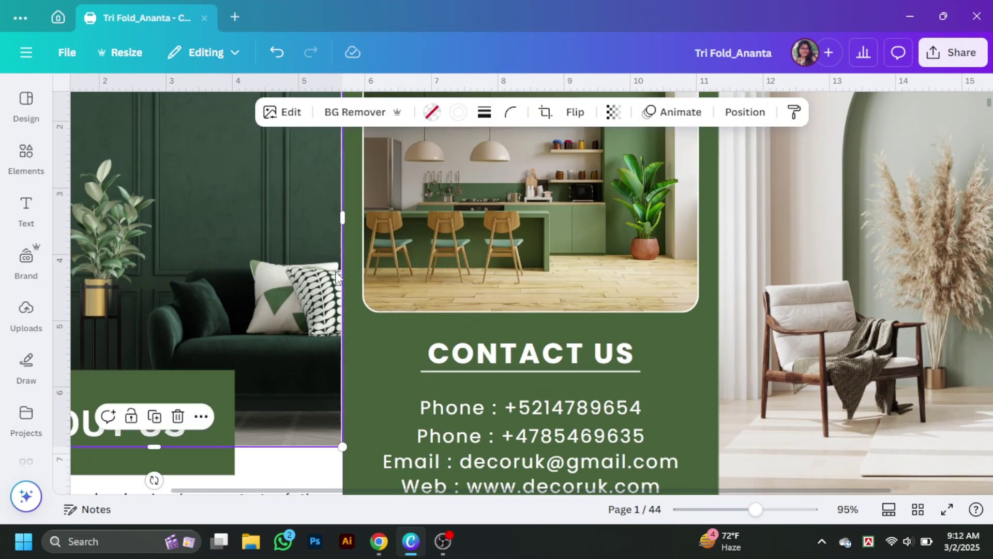
right_click(318, 217)
click(561, 298)
ctrl+scroll(404, 469, down, 4)
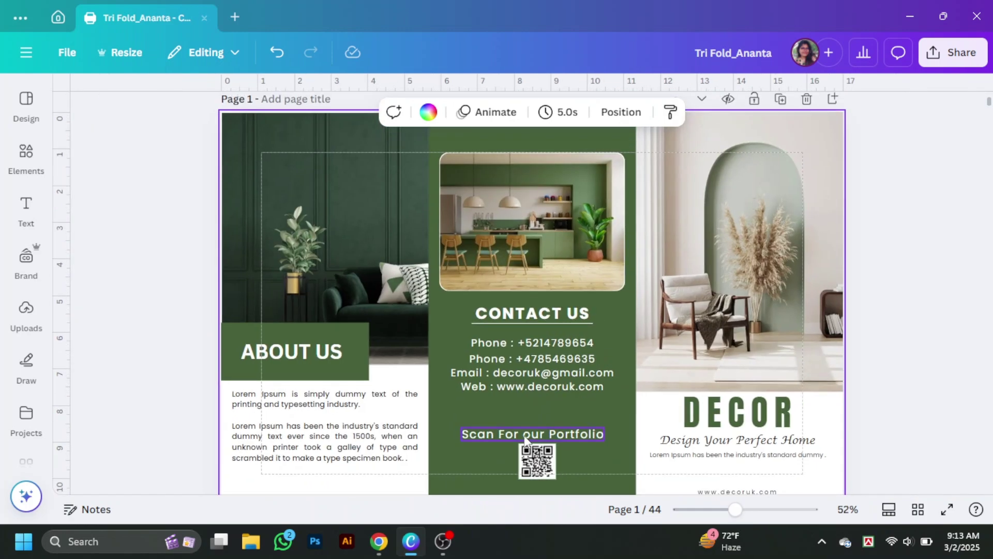
scroll(306, 439, up, 2)
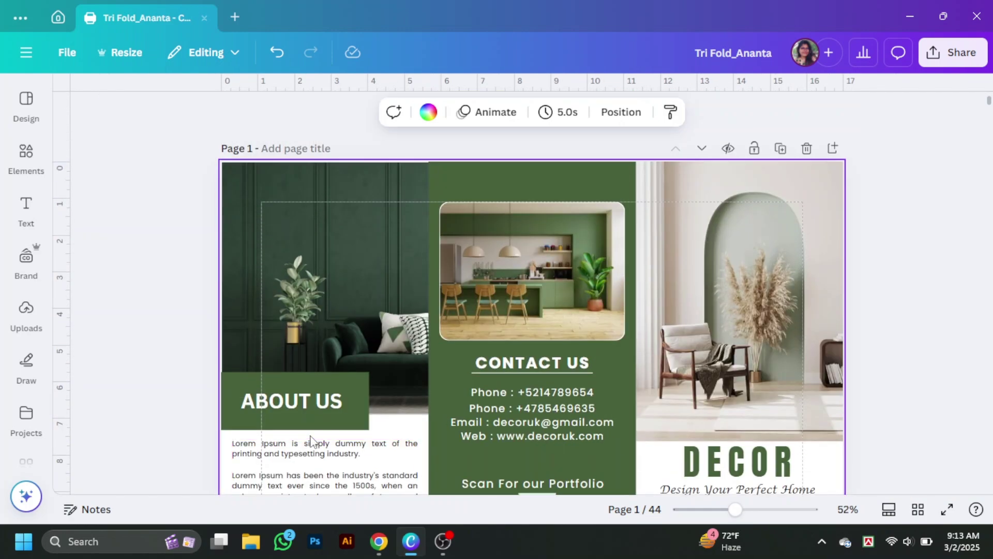
Step: Place a copy of the ABOUT US heading over the upper part of the sofa photo, reading ELEGANT & CLEAN
scroll(309, 414, down, 3)
scroll(309, 412, up, 3)
drag(306, 408, 346, 204)
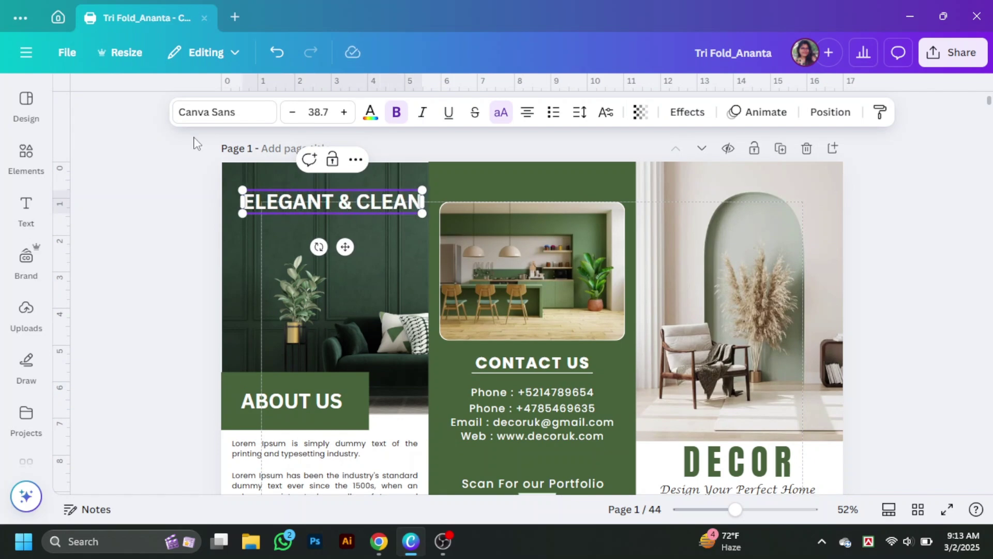
Step: Set the ELEGANT & CLEAN text in Lucida Calligraphy without all caps, wrapped onto two lines at size 46.4
click(224, 112)
scroll(140, 336, down, 5)
click(147, 379)
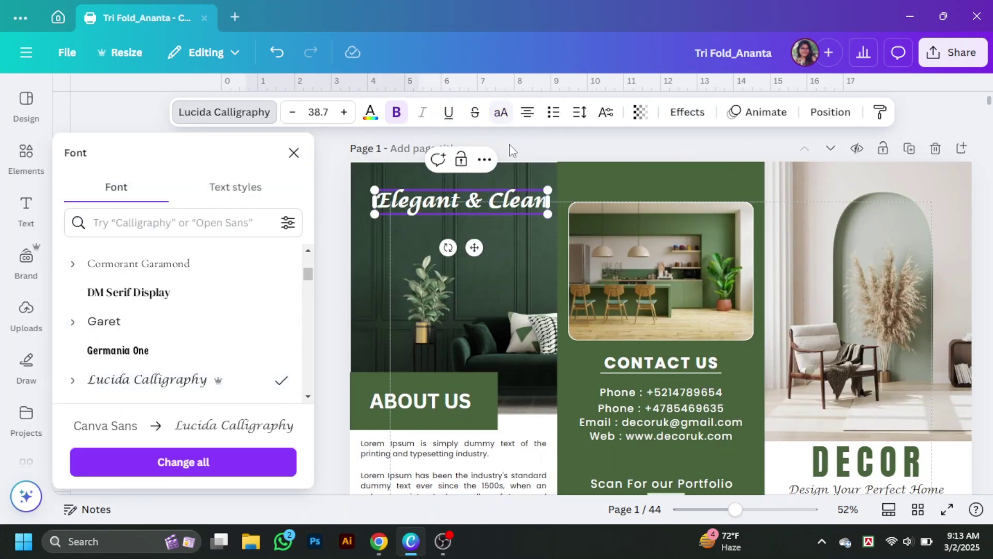
drag(548, 202, 517, 250)
click(294, 152)
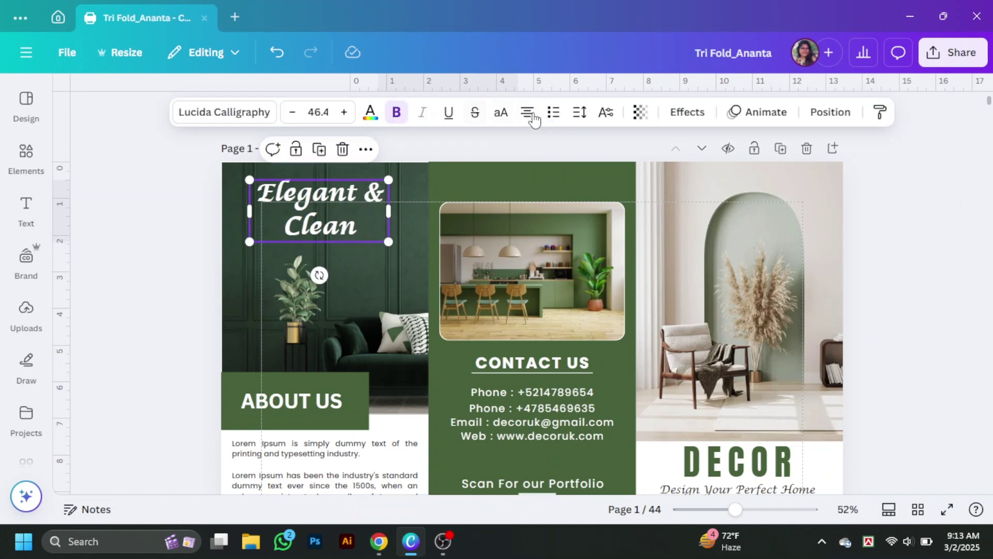
Step: Tighten the line spacing of the Elegant & Clean text and enclose the phrase in quotation marks
click(579, 112)
click(652, 224)
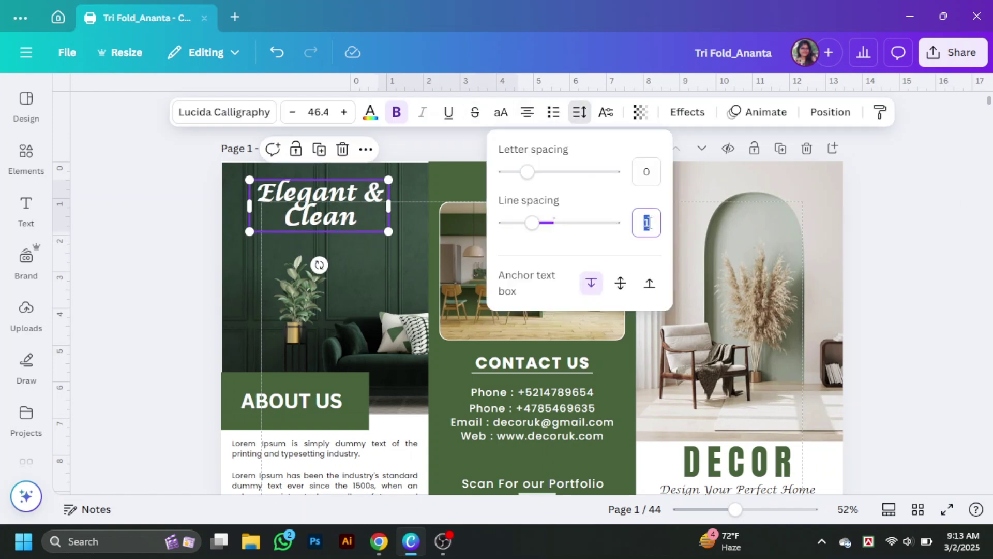
drag(265, 199, 277, 205)
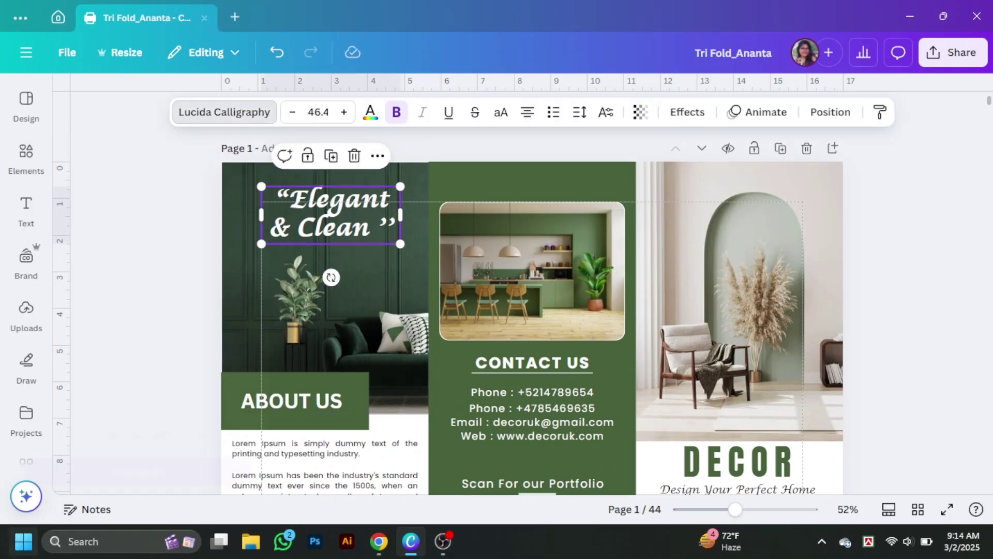
Step: Change the font of the quoted phrase on the sofa photo to DM Serif Display
click(224, 112)
click(129, 291)
scroll(143, 336, down, 5)
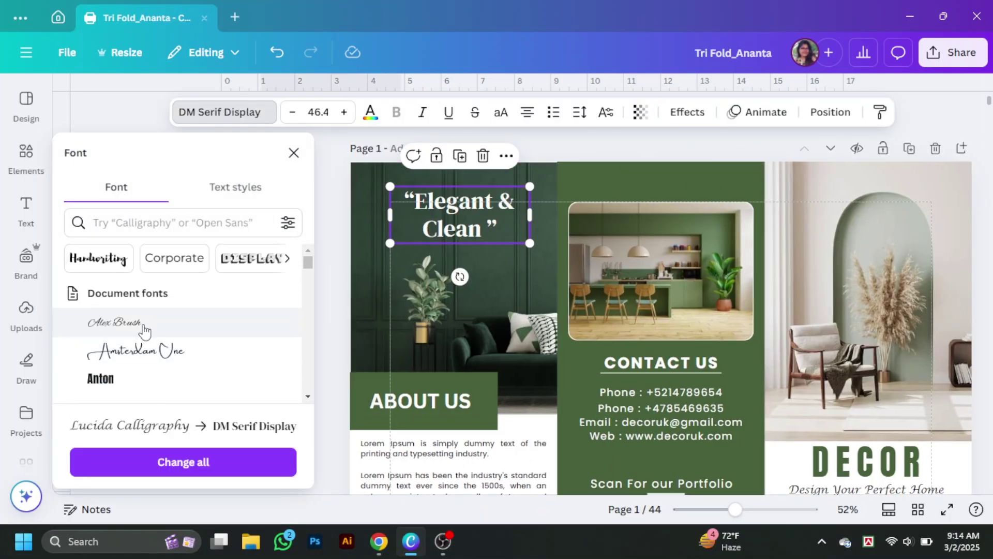
click(370, 210)
click(913, 439)
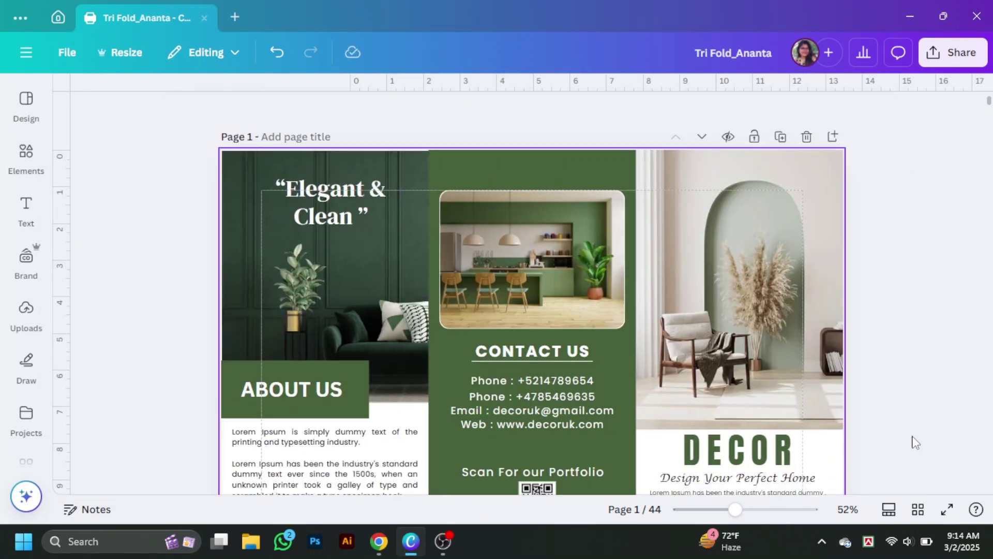
Step: Place a copy of the green bar and ABOUT US heading at the top of page 2's first panel and make the bar thinner
scroll(913, 317, down, 8)
scroll(913, 317, up, 4)
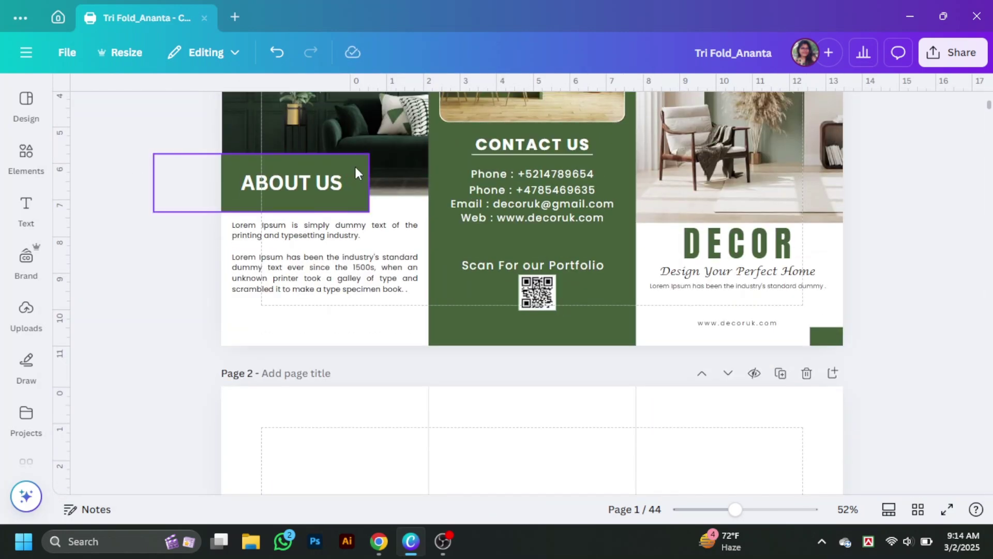
click(356, 173)
drag(363, 191, 363, 213)
scroll(363, 212, down, 4)
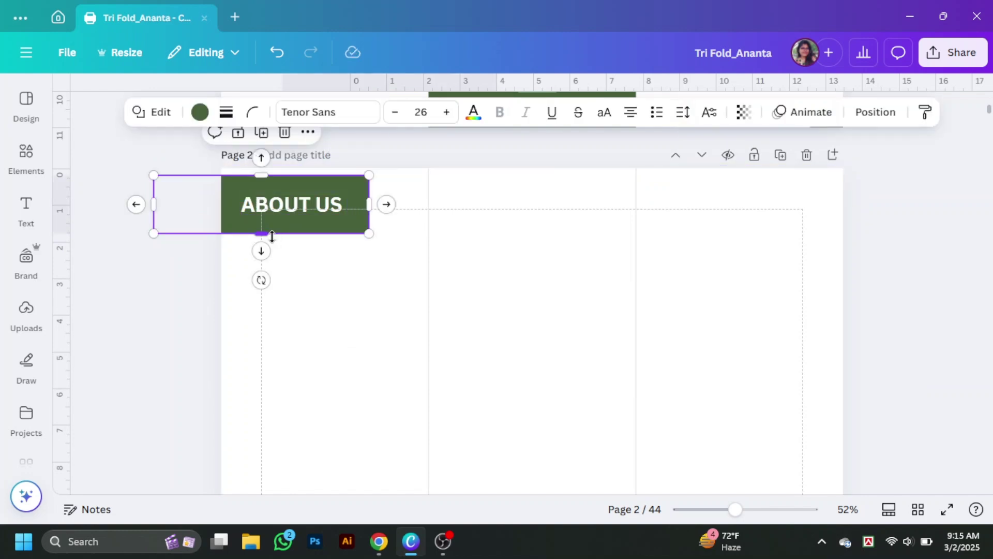
drag(272, 236, 272, 225)
Step: Change the page 2 heading to OUR PROJECTS in dark green, remove its bar, and left-align the text on one line
double_click(311, 205)
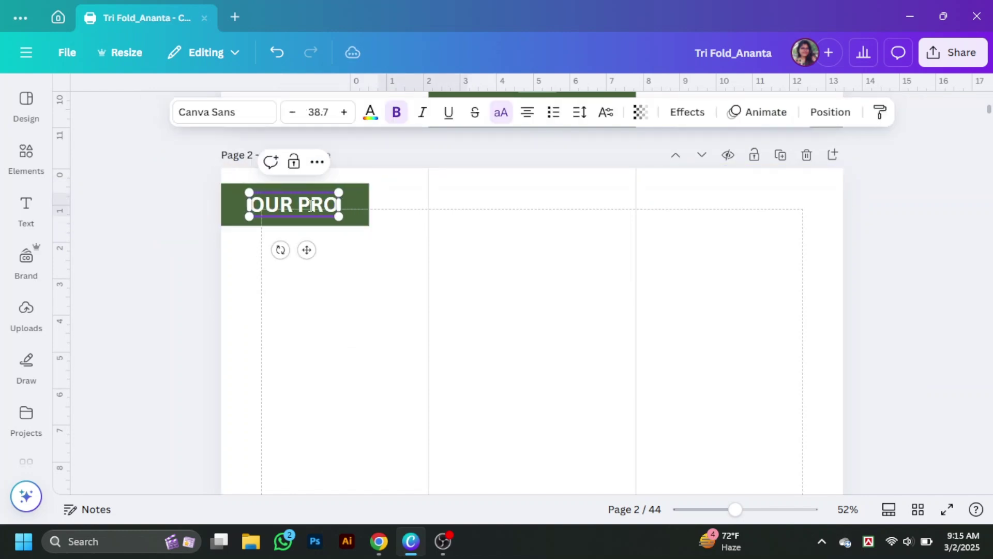
drag(336, 205, 312, 204)
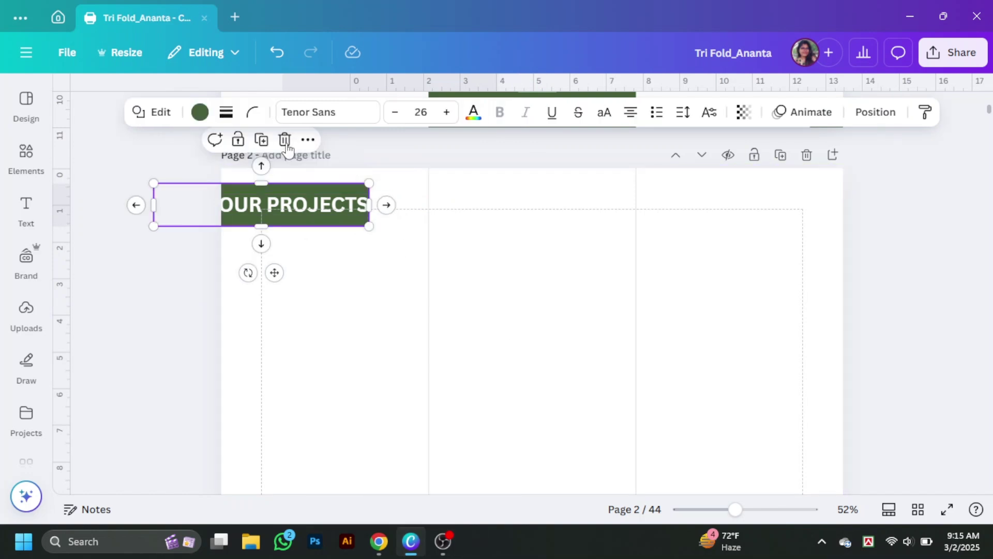
click(371, 112)
click(236, 456)
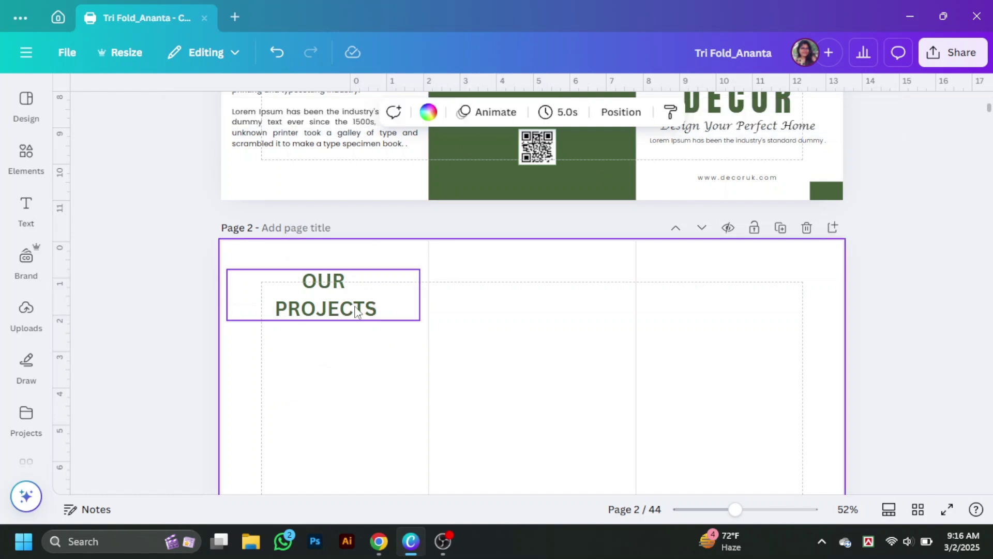
key(ctrl+shift+l)
key(BackSpace)
click(738, 304)
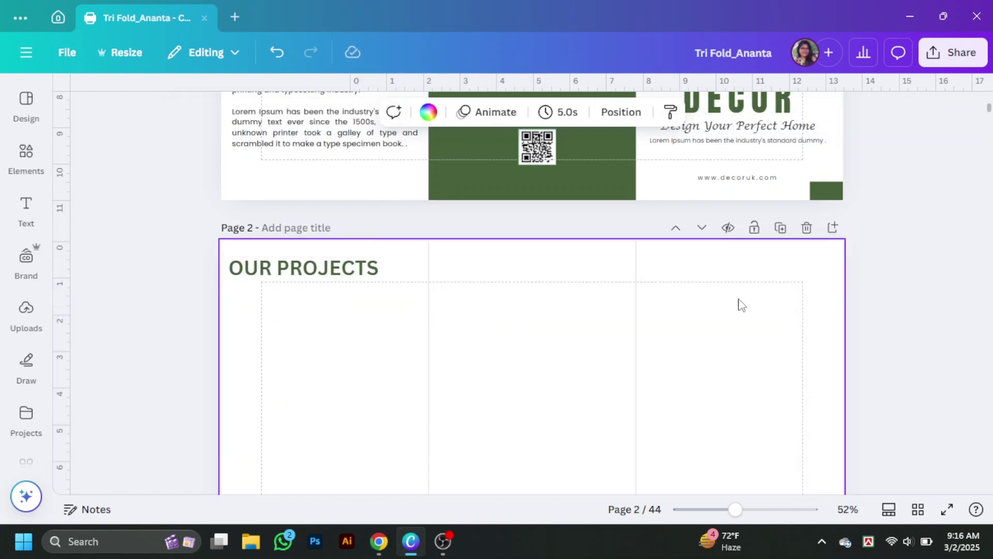
Step: Copy page 1's green corner rectangle behind the OUR PROJECTS heading and send it to the back
drag(826, 191, 398, 266)
click(200, 112)
right_click(455, 268)
mouse_move(565, 268)
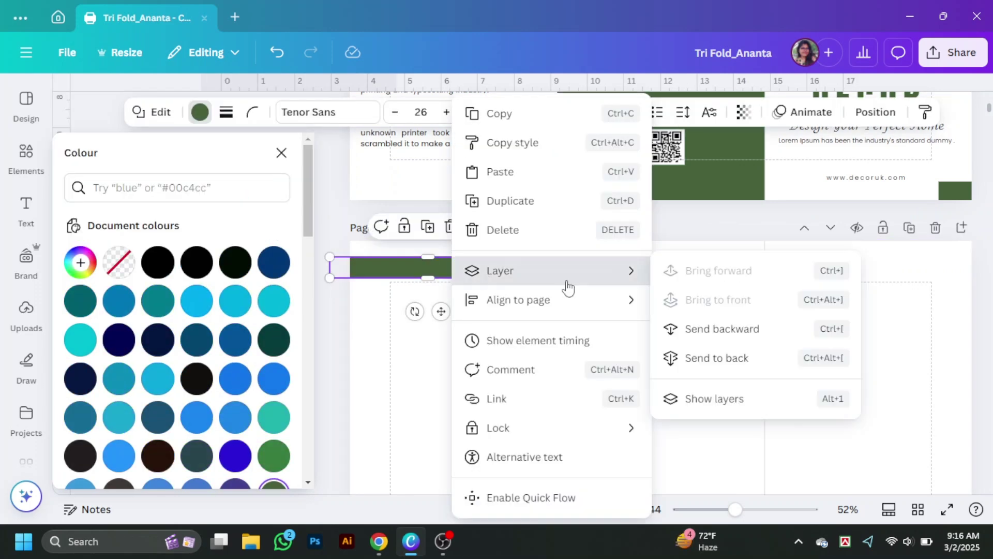
click(693, 357)
Step: Set the OUR PROJECTS heading's text colour to white
click(362, 268)
click(366, 111)
click(191, 317)
click(550, 377)
Step: Fit the OUR PROJECTS text box to its words and position the heading inside the green bar
click(219, 268)
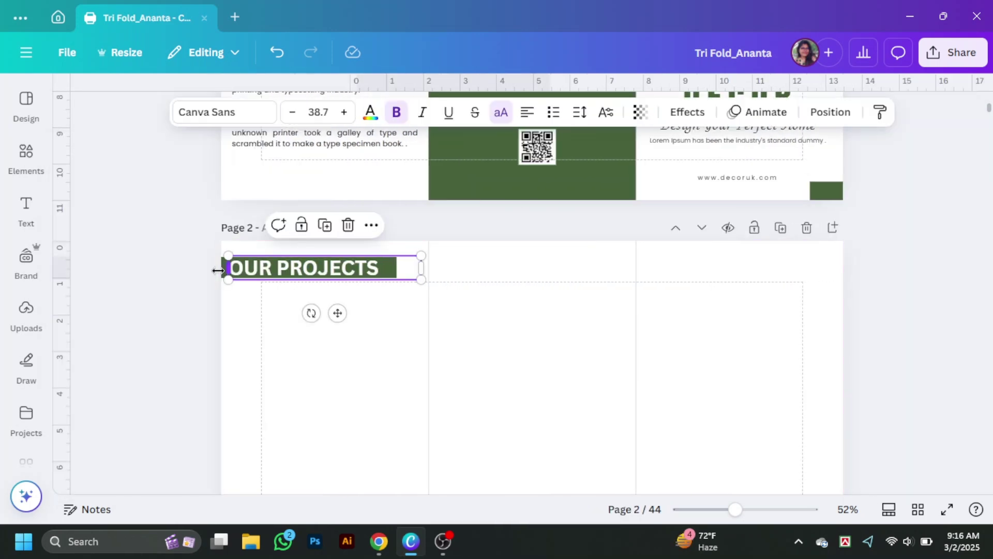
scroll(328, 171, up, 5)
scroll(71, 172, left, 3)
click(98, 179)
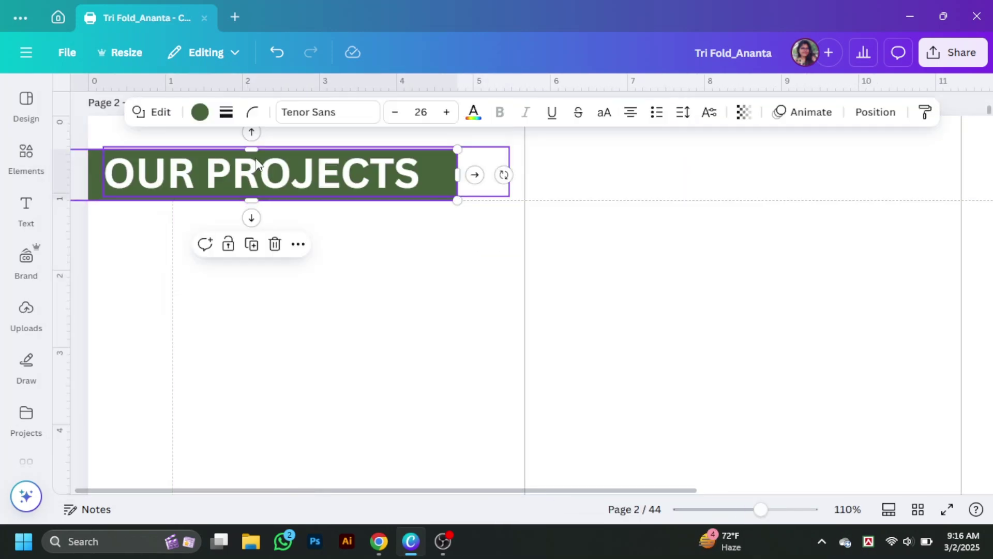
click(463, 288)
click(497, 172)
drag(525, 172, 455, 186)
click(605, 294)
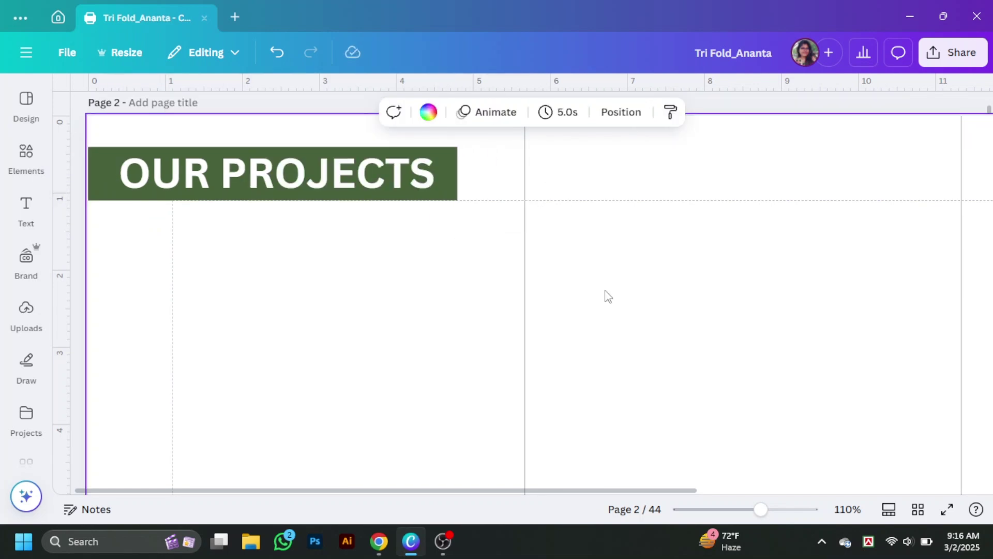
Step: Make the green bar behind OUR PROJECTS taller above and below the heading
scroll(732, 440, down, 5)
drag(196, 246, 401, 304)
click(454, 337)
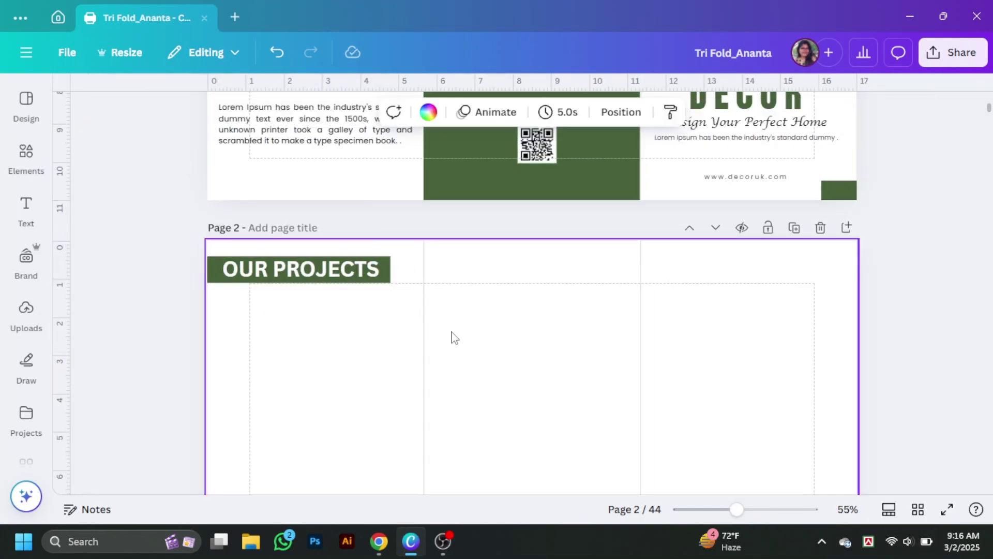
click(340, 282)
drag(290, 248, 290, 252)
click(576, 343)
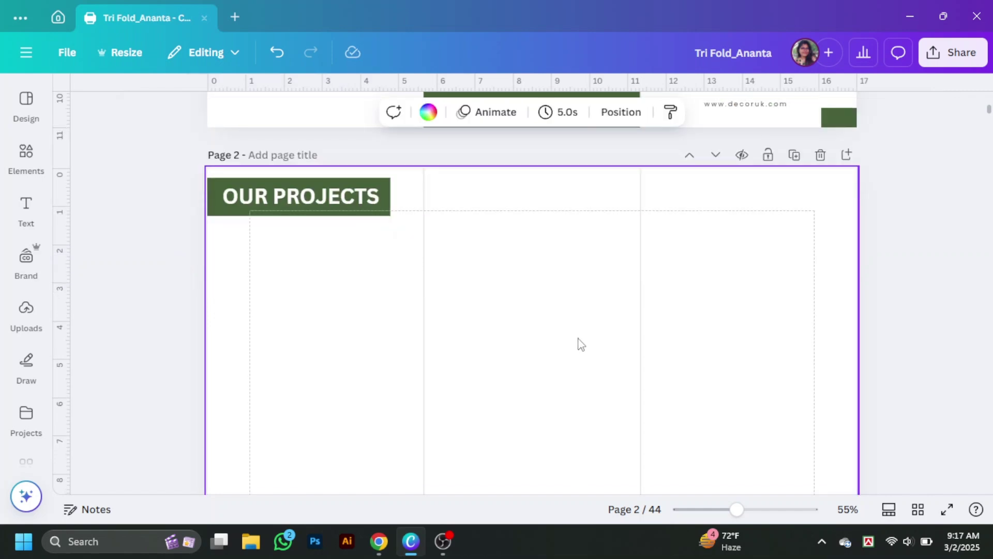
Step: Insert a square photo frame below the OUR PROJECTS bar and shrink it to fit page 2's first panel
click(26, 158)
click(26, 158)
scroll(626, 382, up, 3)
scroll(625, 381, down, 7)
click(22, 159)
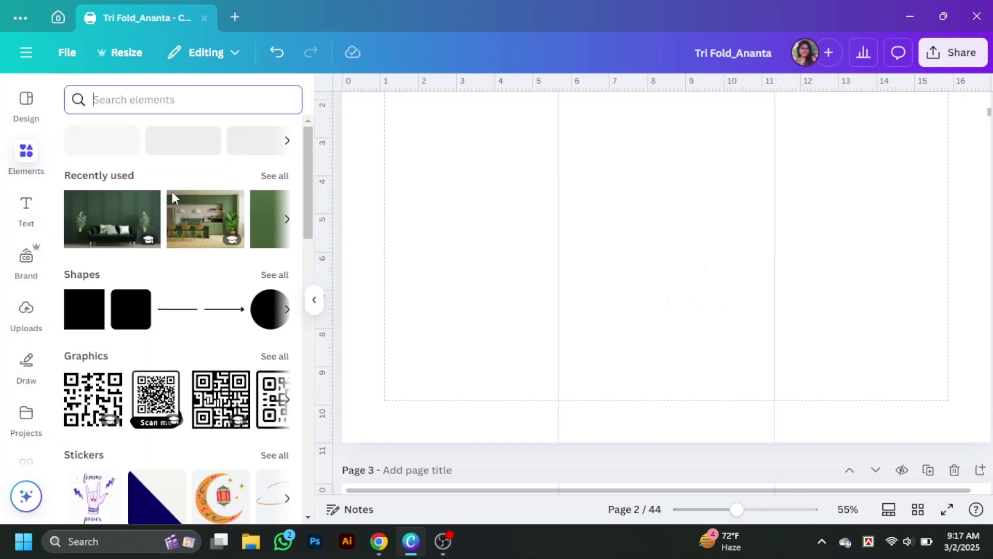
click(129, 218)
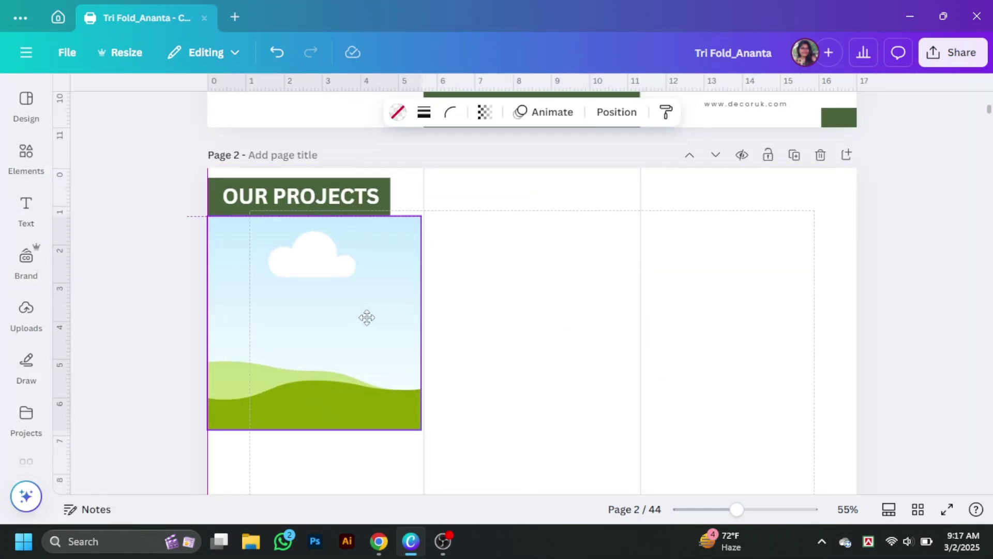
drag(367, 317, 374, 322)
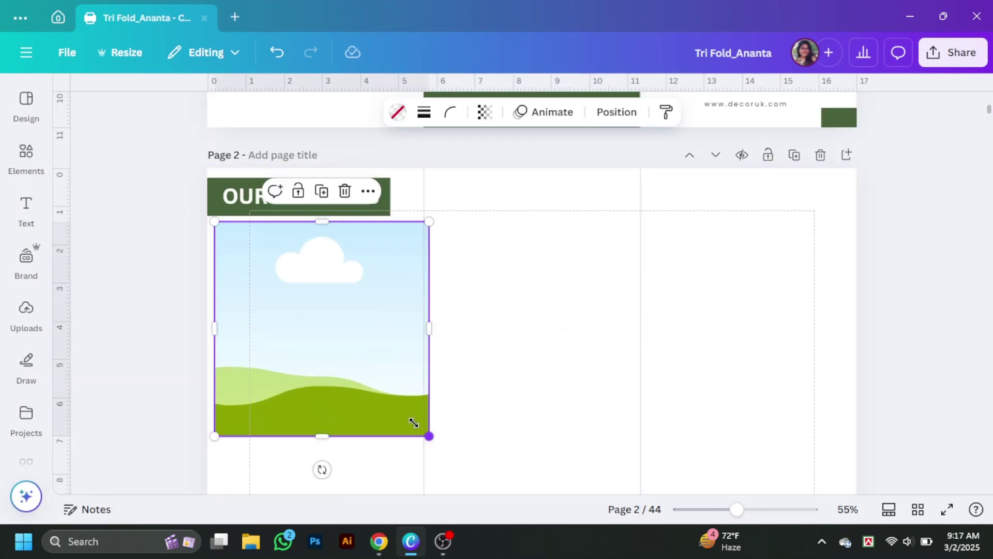
drag(428, 434, 427, 302)
Step: Widen the photo frame across page 2's first two panels and increase its height
click(548, 317)
scroll(548, 317, down, 2)
drag(336, 227, 365, 247)
drag(424, 230, 640, 257)
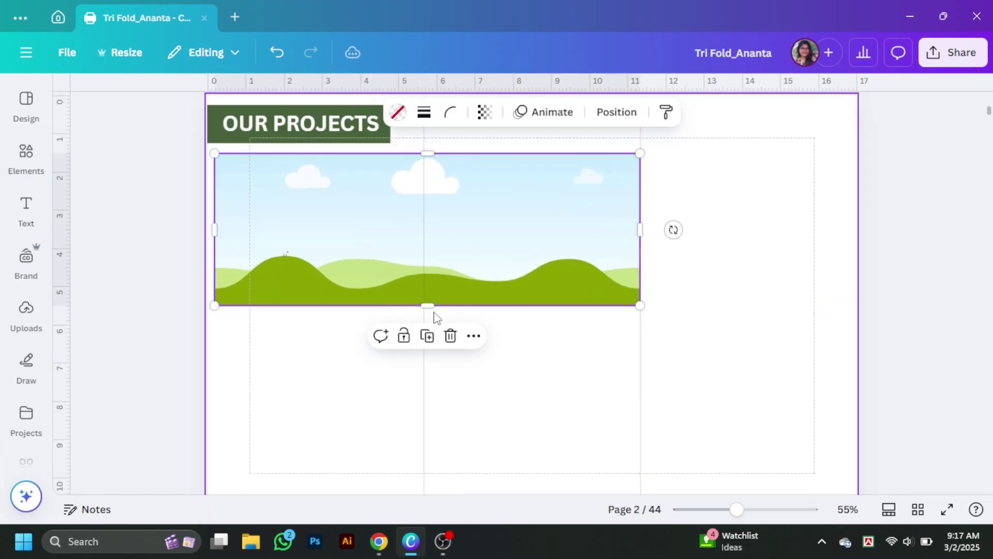
drag(427, 305, 427, 342)
key(Escape)
scroll(464, 333, up, 2)
Step: Narrow the photo frame to the first panel's width and move it to the page's top-left corner
click(464, 334)
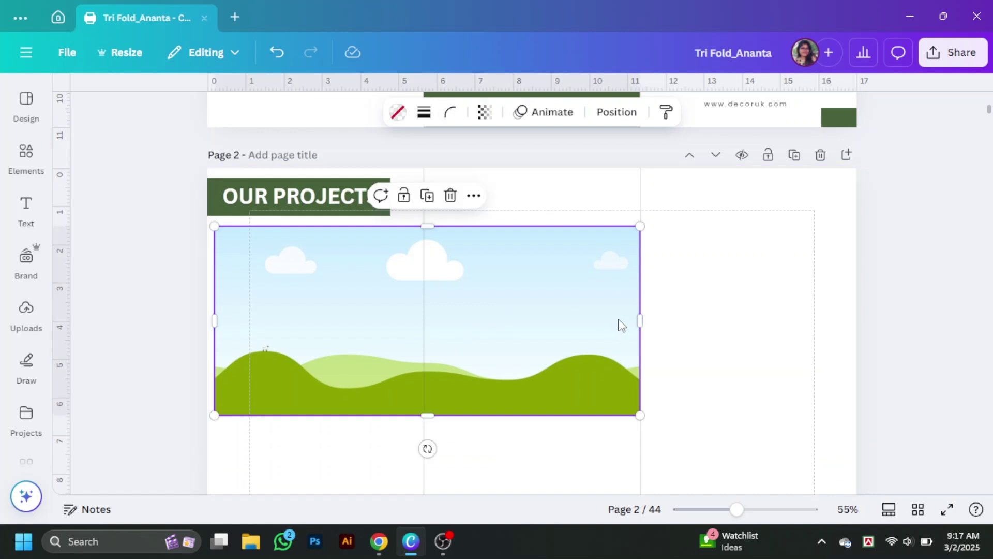
drag(639, 323, 421, 322)
drag(353, 315, 348, 257)
Step: Send the photo frame to the back behind the OUR PROJECTS bar and extend its lower edge farther down the panel
right_click(398, 258)
mouse_move(592, 306)
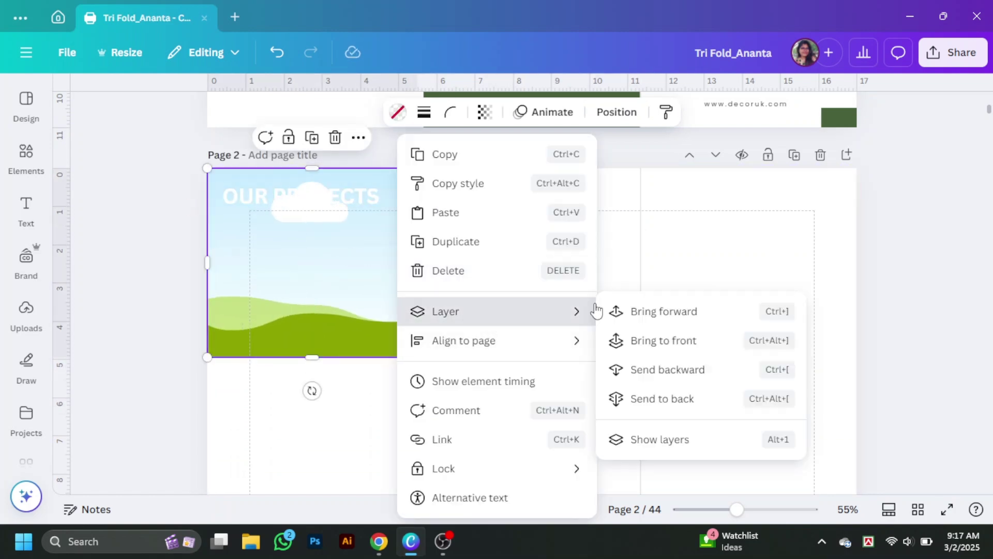
click(665, 396)
click(333, 317)
drag(314, 357, 313, 290)
Step: Search photos for "interior design" and fill the frame with the rattan chair and floor lamp photo
click(26, 160)
text(interior design)
key(Return)
click(275, 210)
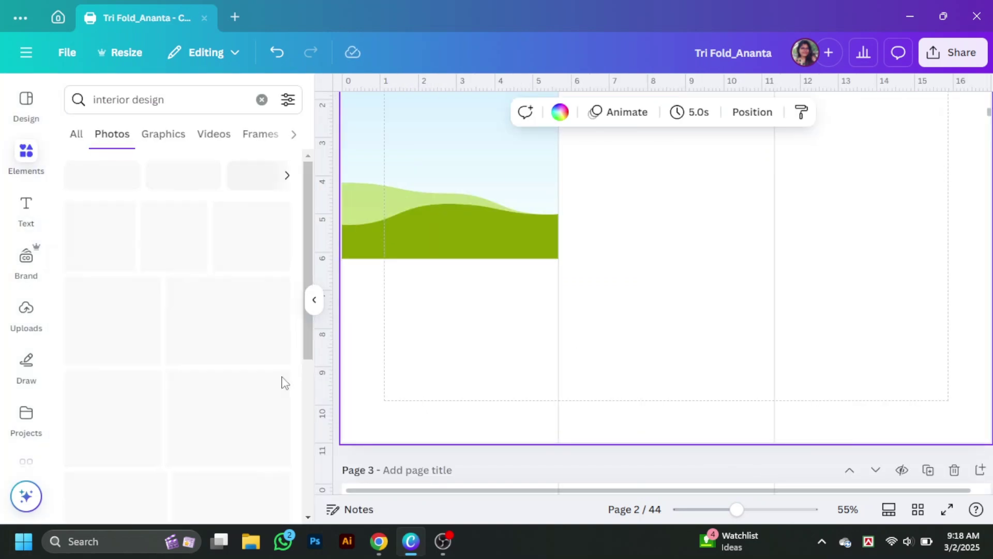
drag(243, 419, 450, 207)
scroll(650, 382, up, 4)
click(423, 269)
click(314, 300)
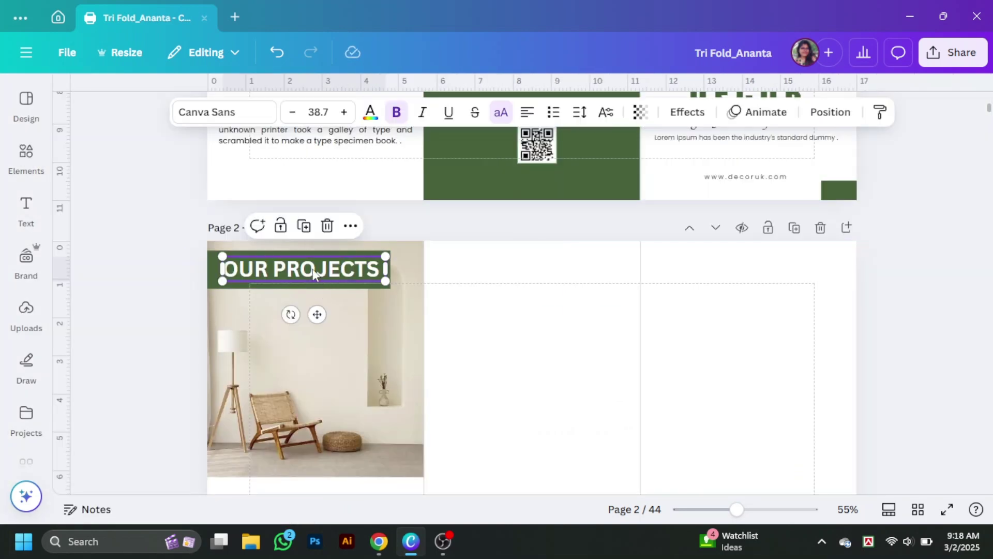
Step: Move the OUR PROJECTS heading and its green bar slightly lower over the chair photo
click(308, 276)
click(308, 274)
click(211, 269)
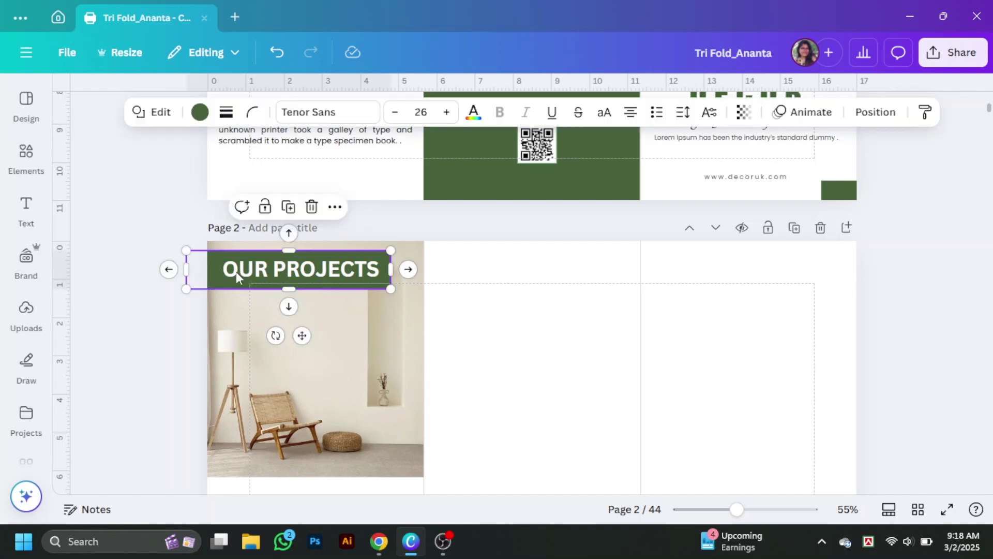
drag(324, 275, 324, 288)
click(915, 350)
Step: Place a full-height green rectangle over page 2's middle panel, aligned with the fold lines
scroll(916, 351, down, 3)
scroll(358, 228, down, 3)
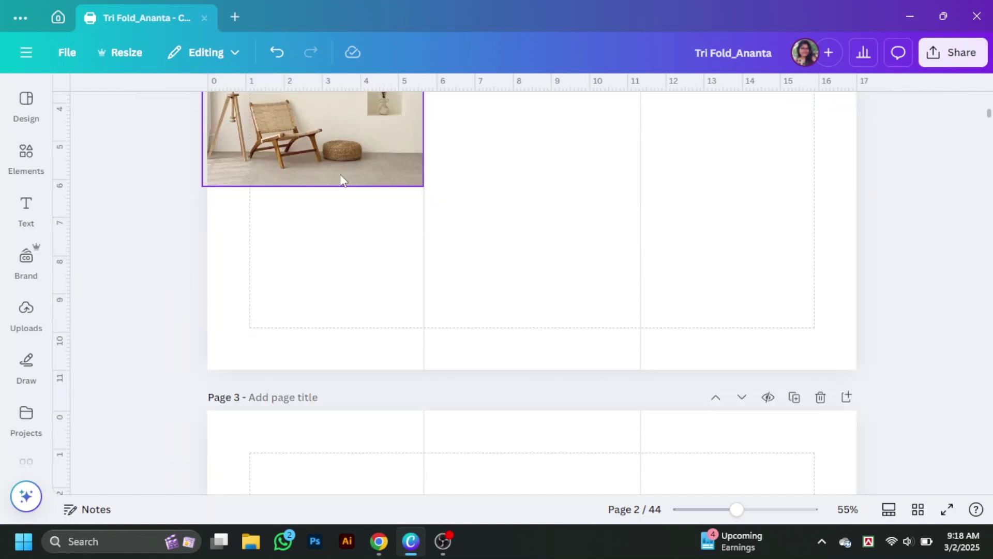
scroll(386, 244, up, 1)
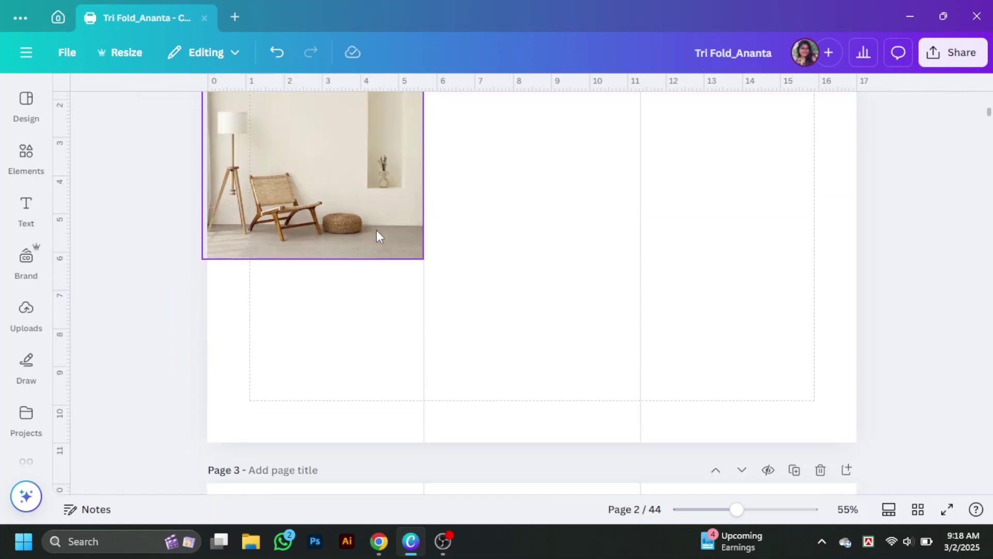
scroll(509, 228, up, 5)
drag(519, 200, 513, 353)
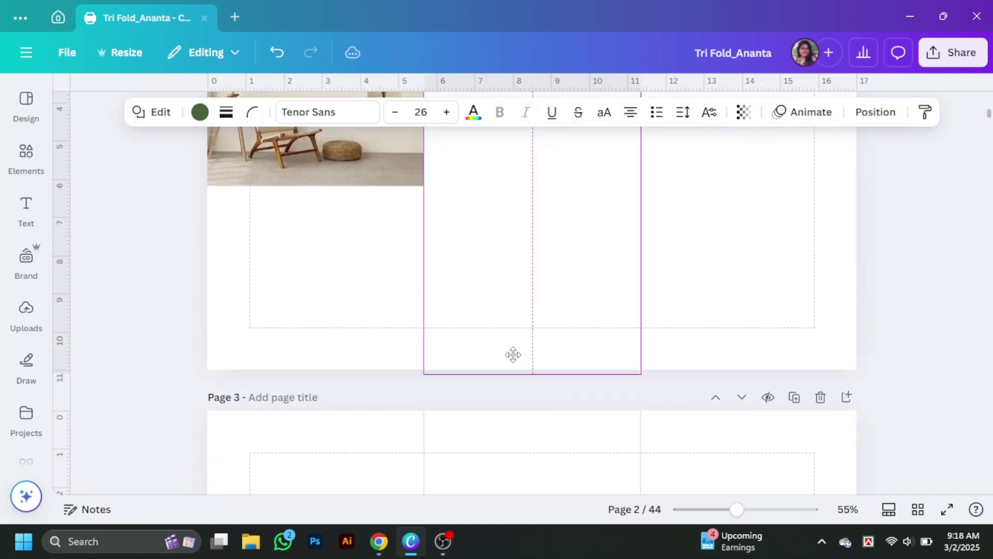
click(748, 333)
Step: Adjust the green rectangle to match the upper and lower edges of page 2
scroll(748, 333, up, 4)
click(531, 310)
drag(531, 170, 530, 167)
scroll(467, 404, down, 3)
click(595, 411)
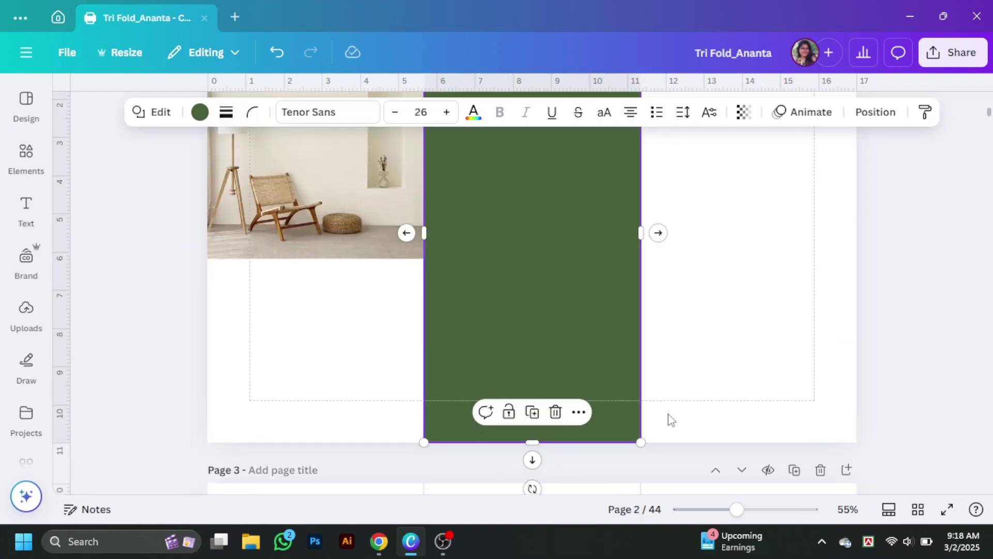
click(654, 268)
Step: Duplicate the chair photo onto the green middle panel and scale the copy down
scroll(753, 317, up, 3)
scroll(752, 317, down, 2)
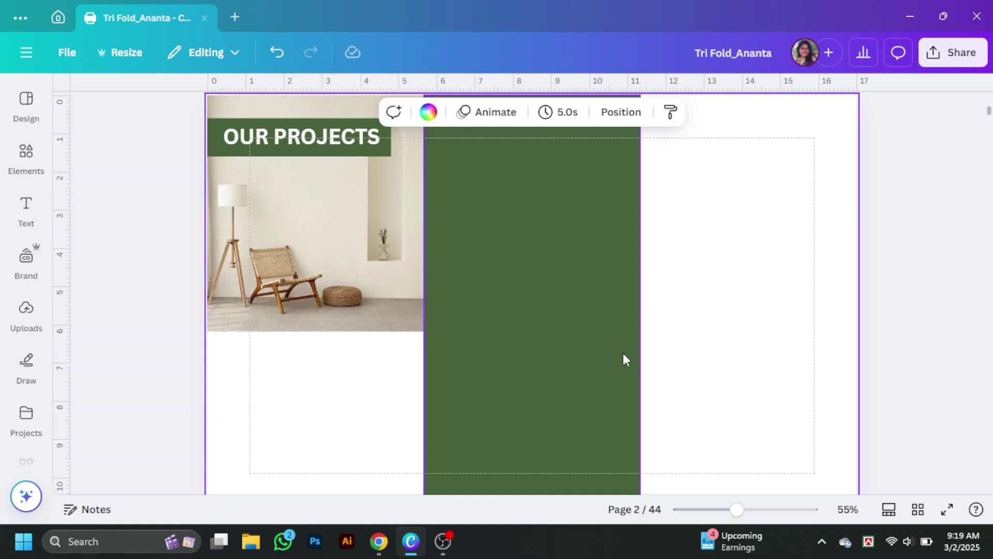
key(ctrl+d)
right_click(417, 248)
key(Escape)
scroll(540, 305, up, 3)
drag(540, 306, 611, 368)
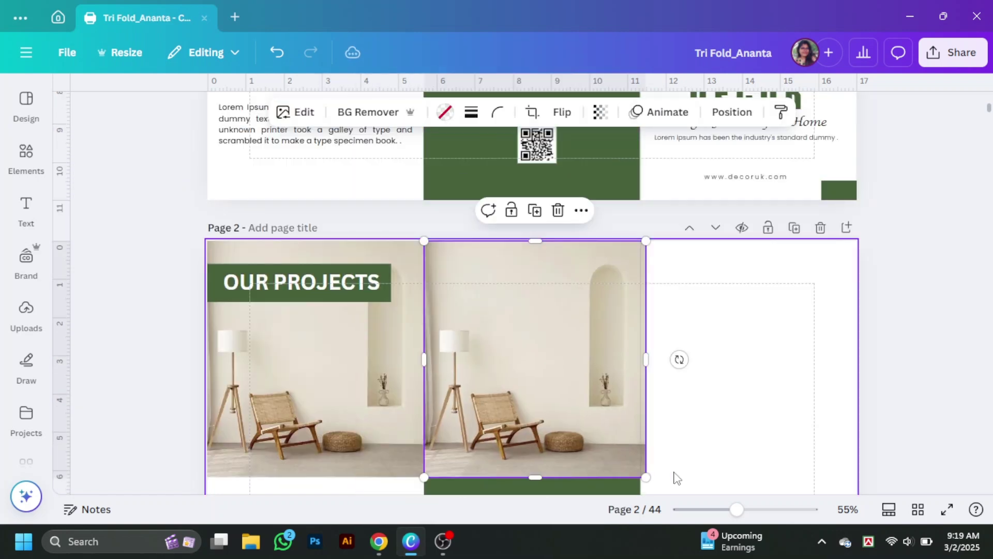
drag(648, 480, 536, 359)
Step: Place a smaller chair photo against the green middle panel's upper and right edges, with a duplicate lower in the panel
drag(535, 300, 600, 432)
key(ctrl+d)
scroll(590, 283, down, 4)
drag(591, 284, 621, 408)
scroll(553, 300, up, 4)
click(554, 300)
drag(544, 361, 563, 361)
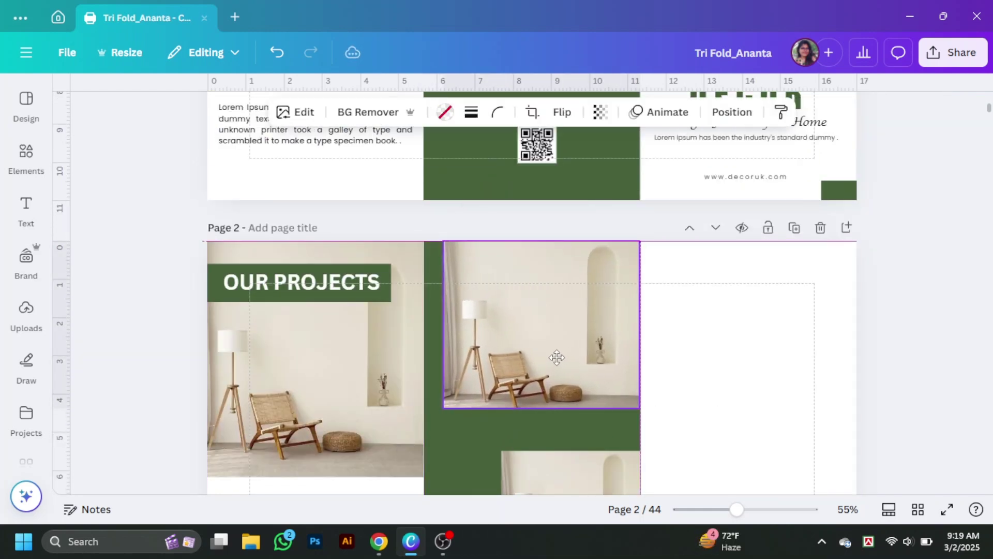
Step: Move the lower chair photo against the left edge of the green middle panel, leaving a green margin below it
scroll(498, 344, down, 4)
click(505, 343)
drag(498, 344, 448, 397)
scroll(840, 424, up, 5)
click(841, 424)
Step: Replace the middle panel's upper chair photo with the blue sofa living room and the lower one with the dark-walled bedroom
click(26, 158)
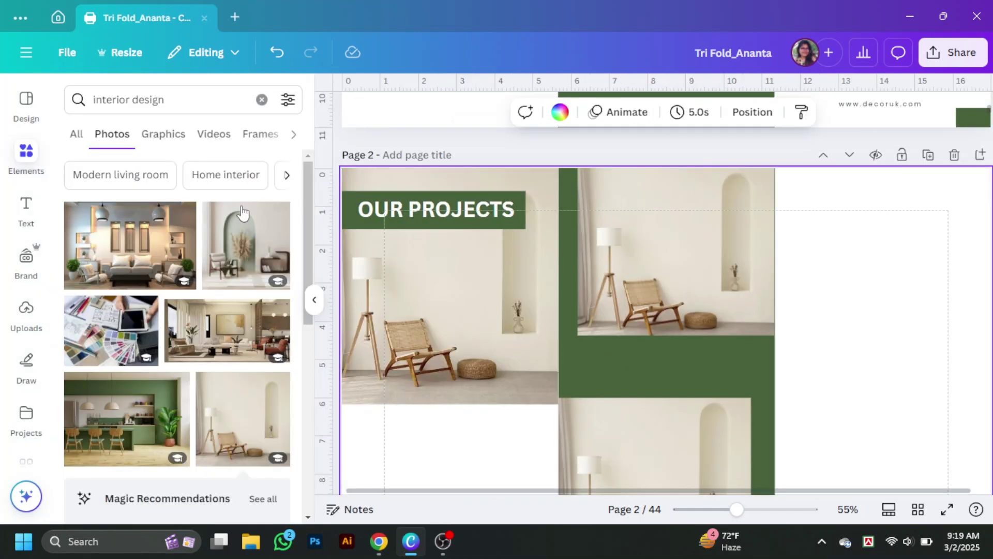
scroll(244, 358, down, 5)
drag(244, 358, 716, 301)
scroll(716, 301, down, 4)
scroll(202, 381, down, 5)
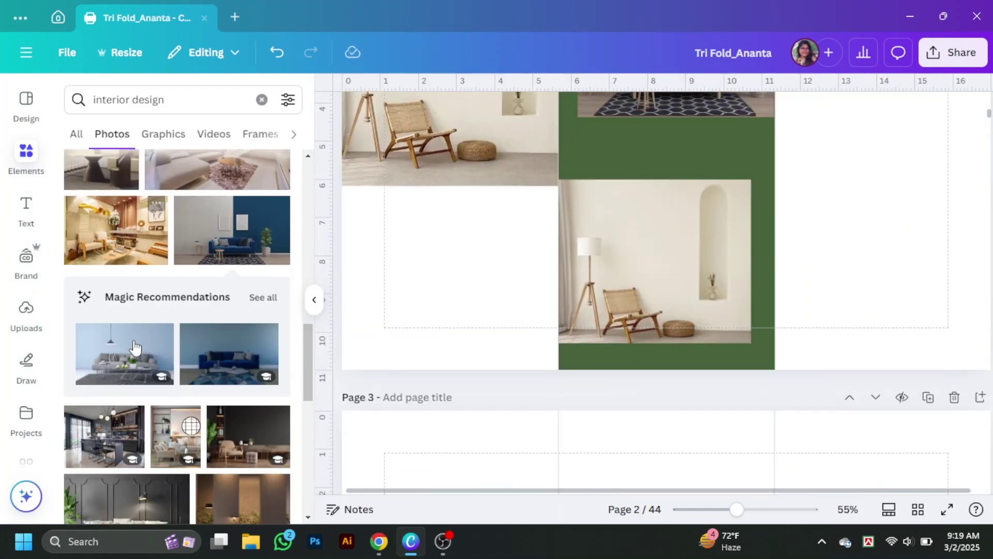
scroll(201, 381, down, 5)
drag(222, 362, 654, 261)
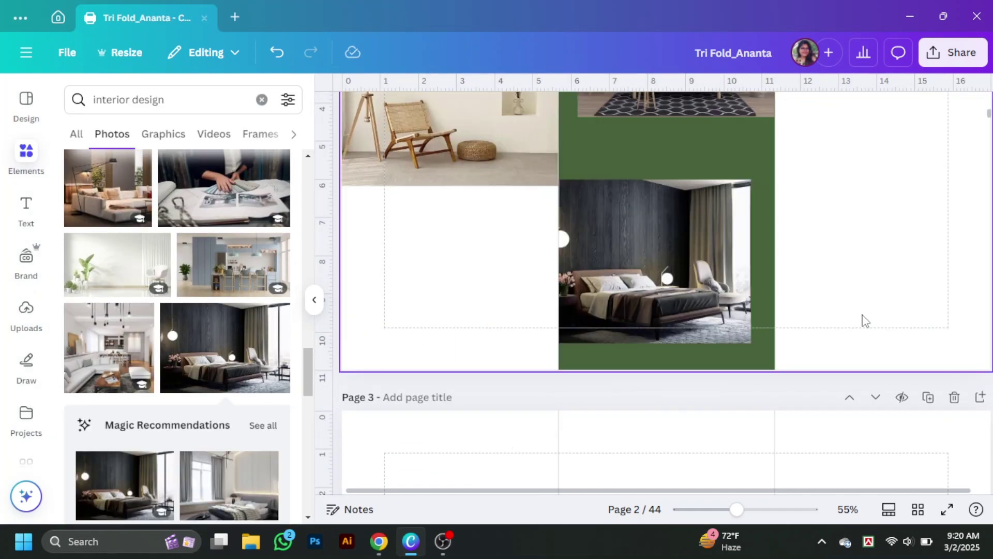
Step: Place a black copy of the OUR PROJECTS heading below the chair photo and change its text to EASTURN PROJECT
scroll(849, 353, up, 2)
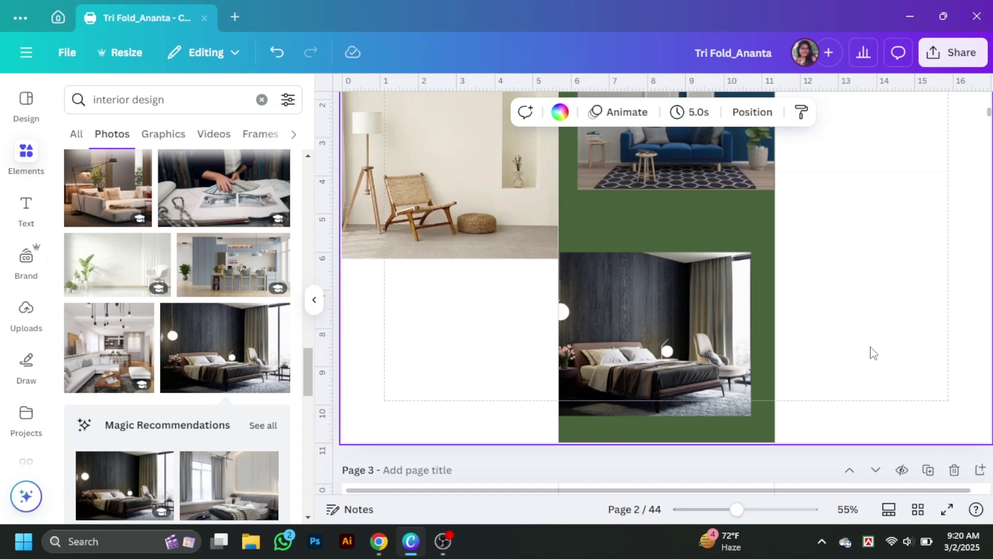
scroll(873, 353, up, 3)
drag(299, 157, 300, 388)
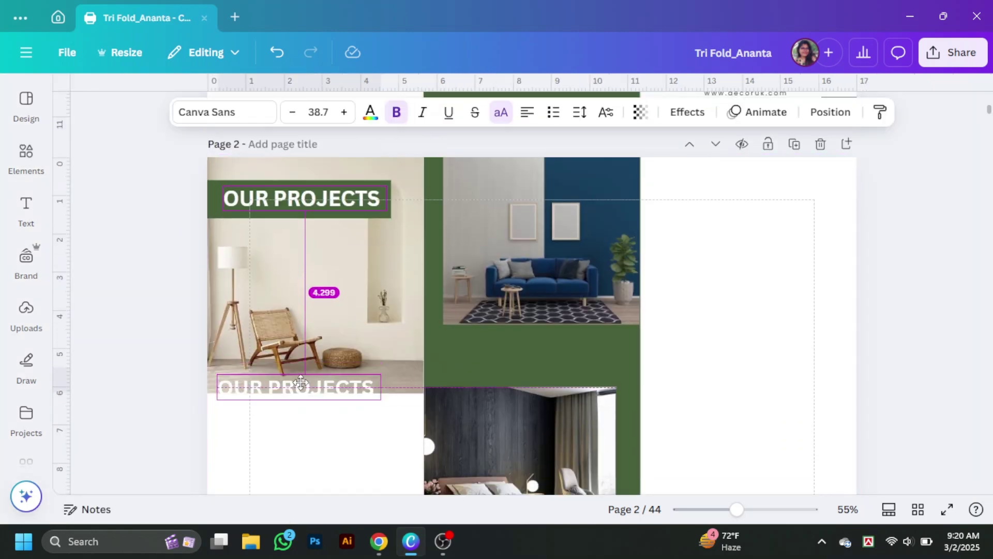
scroll(352, 316, down, 2)
click(348, 111)
click(119, 263)
double_click(372, 279)
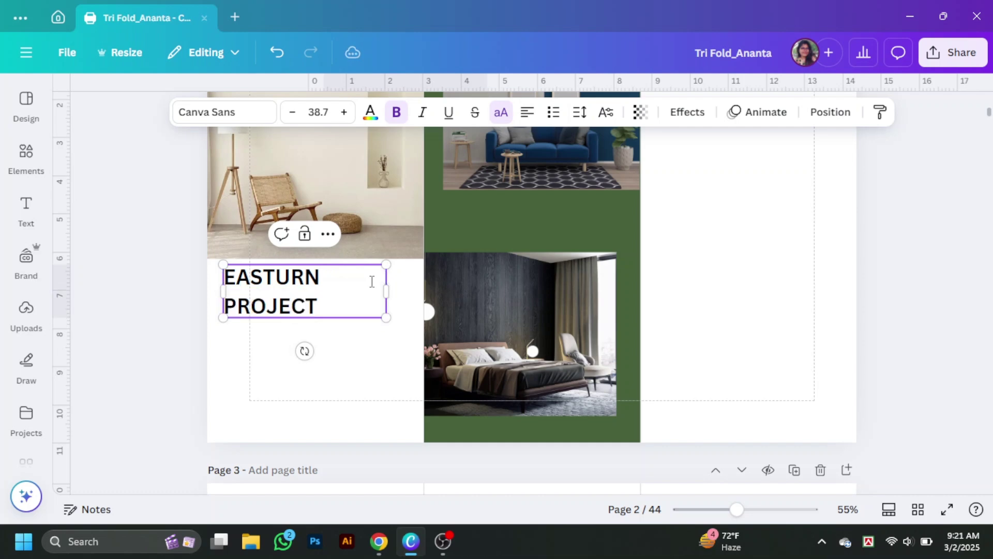
Step: Scale the EASTURN PROJECT heading down to fit one line and turn off its all-uppercase formatting
drag(386, 317, 355, 282)
click(501, 112)
click(260, 303)
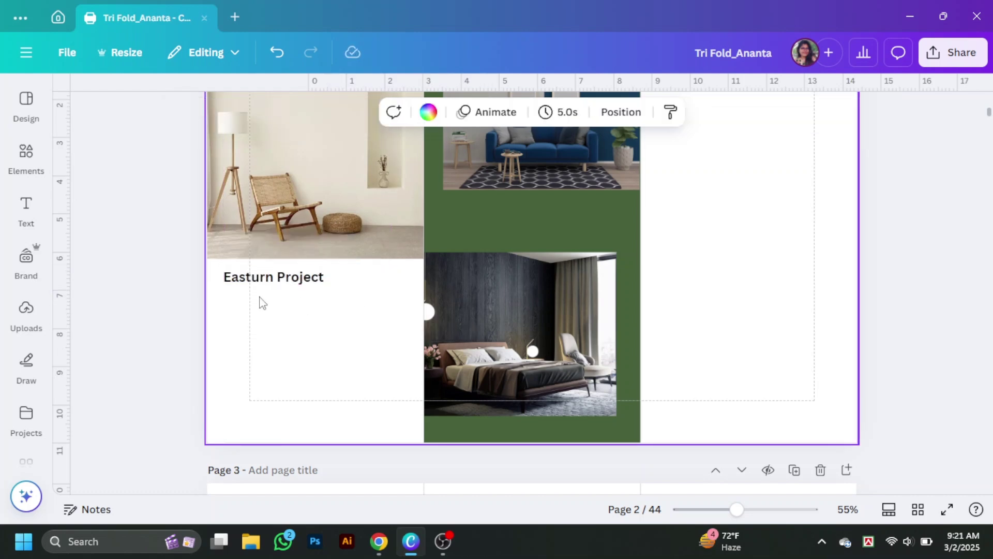
Step: Set the Easturn Project heading in Tenor Sans and enlarge it to size 32
click(260, 279)
click(224, 112)
scroll(141, 358, down, 6)
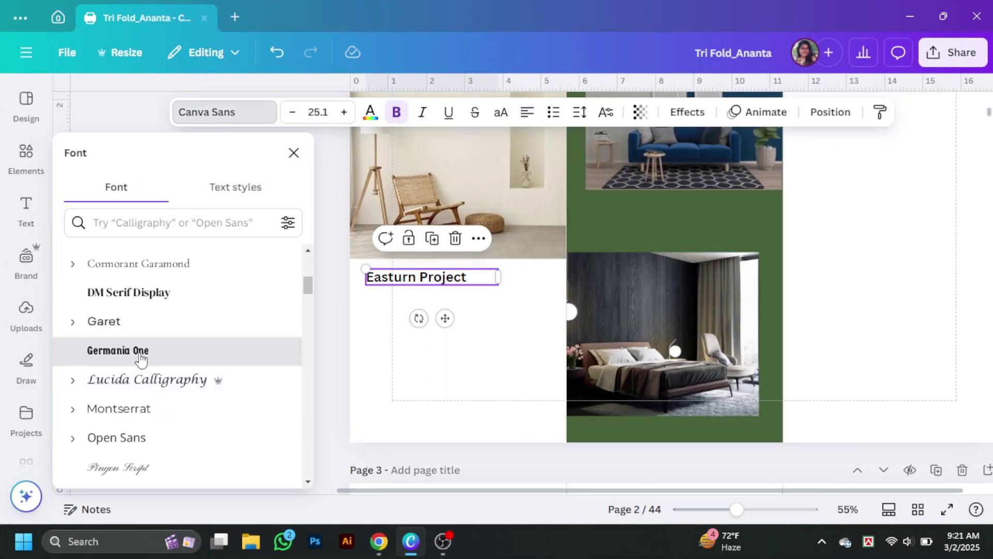
click(140, 350)
scroll(145, 331, down, 2)
click(147, 305)
scroll(145, 321, down, 2)
click(124, 364)
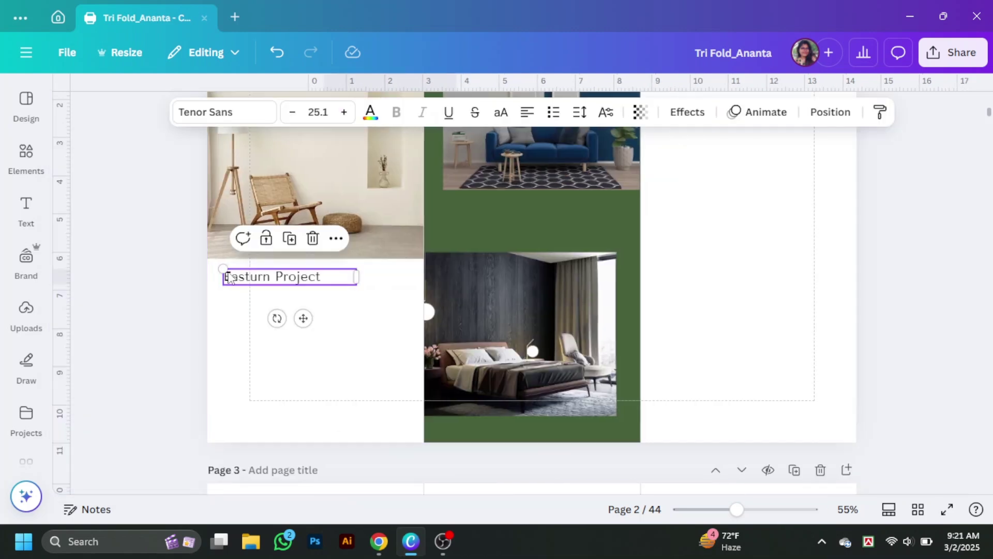
drag(357, 284, 368, 284)
scroll(302, 300, up, 3)
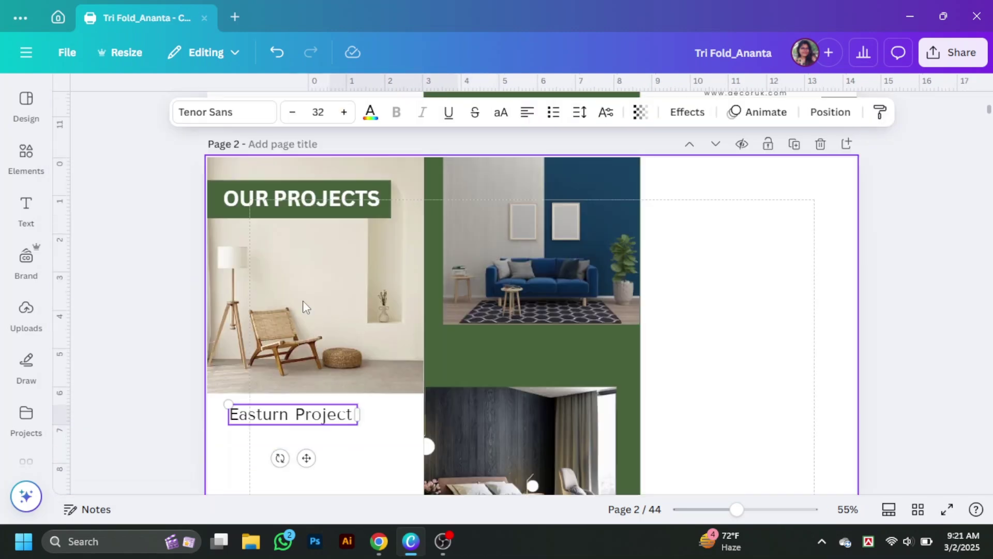
Step: Paste the Lorem Ipsum text below the Easturn Project heading and delete its longer first paragraph
scroll(302, 307, down, 3)
key(ctrl+d)
drag(305, 290, 307, 313)
key(super+v)
key(Return)
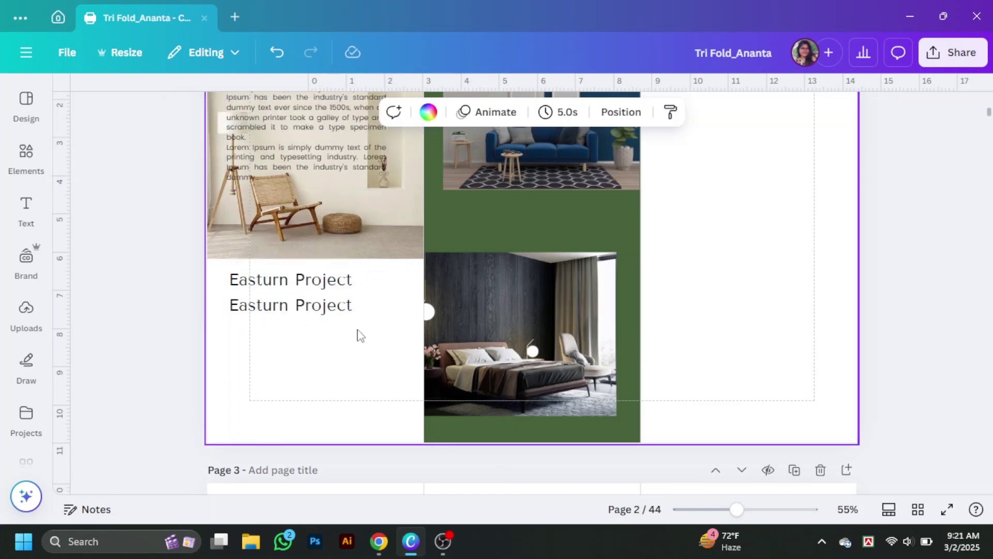
double_click(253, 362)
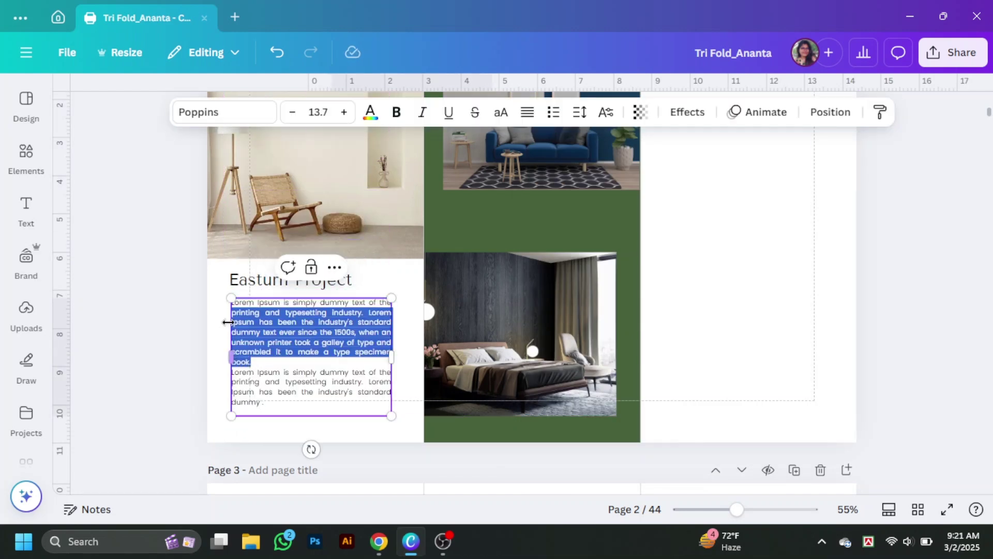
key(BackSpace)
click(264, 352)
Step: Enlarge the Easturn Project heading and line it up on the left with the paragraph directly beneath it
click(280, 280)
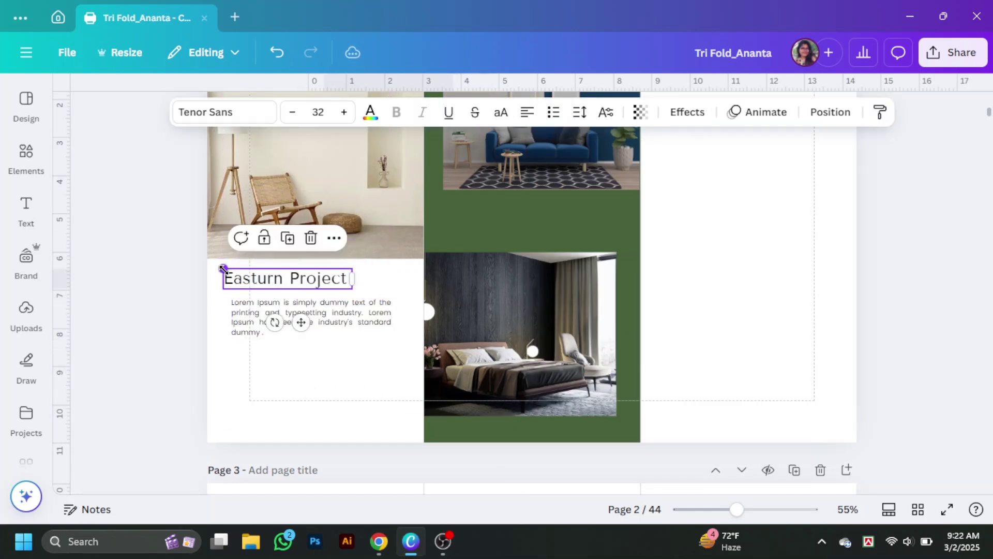
drag(331, 323, 323, 315)
click(371, 424)
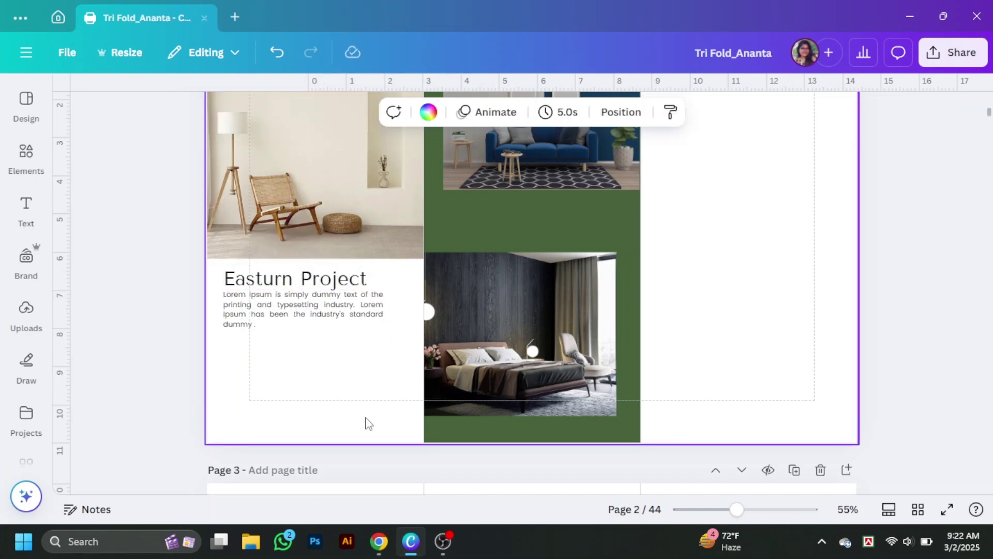
Step: Place a copy of the OUR PROJECTS heading and its green bar atop page 2's right panel, reading OUR TEAM
scroll(334, 383, up, 1)
scroll(289, 352, up, 2)
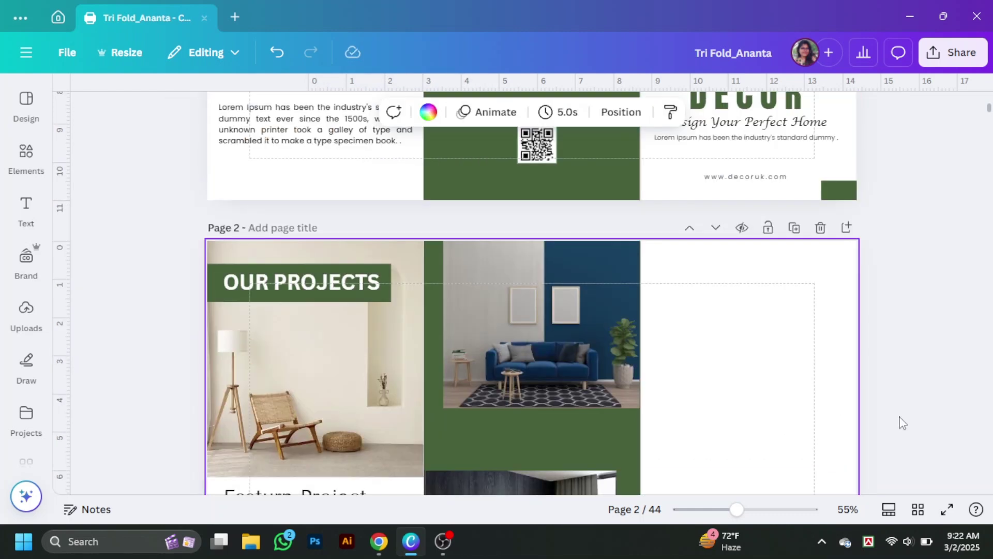
scroll(344, 203, down, 1)
key(ctrl+z)
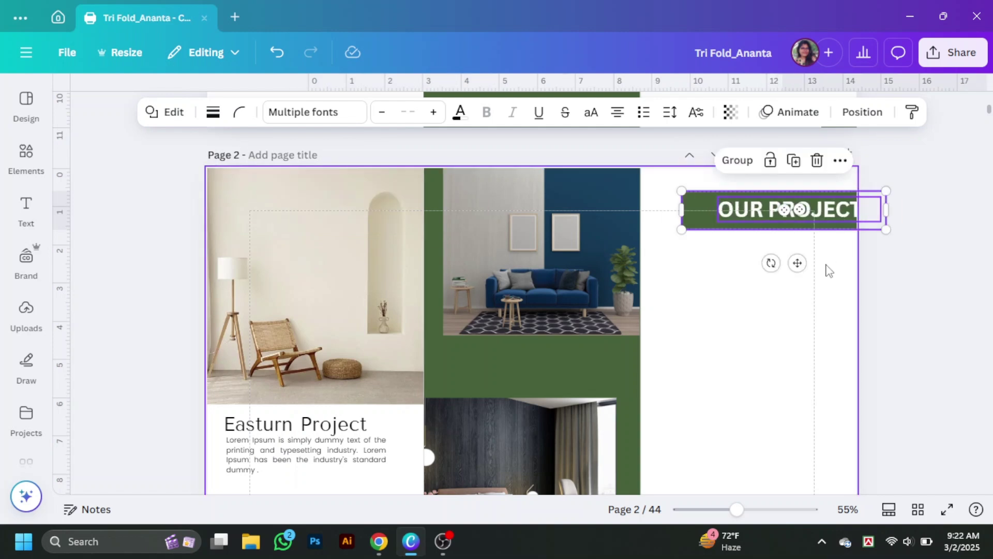
key(ctrl+z)
key(ctrl+y)
click(246, 216)
drag(247, 216, 724, 217)
double_click(791, 216)
text(OUR TEAM)
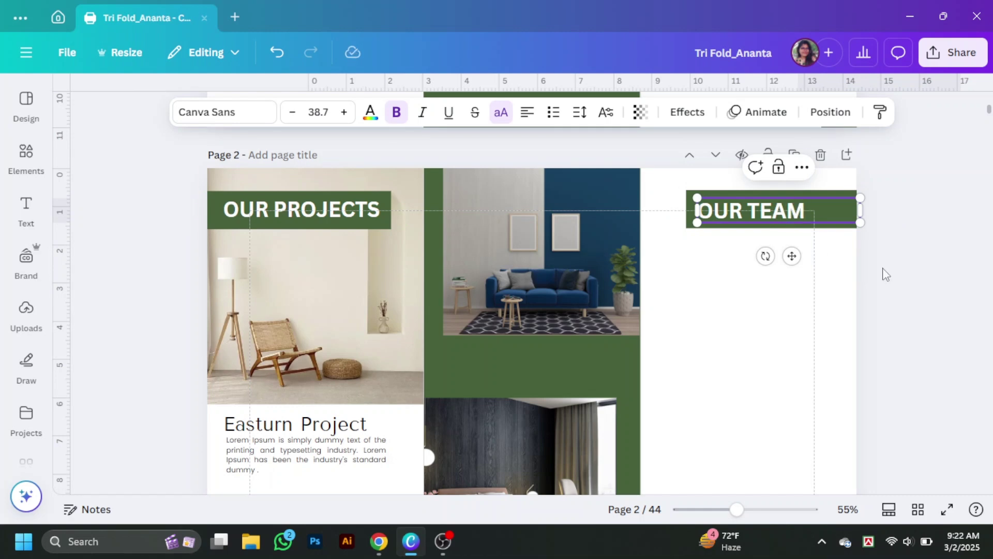
click(911, 276)
Step: Move the OUR TEAM heading slightly higher and the OUR PROJECTS heading with its bar down to the chair photo's lower edge
scroll(930, 278, down, 2)
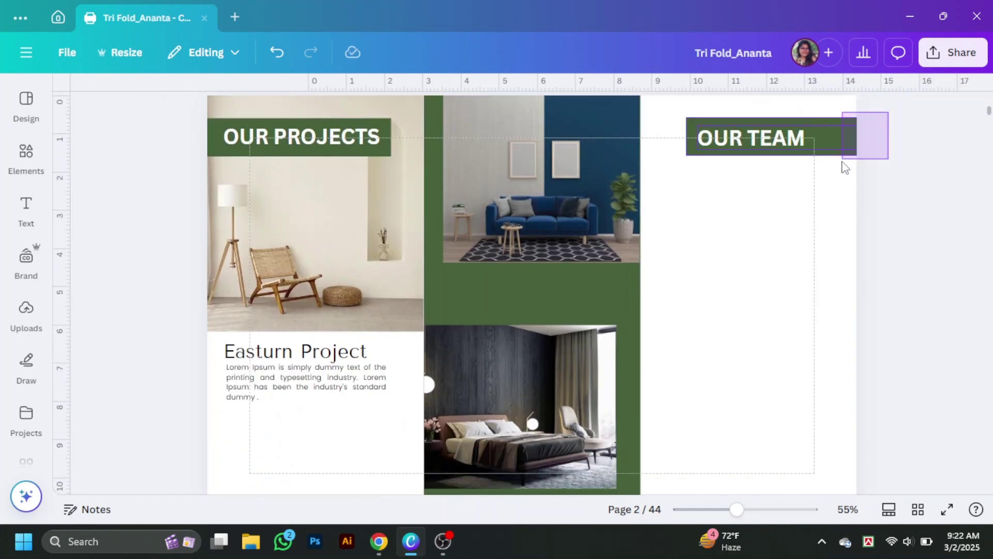
drag(845, 167, 834, 211)
scroll(834, 211, up, 2)
click(140, 249)
drag(300, 210, 305, 403)
Step: Move the Easturn Project heading and its paragraph slightly lower, clear of the OUR PROJECTS bar
scroll(305, 403, down, 4)
click(244, 289)
drag(245, 287, 245, 302)
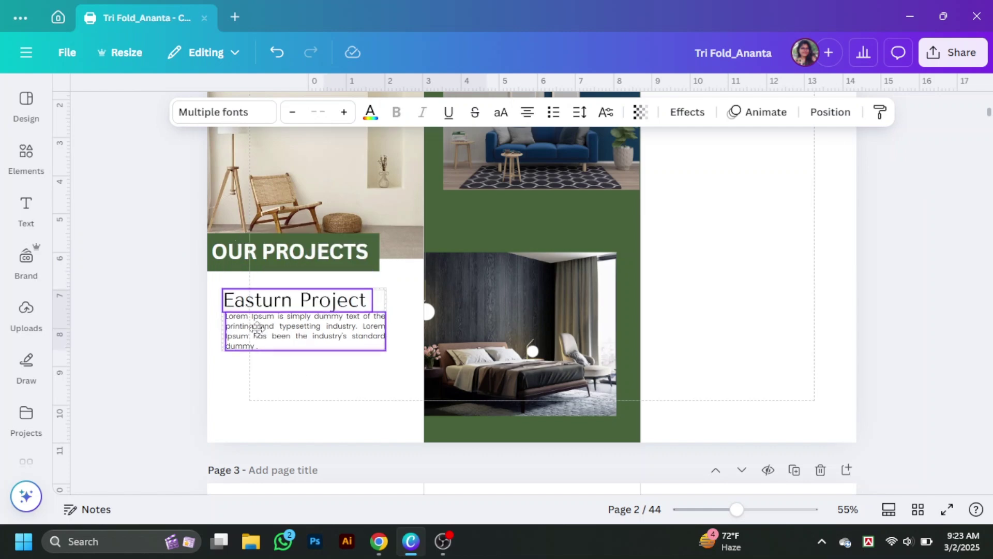
click(262, 327)
Step: Change the OUR TEAM and OUR PROJECTS headings to the Tenor Sans font
scroll(814, 253, up, 4)
click(815, 253)
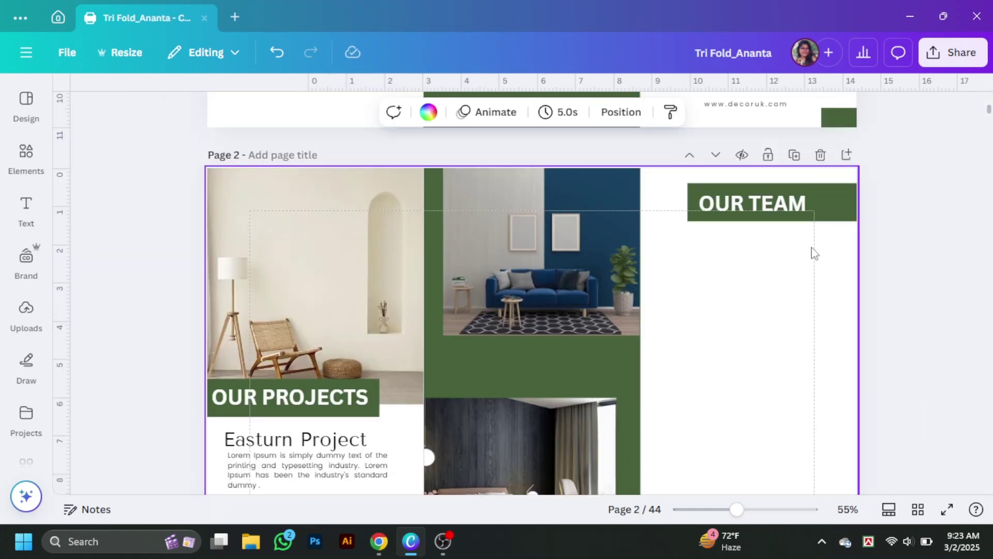
click(822, 212)
click(222, 112)
click(116, 362)
click(237, 462)
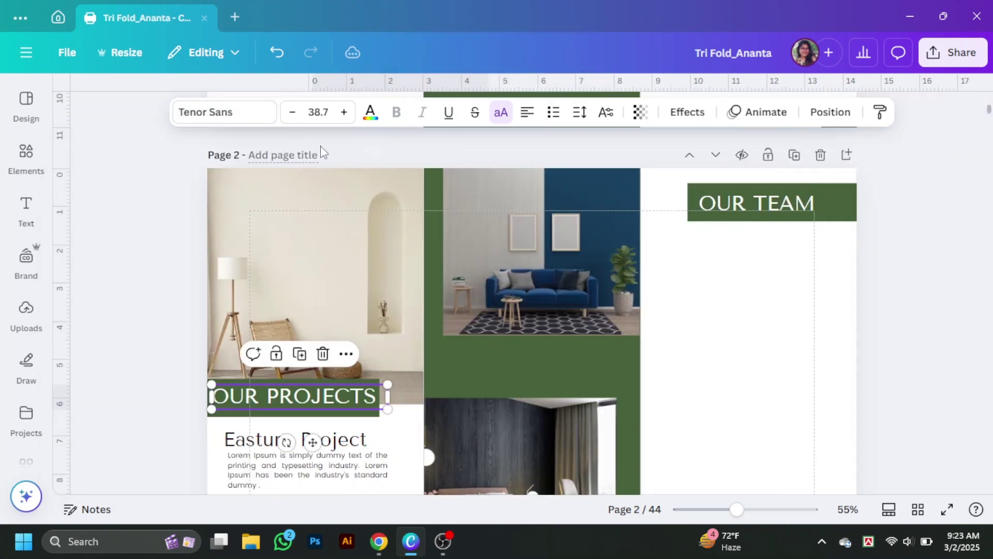
Step: Set the OUR PROJECTS heading to size 35 and center it within its green bar
click(330, 111)
text(35)
click(310, 400)
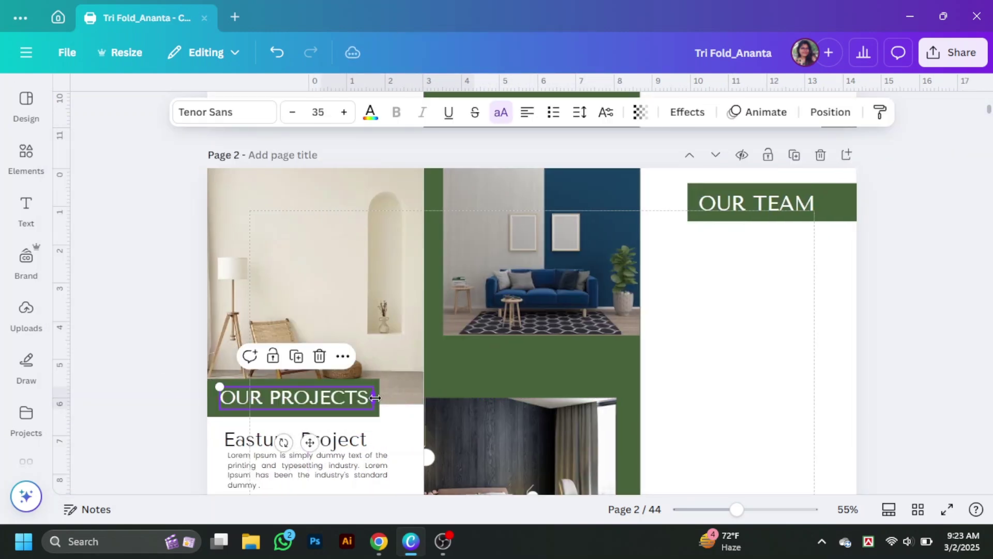
Step: Search the elements for "frame" and insert the square photo frame on page 2
click(782, 335)
click(26, 158)
click(262, 100)
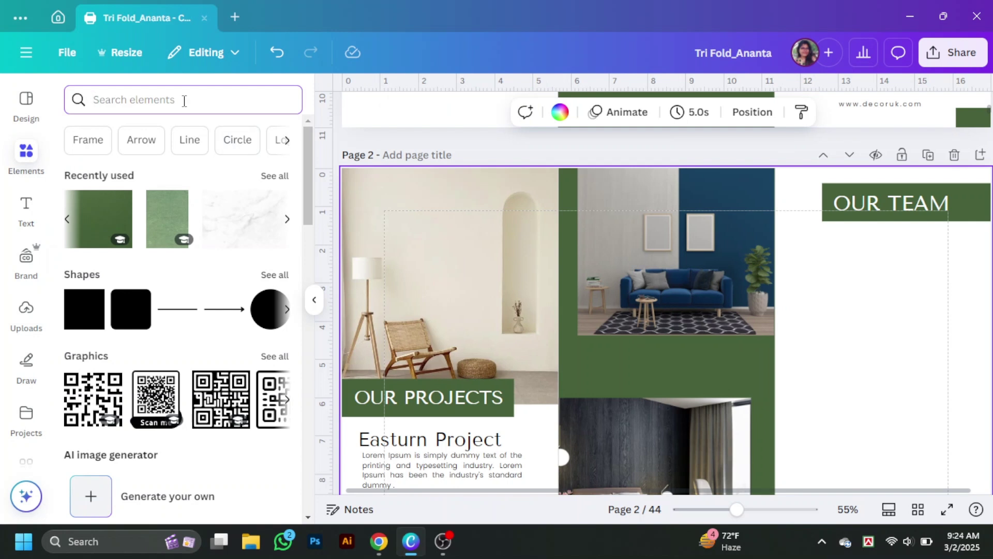
text(frame)
key(Return)
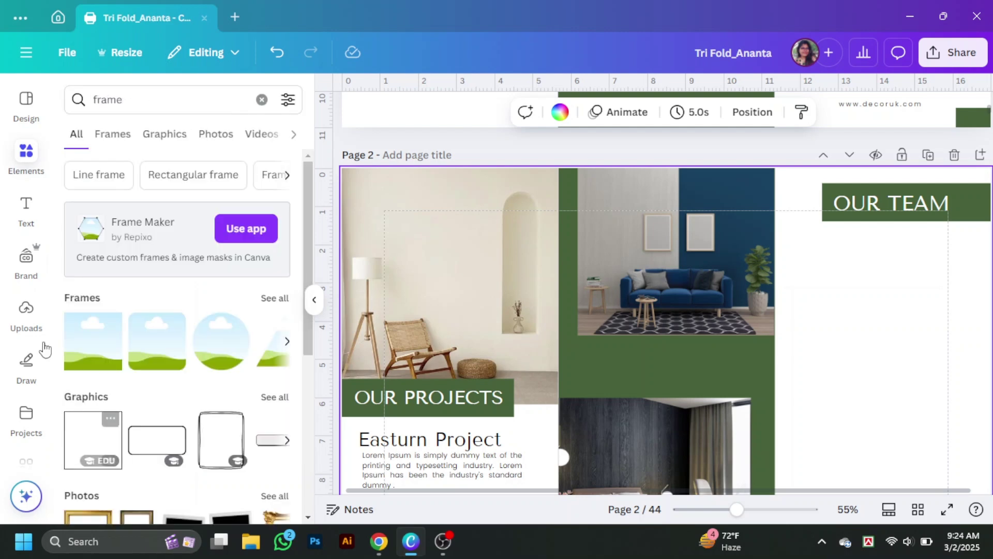
click(90, 354)
click(314, 300)
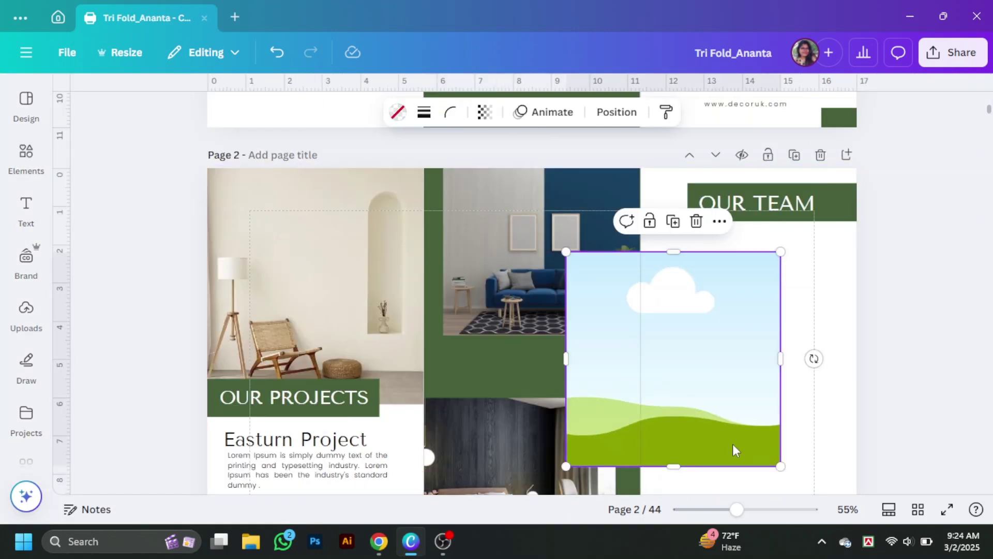
Step: Scale the square frame down and place it below the OUR TEAM heading near the right panel's left edge
drag(779, 464, 649, 333)
drag(620, 301, 705, 296)
click(864, 339)
Step: Duplicate the square frame diagonally below the first one and scale both frames down together
scroll(864, 338, down, 2)
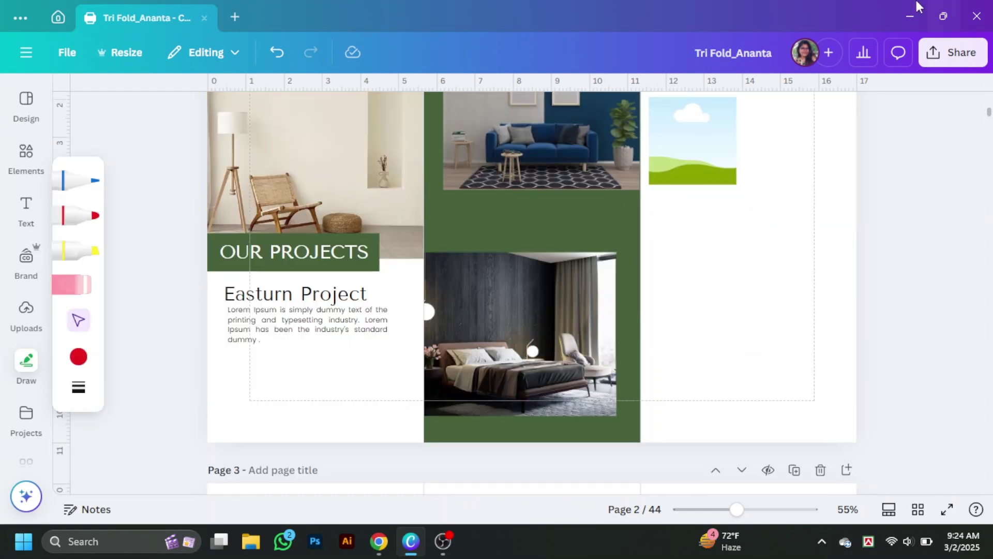
drag(692, 213, 807, 322)
shift+click(692, 213)
drag(851, 367, 808, 326)
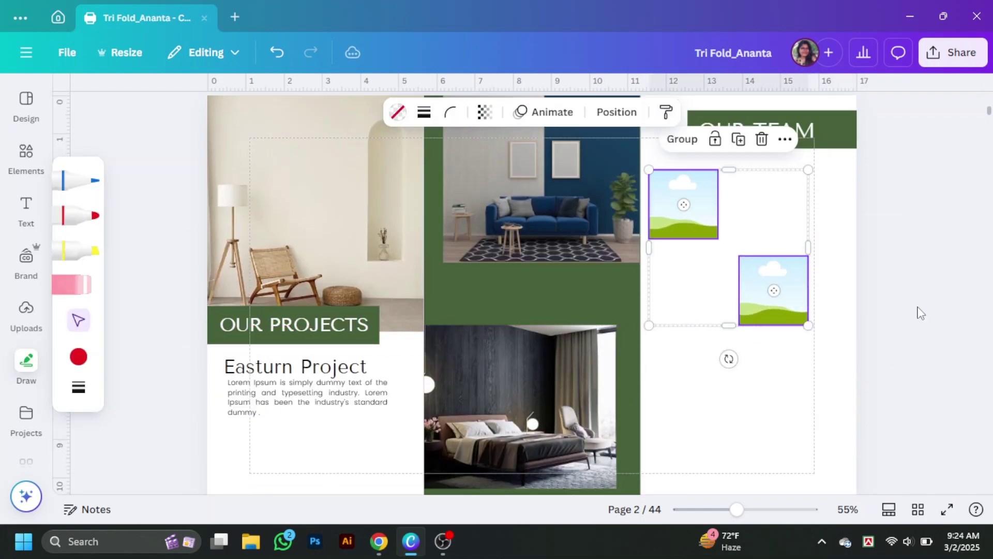
Step: Duplicate the frames to make four and stagger them alternately left and right down the OUR TEAM panel
drag(774, 291, 691, 392)
scroll(821, 405, down, 2)
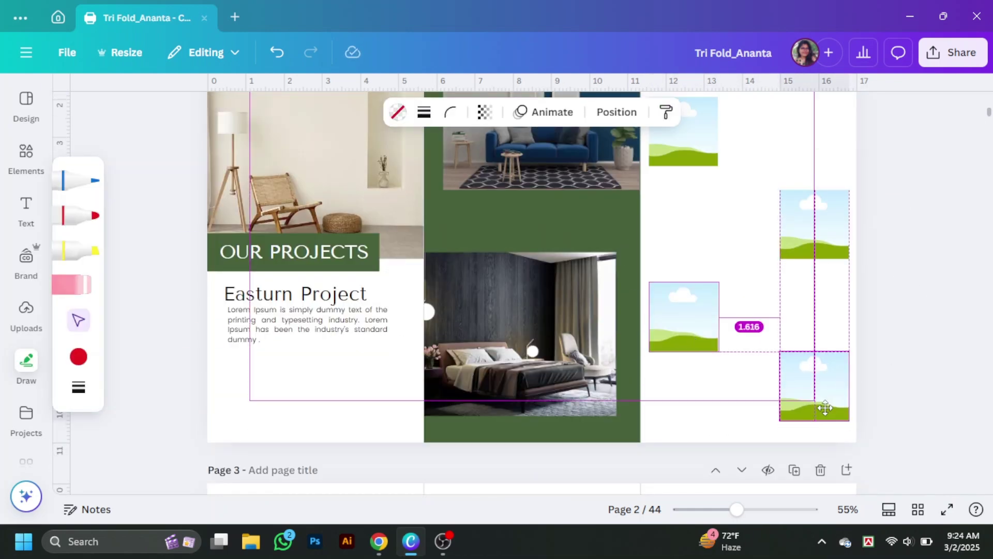
scroll(702, 359, up, 4)
click(701, 359)
scroll(701, 359, down, 2)
drag(816, 382, 816, 358)
scroll(816, 358, down, 2)
drag(684, 389, 688, 362)
scroll(688, 362, down, 3)
click(813, 310)
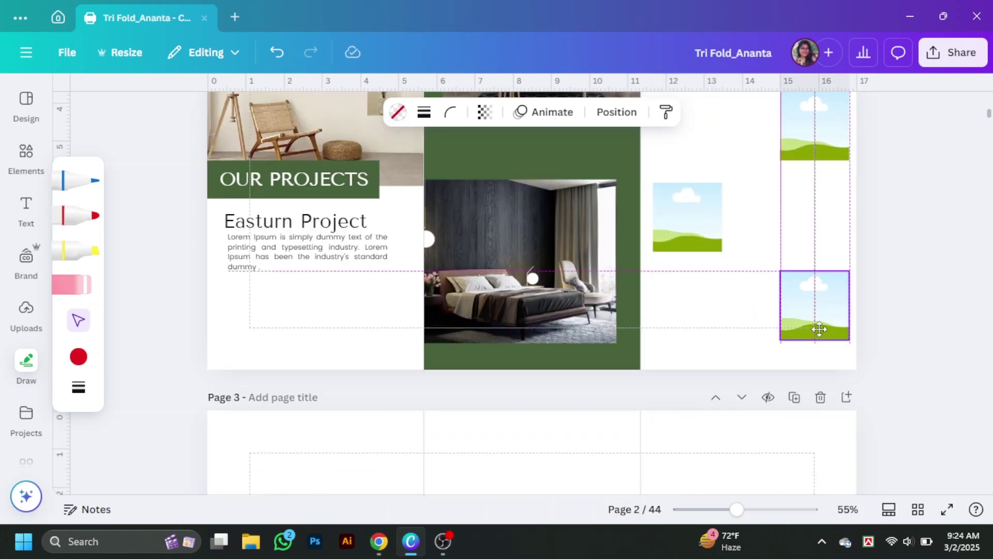
Step: Search photos for "professional man" and fill the uppermost team frame with the smiling man in a white shirt
scroll(918, 357, up, 5)
click(20, 175)
text(professio)
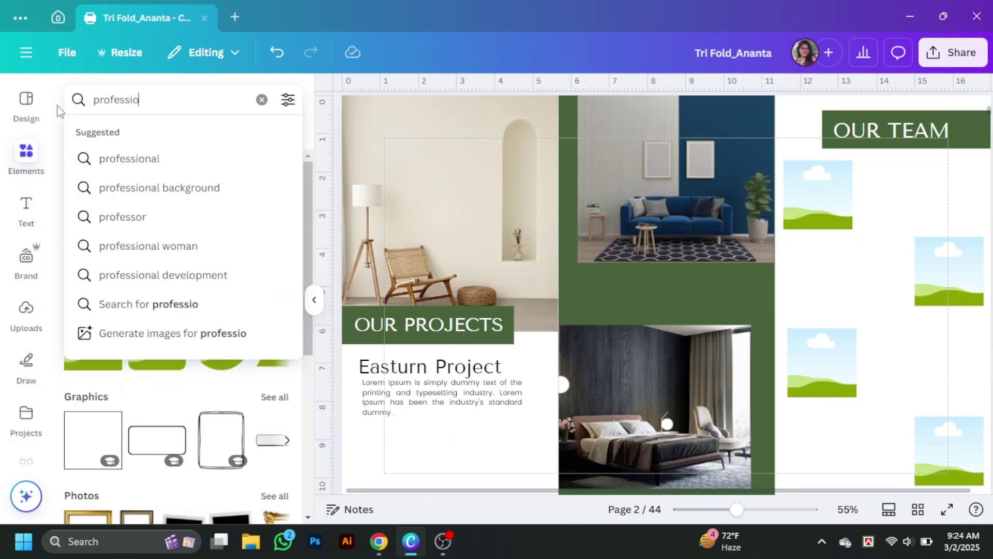
text(nal man)
key(Return)
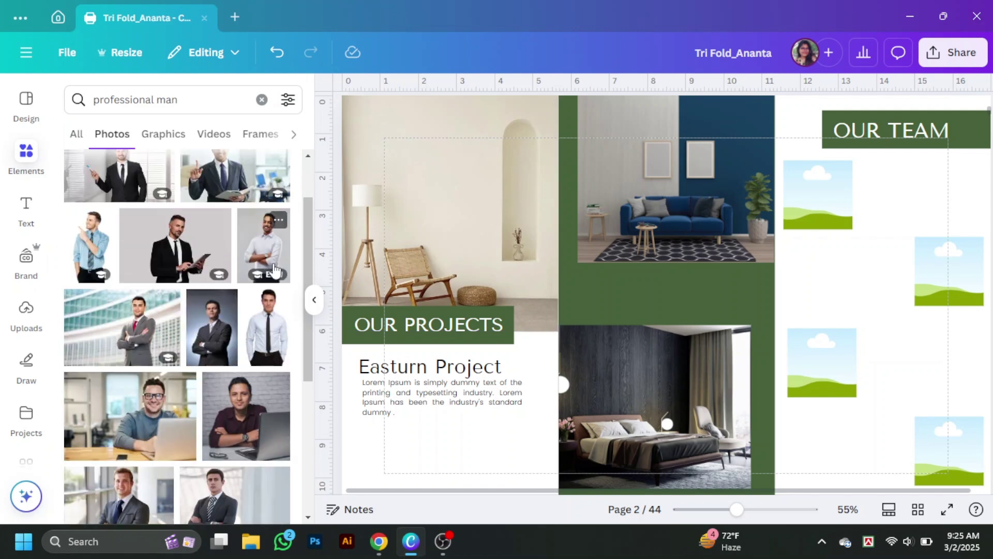
drag(263, 247, 817, 194)
double_click(817, 194)
Step: Repeat the "professional man" photo search and fill the lower left team frame with the man in a black tie
click(243, 517)
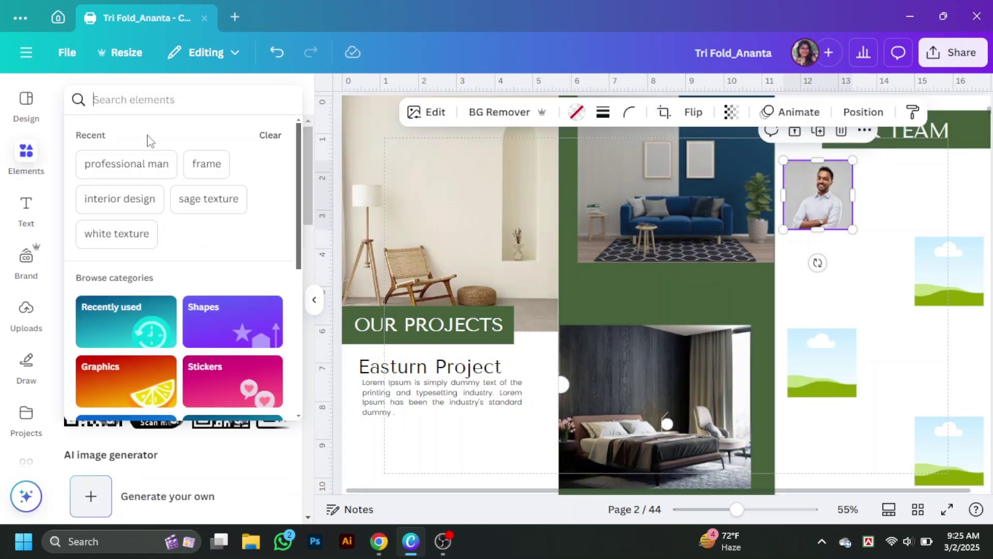
click(129, 172)
click(275, 211)
click(264, 398)
scroll(264, 398, down, 2)
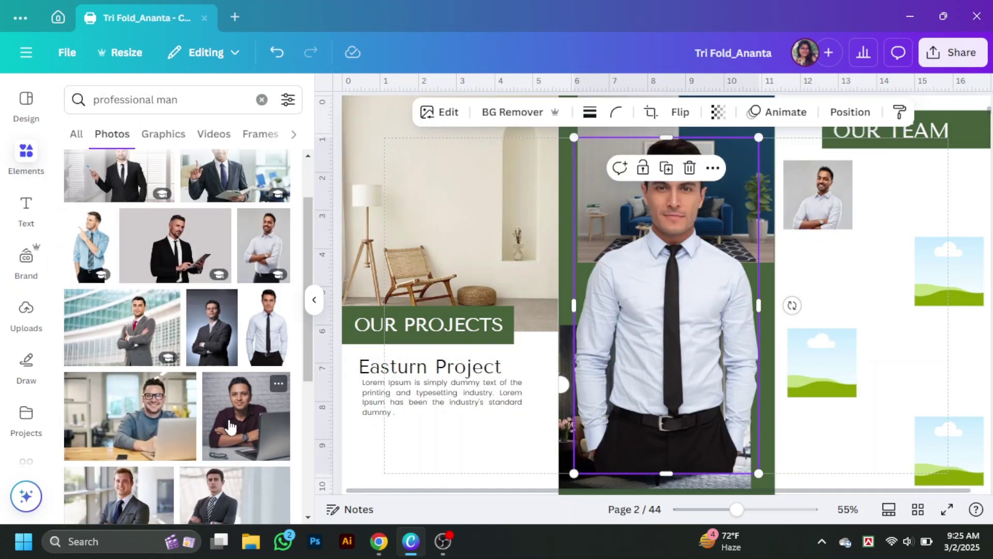
click(246, 413)
scroll(185, 410, down, 3)
key(ctrl+z)
scroll(185, 410, down, 1)
key(ctrl+z)
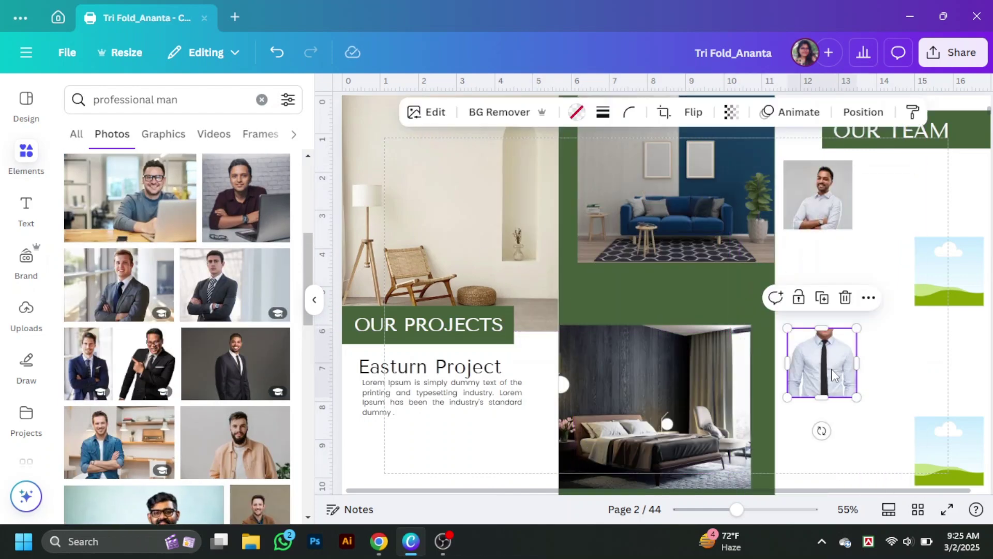
Step: Fill the two remaining team frames with photos of the denim-shirt man and the woman in a blue blazer
scroll(182, 363, down, 3)
drag(119, 295, 949, 272)
scroll(248, 373, down, 5)
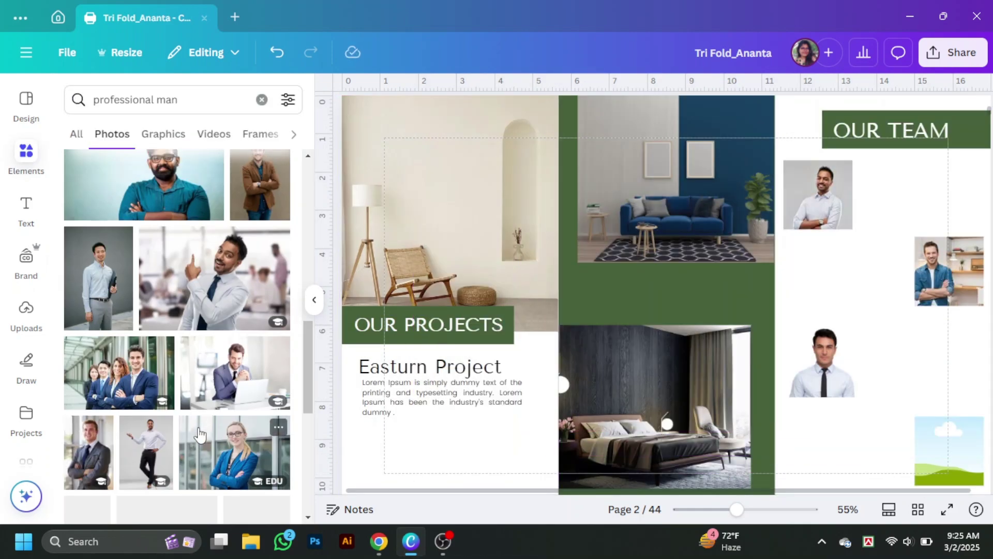
drag(249, 373, 949, 450)
Step: Recentre the denim-shirt man within his frame and check the crop of the black-tie portrait
double_click(787, 276)
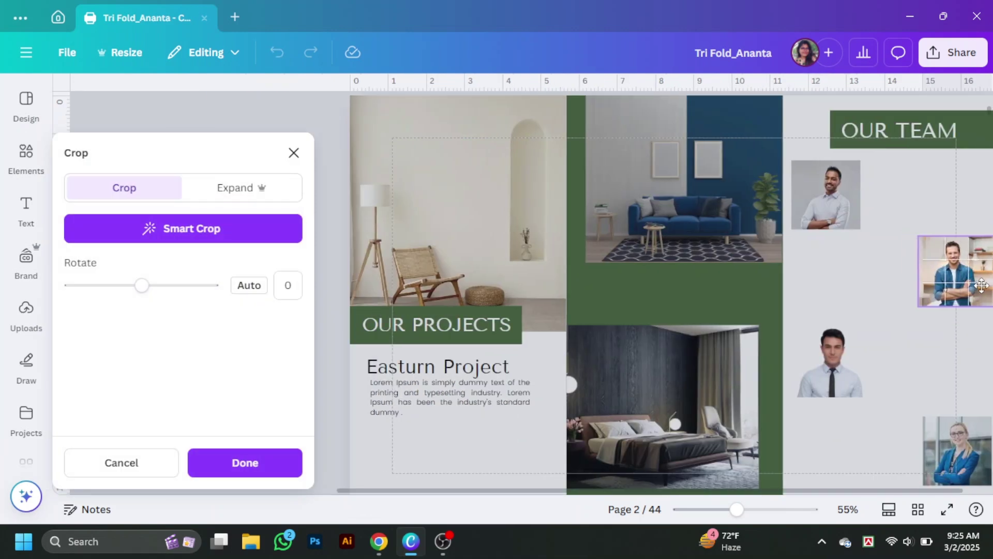
key(Escape)
double_click(704, 378)
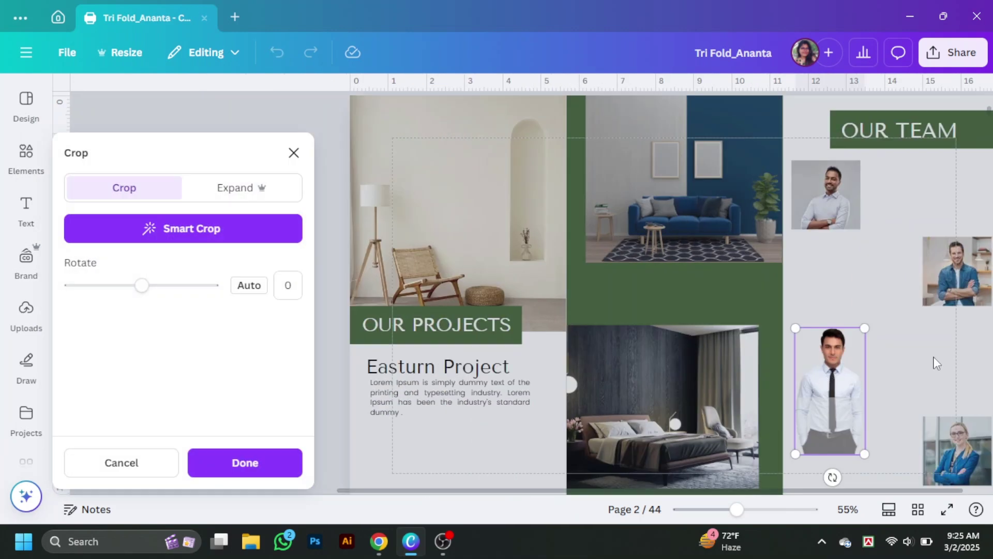
click(838, 209)
click(881, 355)
scroll(881, 356, down, 2)
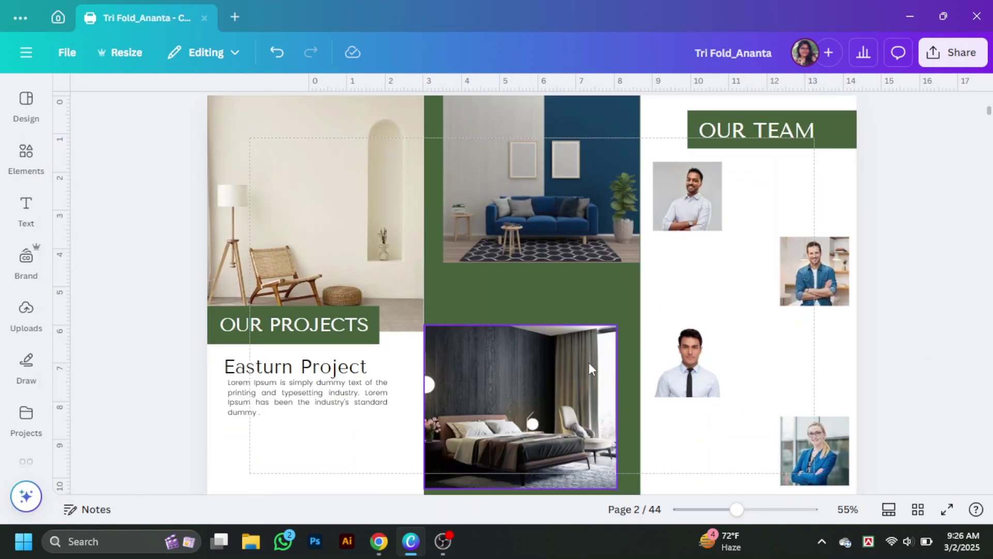
Step: Copy the OUR TEAM heading text below its green bar and colour the copy black
scroll(588, 362, up, 5)
scroll(800, 112, up, 3)
scroll(799, 113, right, 3)
drag(799, 113, 858, 186)
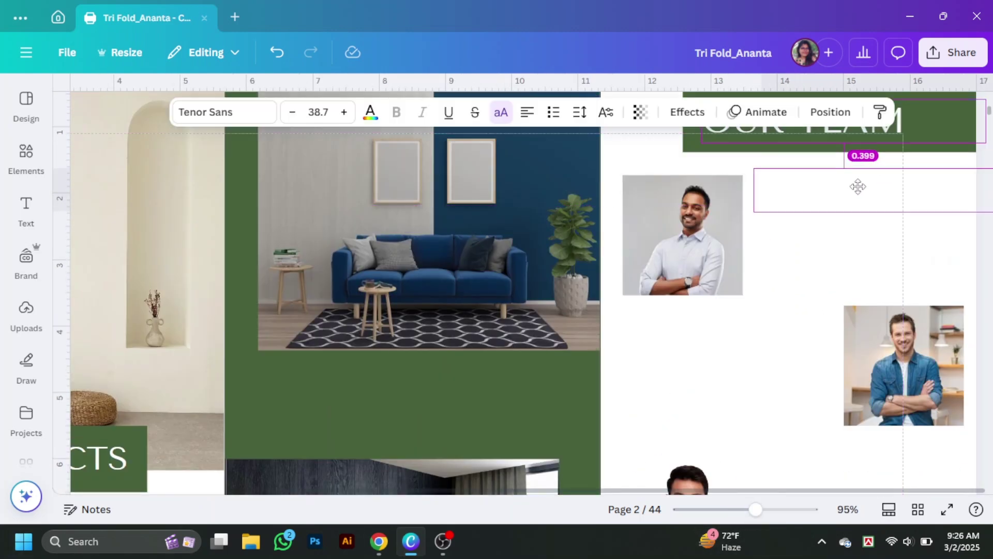
click(370, 112)
click(117, 259)
Step: Retype the copied heading as "CEO & Head Designer"
double_click(855, 188)
text(S)
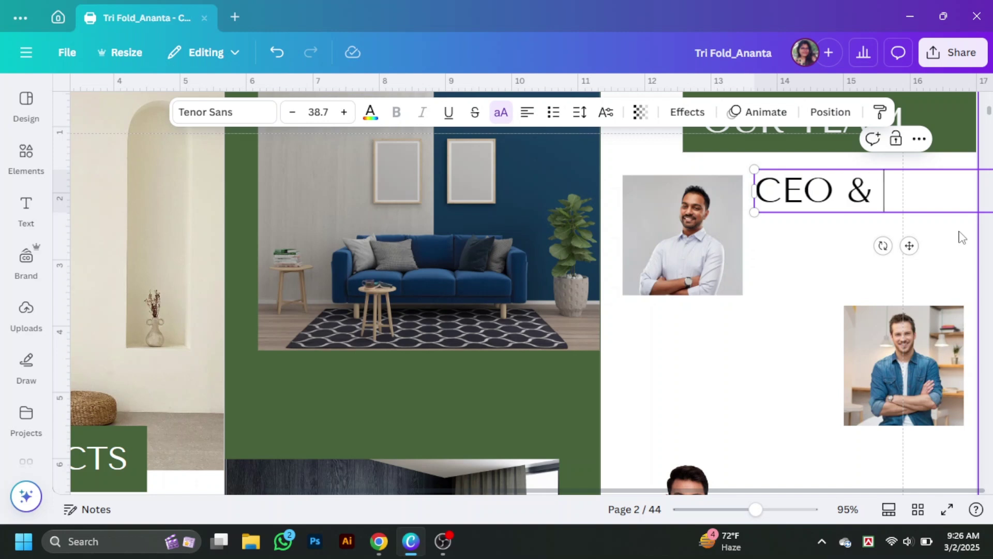
text(EO & HEAD DESIGNER)
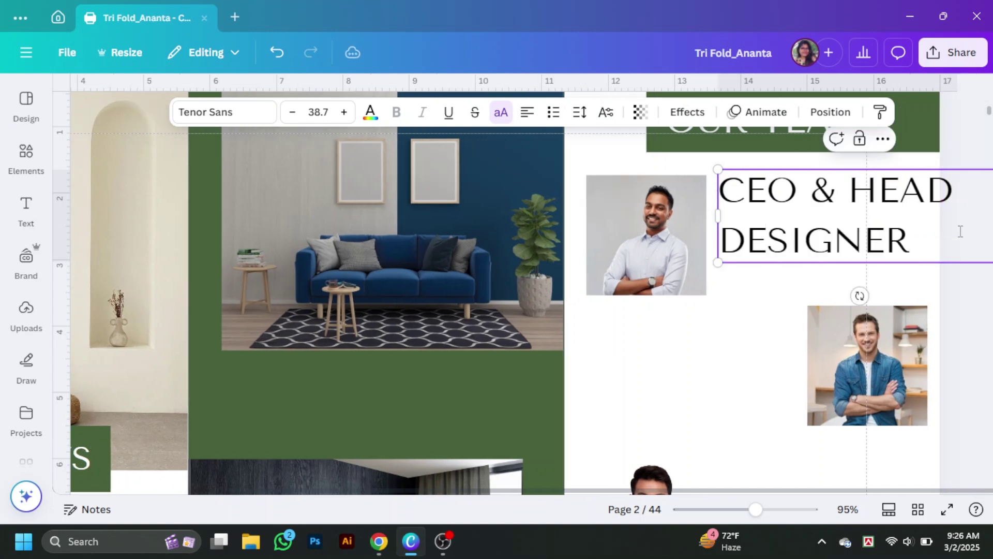
Step: Turn off the job title's all caps, shrink it to size 16.4 and place it beside the uppermost team photo
key(Escape)
drag(846, 217, 715, 228)
drag(905, 275, 886, 201)
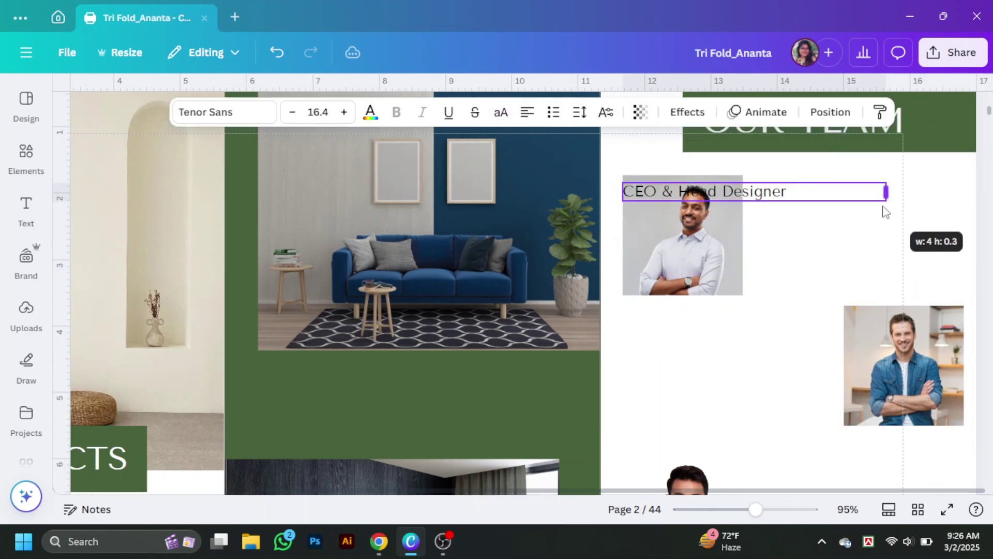
drag(741, 193, 881, 204)
Step: Duplicate the job title lower beside the first portrait and delete the upper copy
key(ctrl+d)
scroll(378, 466, down, 5)
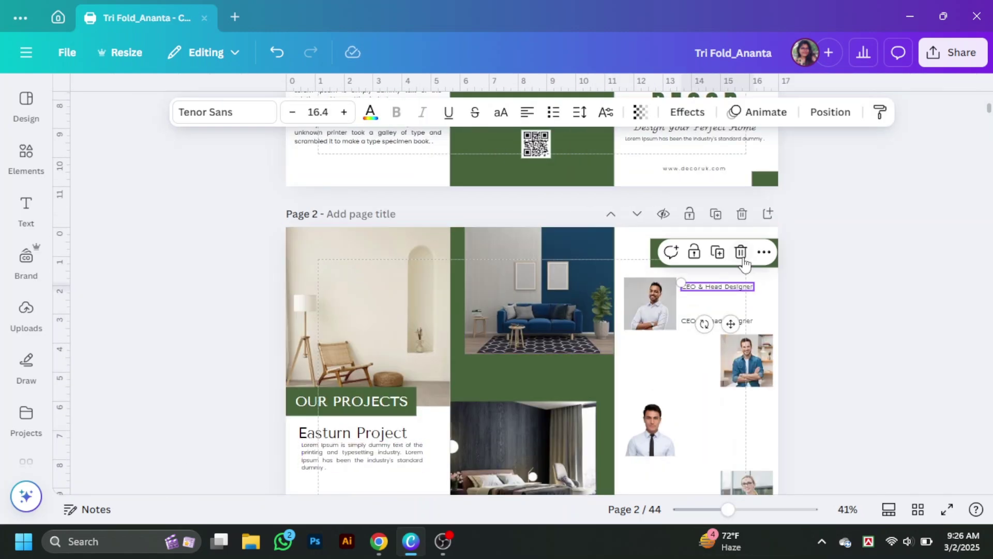
click(741, 252)
Step: Copy the Easturn Project paragraph above the CEO job title and scale it down to font size 9.7
click(362, 455)
key(ctrl+d)
drag(372, 463, 747, 288)
drag(802, 322, 724, 301)
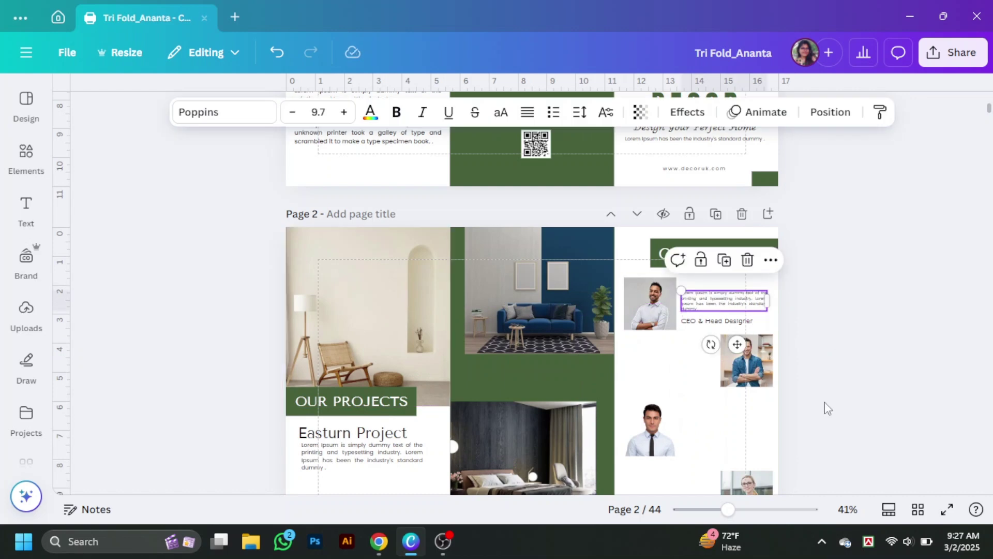
scroll(828, 409, up, 5)
key(Escape)
Step: Duplicate the small description paragraph beside each of the other three team photos
click(854, 290)
scroll(954, 311, down, 2)
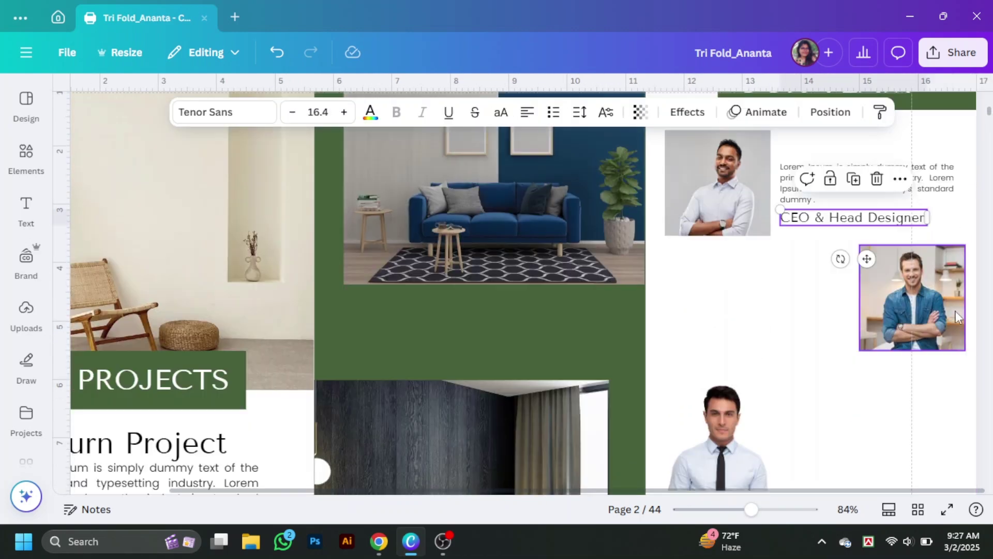
key(ctrl+d)
drag(934, 183, 817, 336)
key(ctrl+d)
scroll(939, 338, down, 3)
key(ctrl+d)
scroll(818, 336, up, 6)
Step: Duplicate the CEO job title directly above itself and replace the copy's text with the first member's name
click(869, 300)
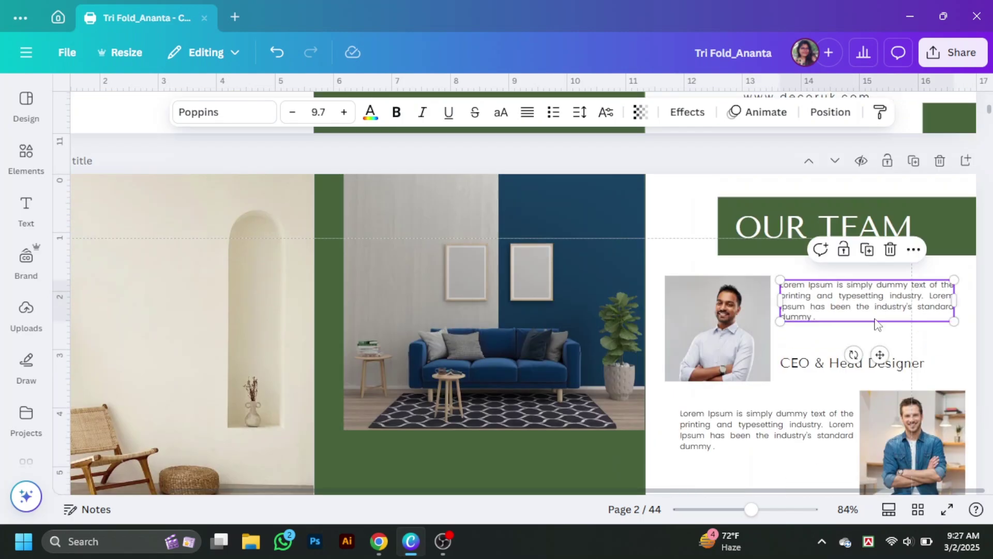
click(863, 363)
key(ctrl+d)
drag(863, 368, 880, 349)
double_click(881, 349)
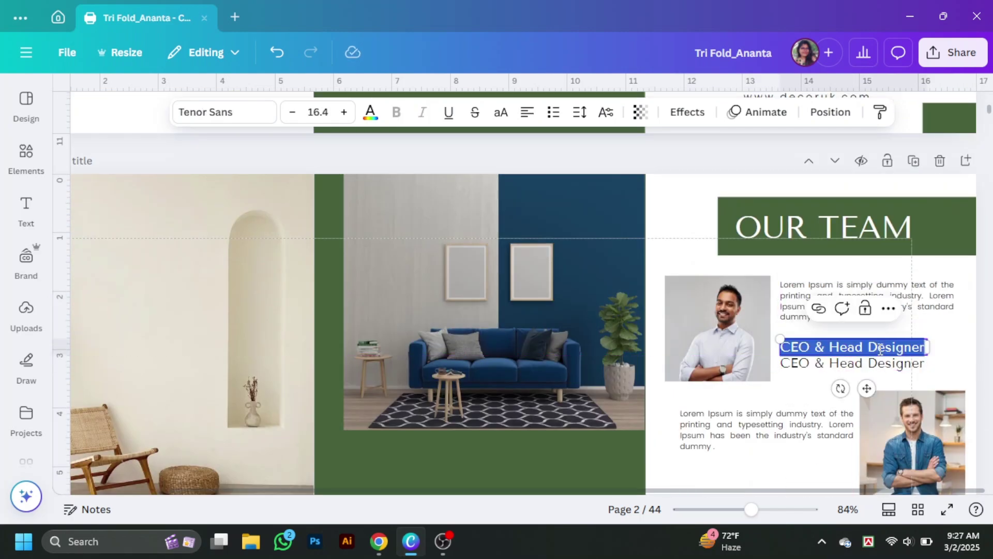
click(879, 300)
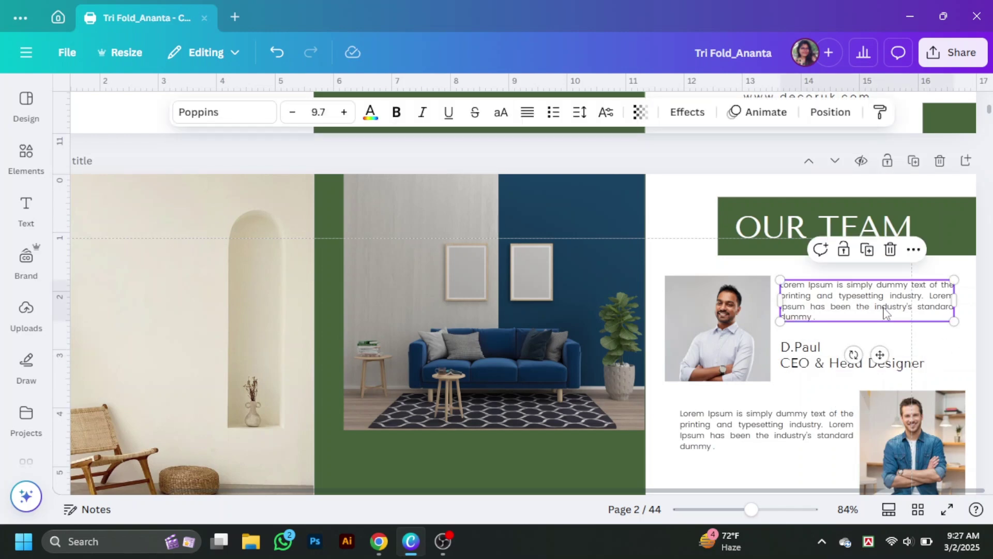
Step: Duplicate the CEO job title beneath the second member's paragraph
scroll(961, 364, down, 3)
click(960, 364)
click(853, 290)
key(ctrl+d)
drag(854, 297, 781, 414)
Step: Add the second member's name from a copy of the first name line and change the job title to "Senior Designer"
click(820, 283)
key(ctrl+d)
drag(820, 284, 747, 399)
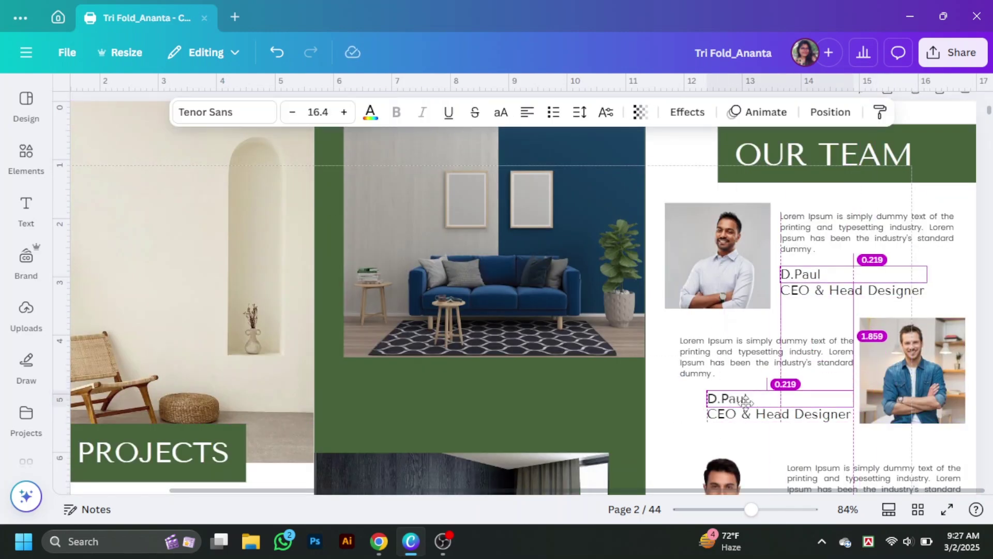
double_click(747, 398)
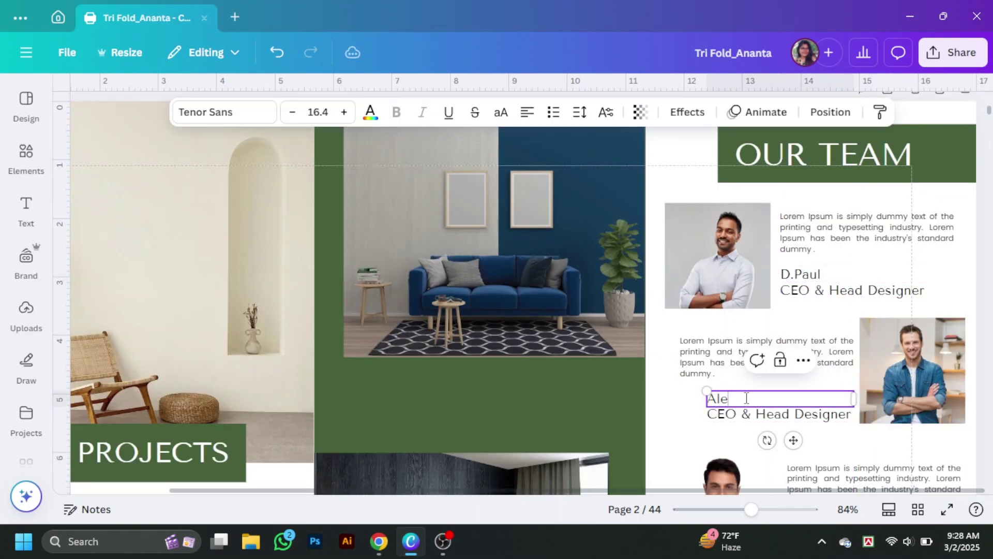
double_click(766, 417)
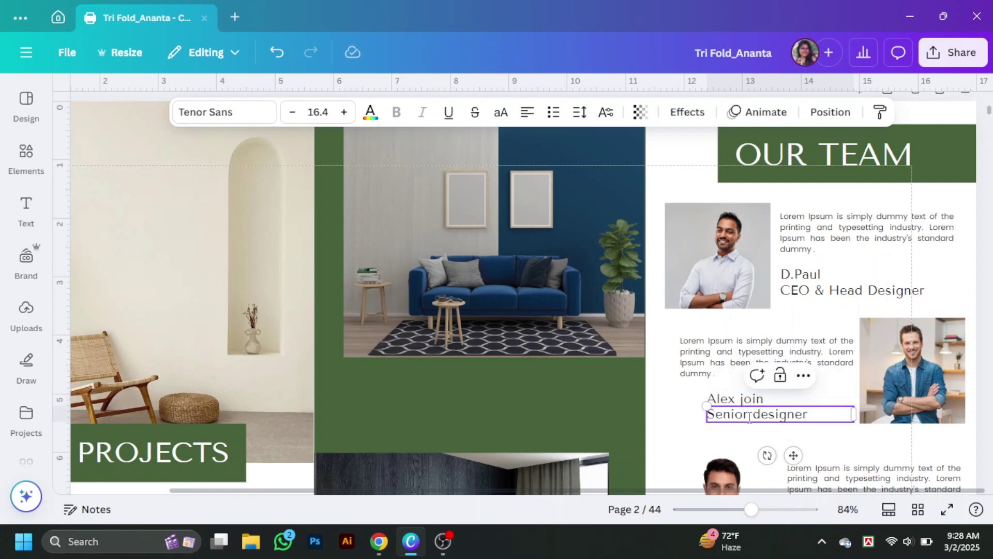
Step: Copy the name and title lines beneath the third paragraph, entering the third member's name and "In House Manager"
scroll(783, 420, down, 4)
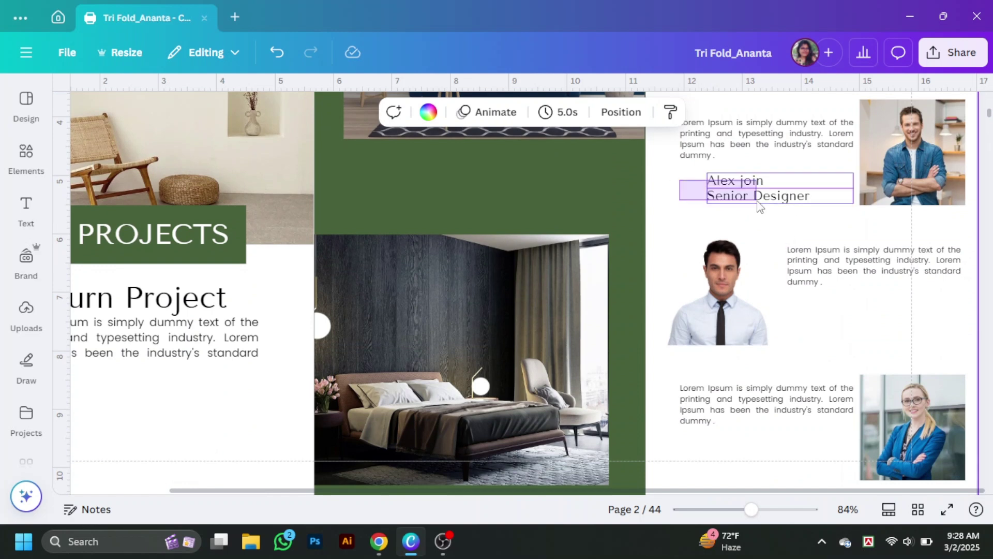
key(ctrl+d)
drag(759, 206, 823, 321)
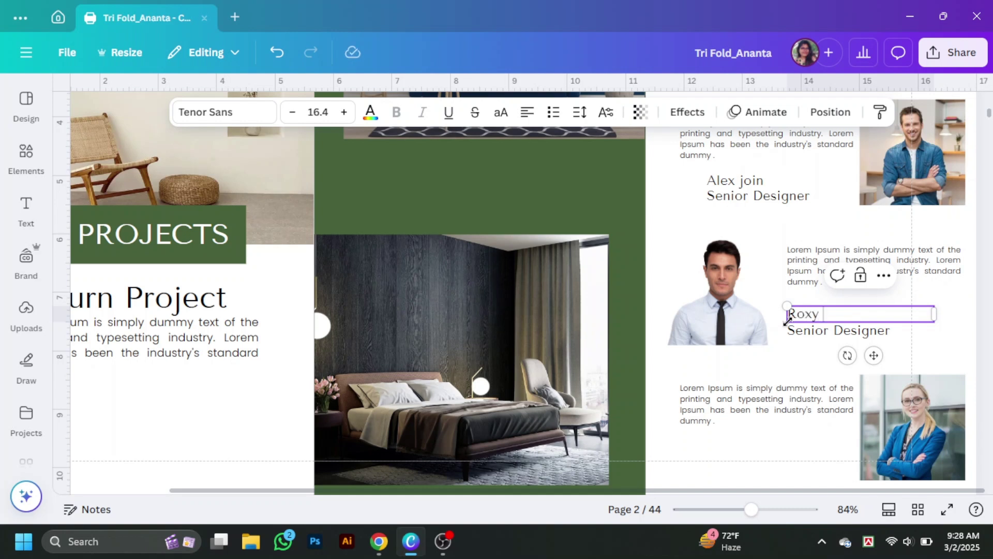
double_click(834, 331)
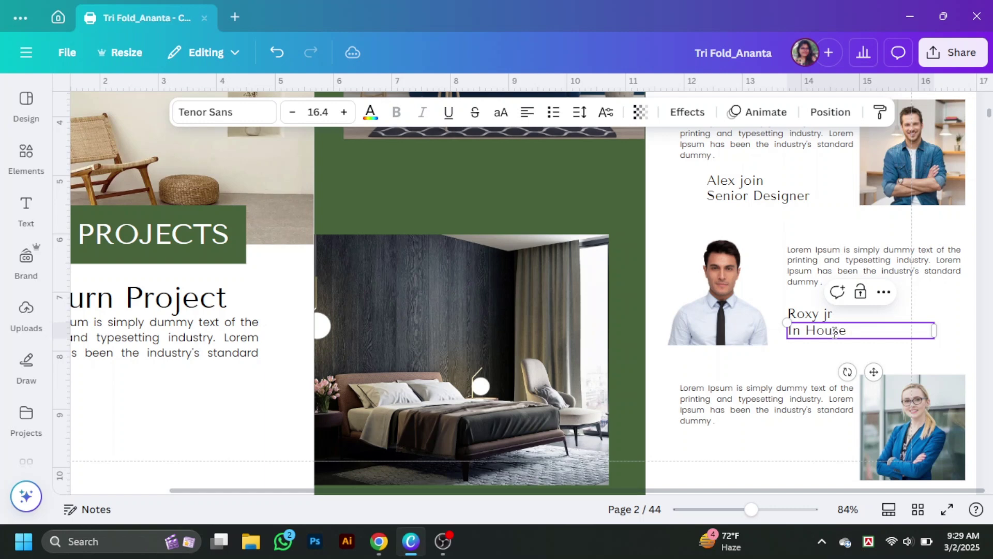
key(Escape)
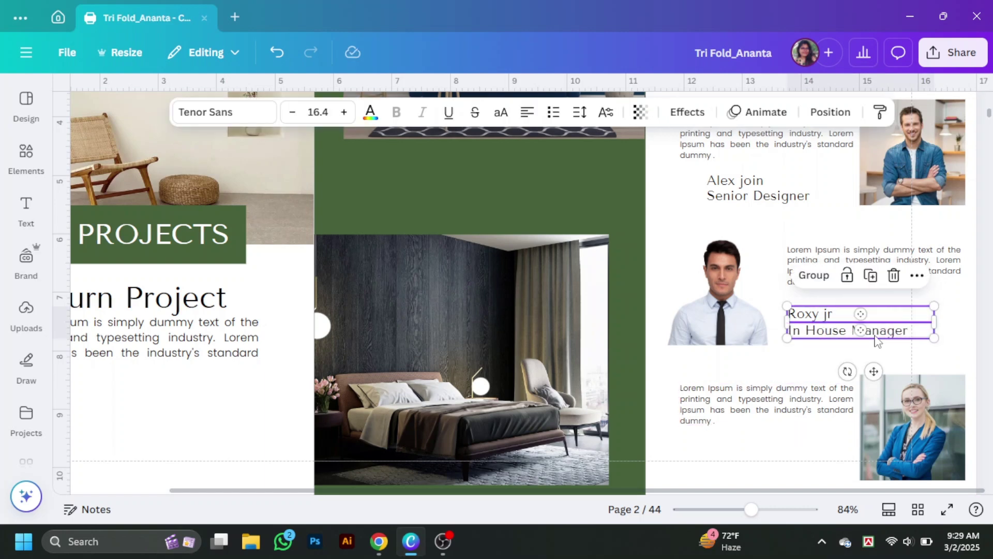
Step: Copy the name and title lines beneath the fourth paragraph, entering the fourth member's name and "Junior Designer"
drag(873, 331, 794, 332)
double_click(757, 311)
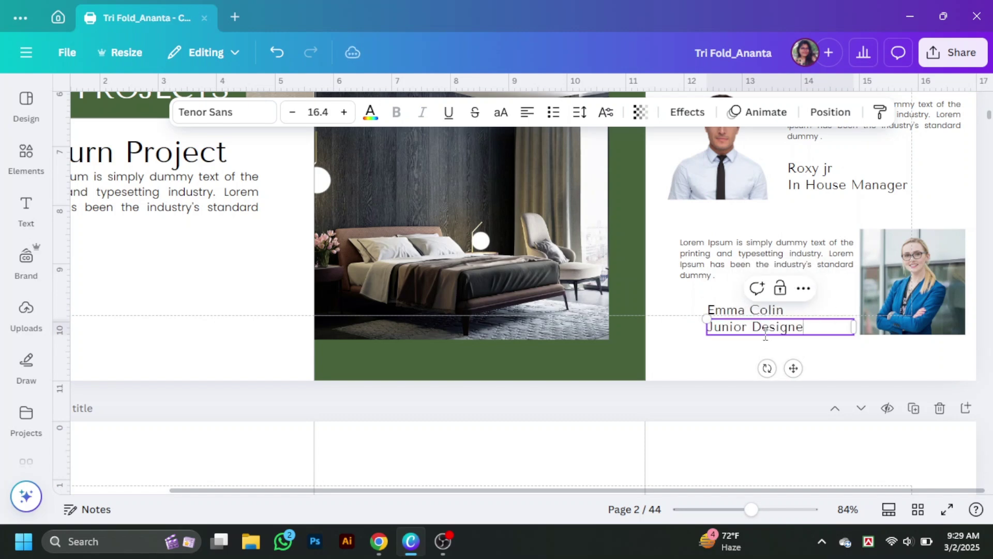
text(r)
Step: Copy the OUR TEAM green bar behind the first member's text and lower that paragraph onto it
scroll(952, 157, up, 5)
drag(951, 156, 852, 305)
click(857, 226)
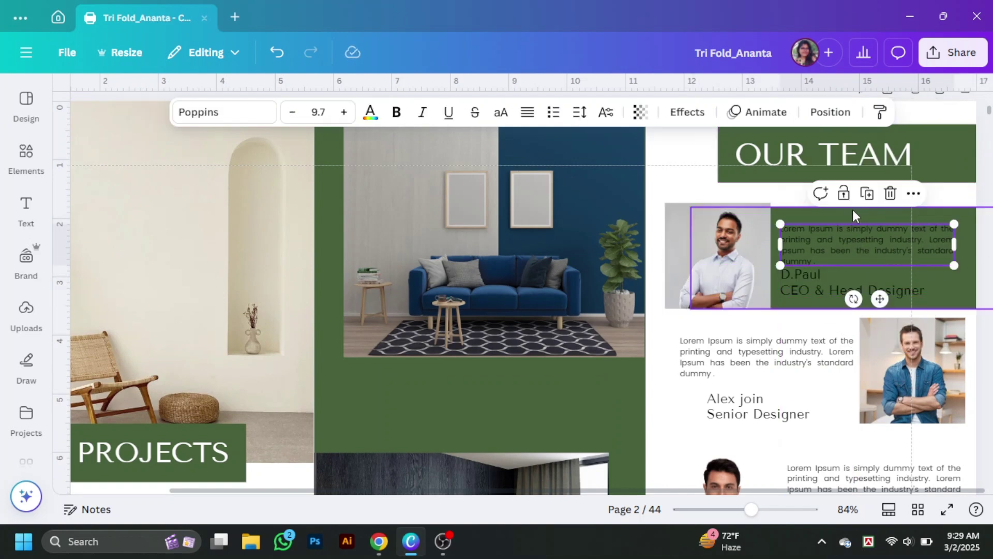
Step: Set the transparency of the green bar behind the first member's text to 44
click(853, 210)
click(745, 113)
drag(750, 171, 719, 175)
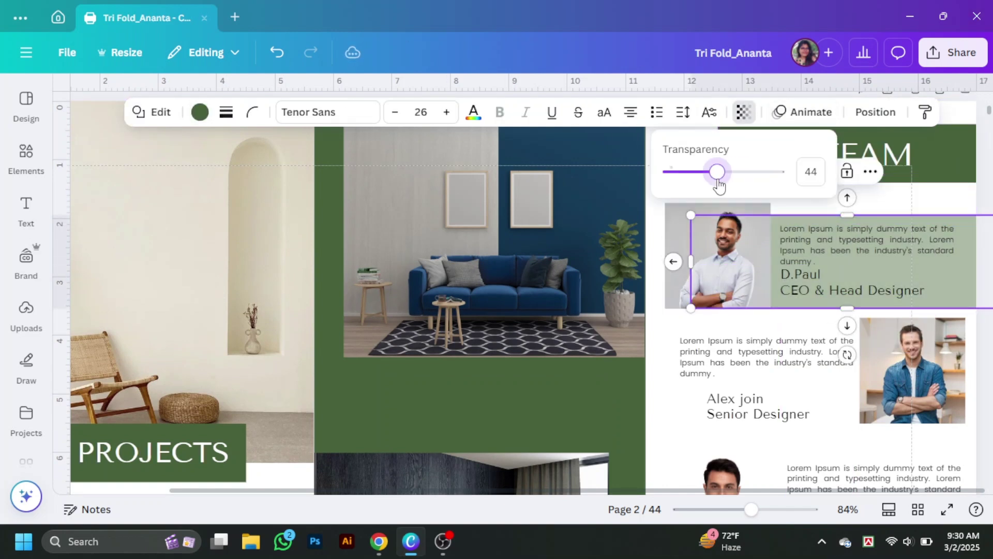
Step: Duplicate the translucent green bar behind the second and third members' texts, lowering the second paragraph onto its bar
key(ctrl+d)
scroll(663, 313, down, 2)
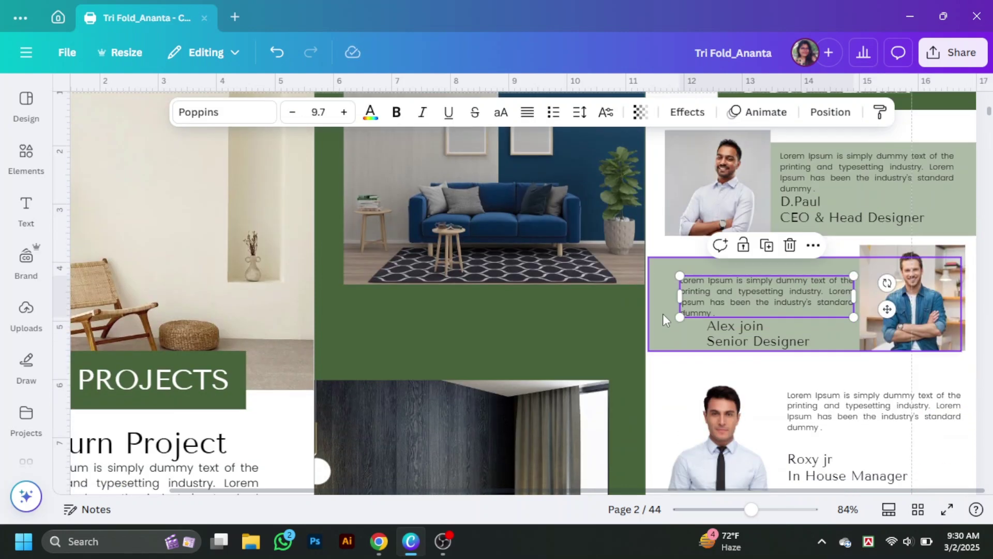
drag(663, 314, 709, 397)
scroll(710, 397, down, 2)
Step: Lower the third member's paragraph closer to the name and shorten the bar's end behind the portrait
click(864, 343)
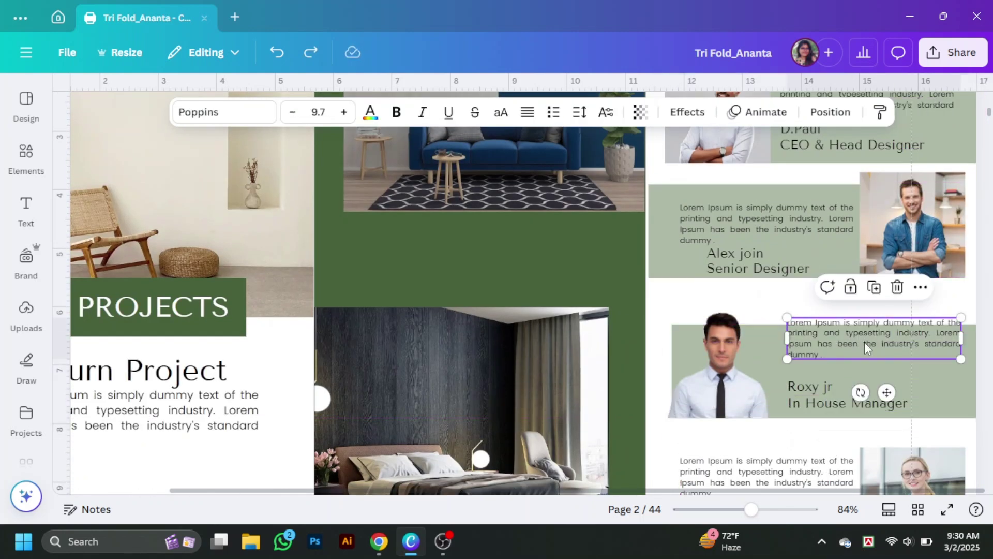
scroll(711, 316, down, 2)
scroll(766, 301, down, 2)
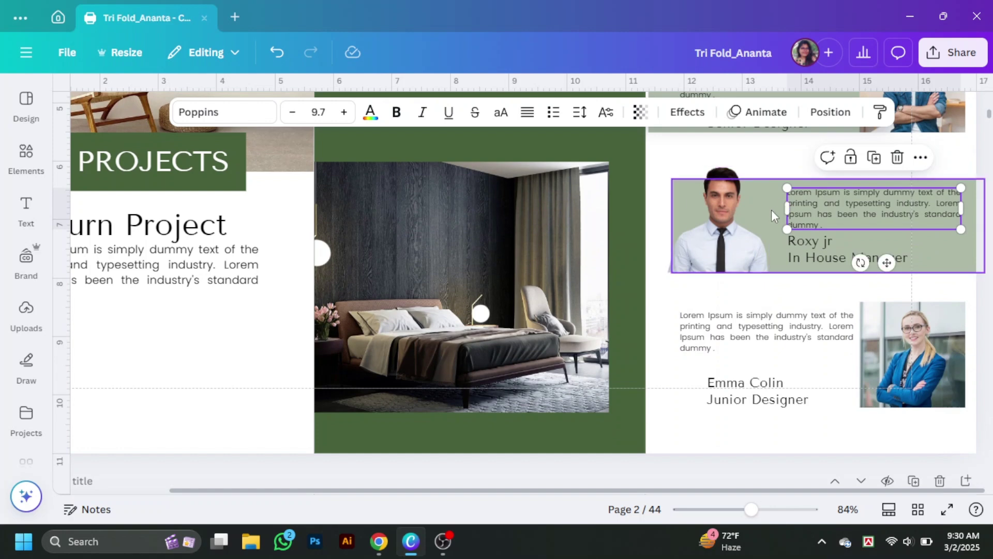
drag(672, 226, 724, 227)
click(776, 290)
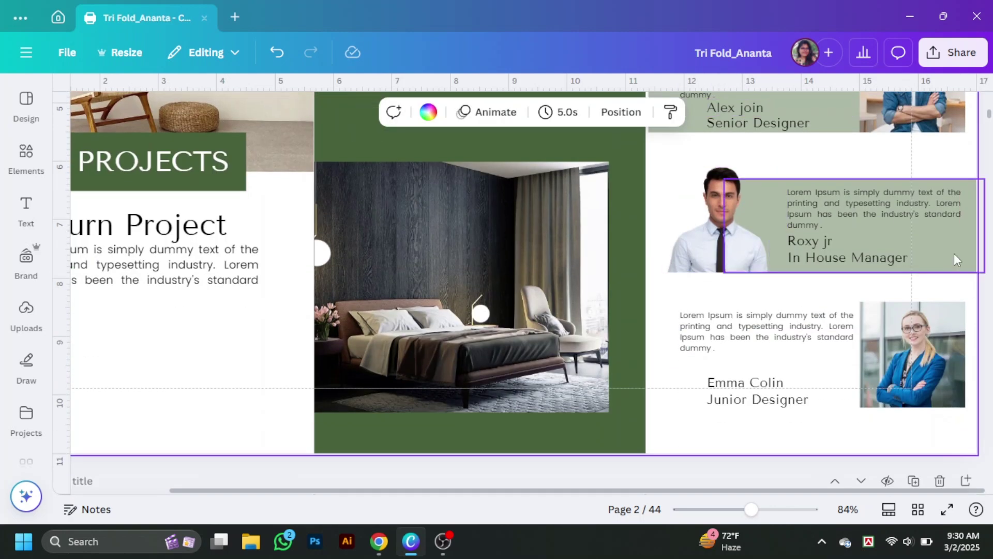
Step: Place a copy of the translucent bar behind the fourth member's text and lower that paragraph onto it
drag(954, 253, 903, 388)
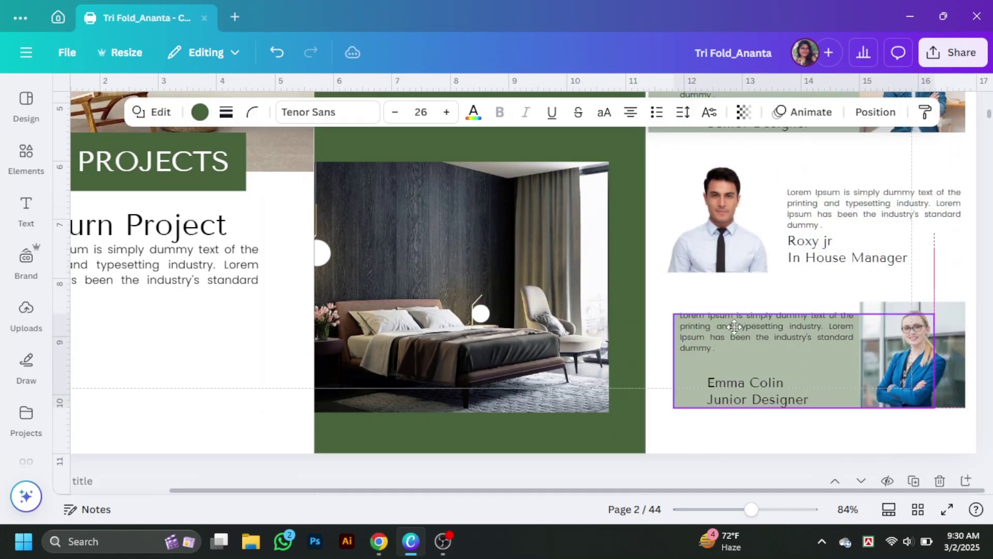
drag(735, 326, 768, 359)
drag(809, 325, 867, 188)
click(956, 395)
Step: Review the layout of page 2's OUR TEAM panel, including a full-screen preview
scroll(956, 396, up, 5)
scroll(952, 371, down, 3)
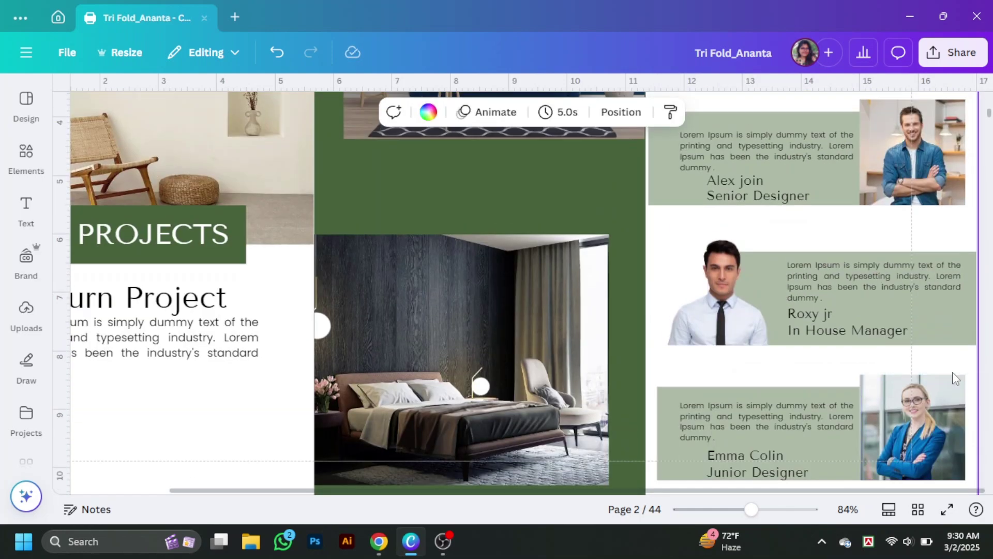
scroll(954, 377, down, 4)
click(770, 264)
drag(676, 253, 938, 388)
click(743, 112)
scroll(882, 459, up, 5)
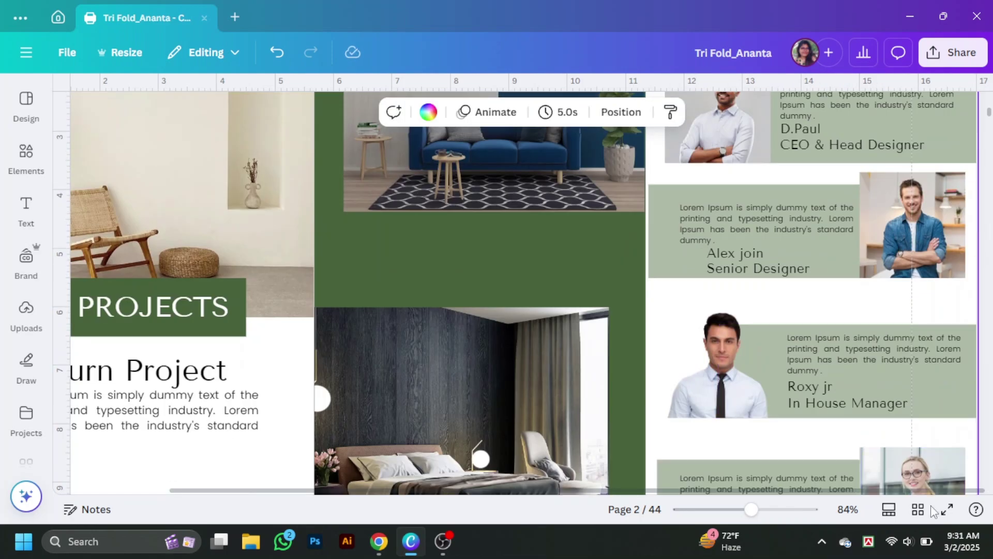
click(947, 510)
key(Escape)
ctrl+scroll(753, 370, down, 5)
ctrl+scroll(753, 370, up, 4)
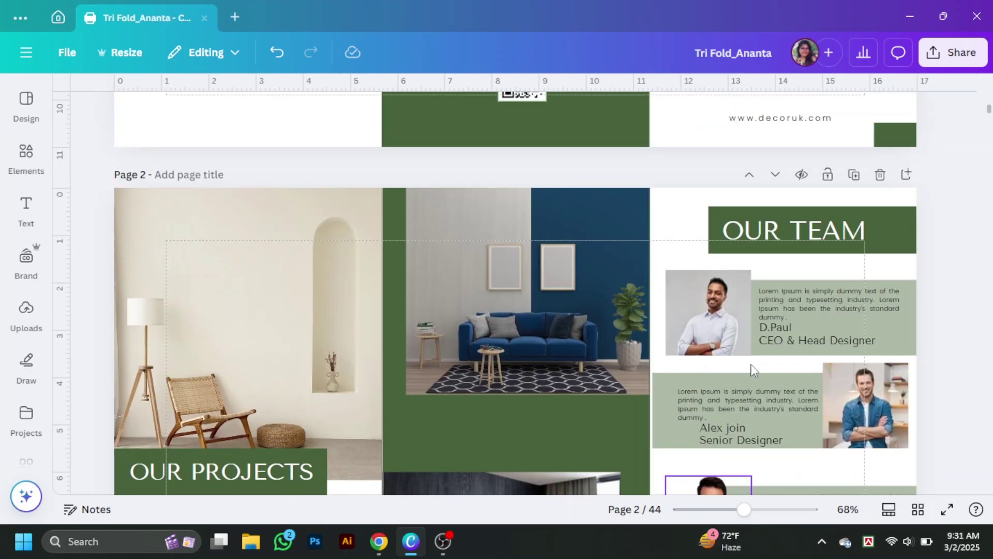
Step: Duplicate the Easturn Project heading below its description paragraph
scroll(510, 319, down, 5)
scroll(510, 319, up, 1)
drag(248, 347, 261, 348)
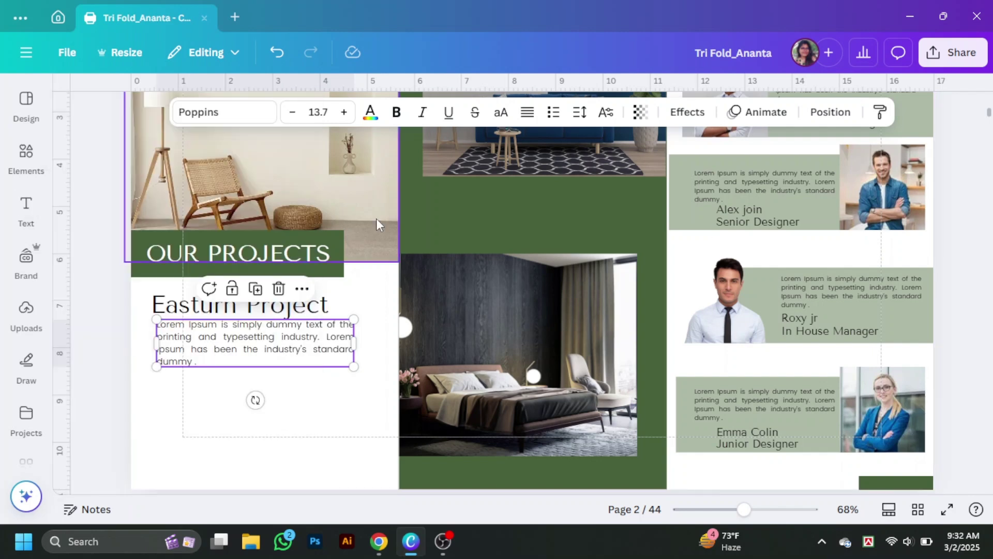
drag(289, 305, 289, 394)
Step: Retype the copied heading as "The Details are not details . They make the design."
double_click(301, 395)
text(The Dey)
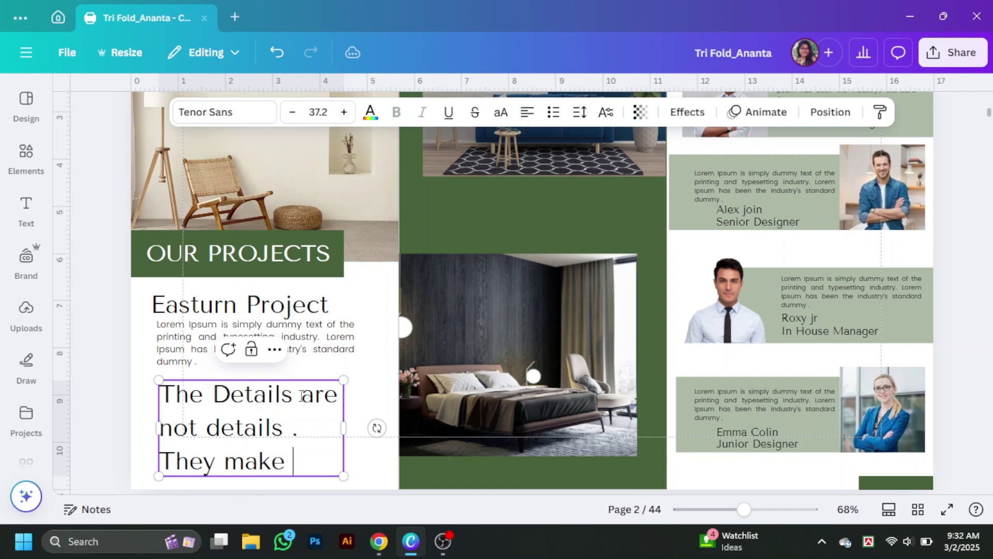
text(ails are not details . They make the design.)
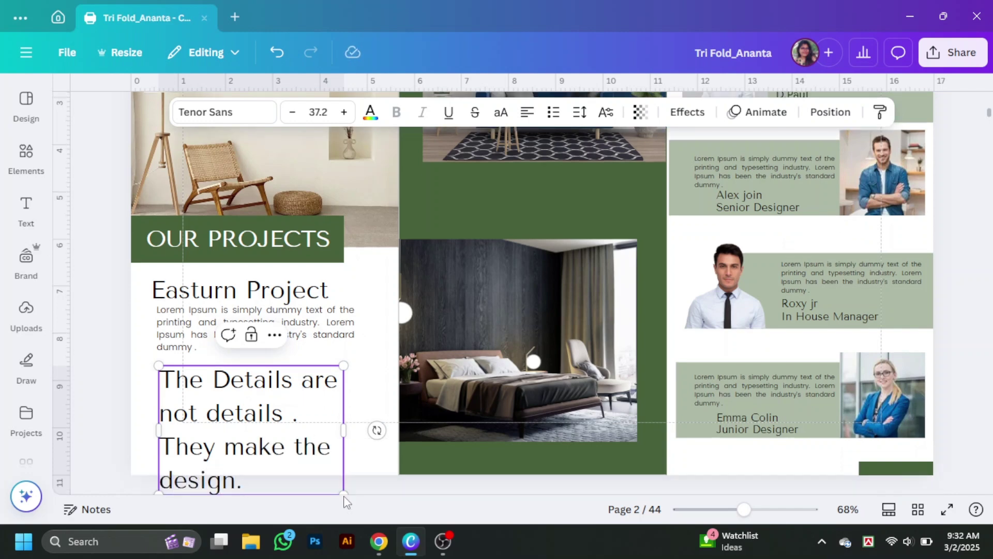
Step: Shrink the quote to size 25.6, set it in Lucida Calligraphy and centre it within quotation marks
drag(343, 493, 362, 395)
click(225, 111)
scroll(181, 321, down, 5)
click(147, 306)
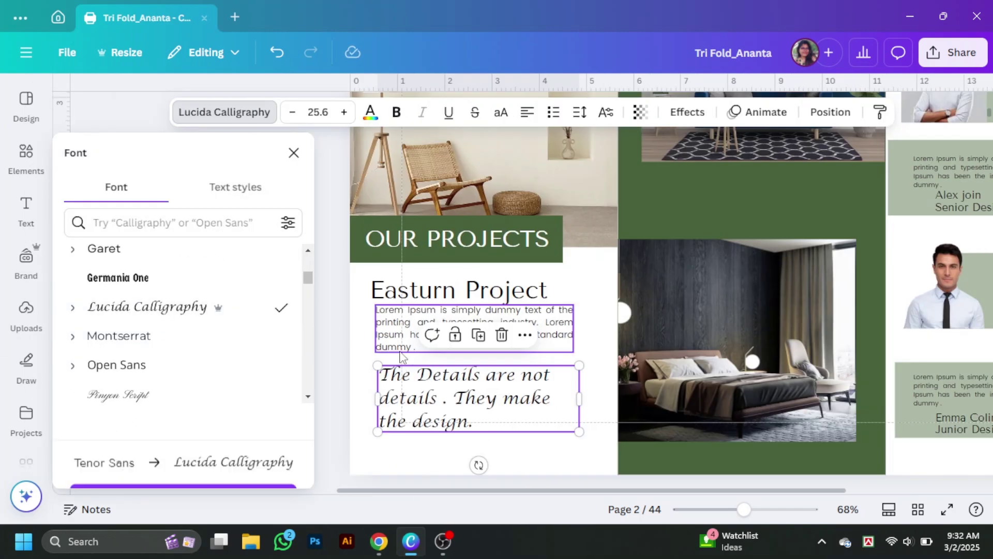
click(294, 152)
click(527, 112)
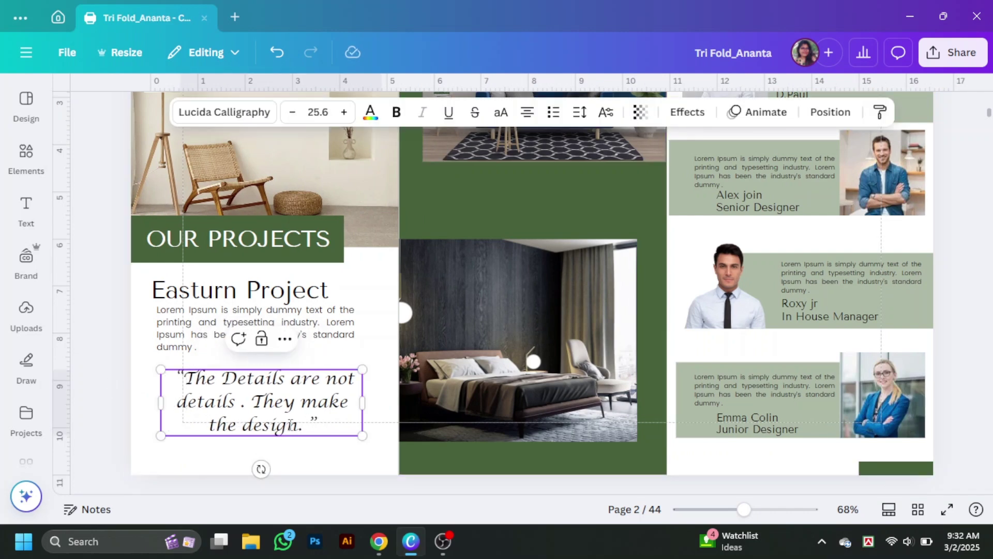
Step: Place a copy of the dark green bar behind the quote, make it slightly taller and lower its opacity to a pale green
click(895, 468)
drag(895, 468, 209, 381)
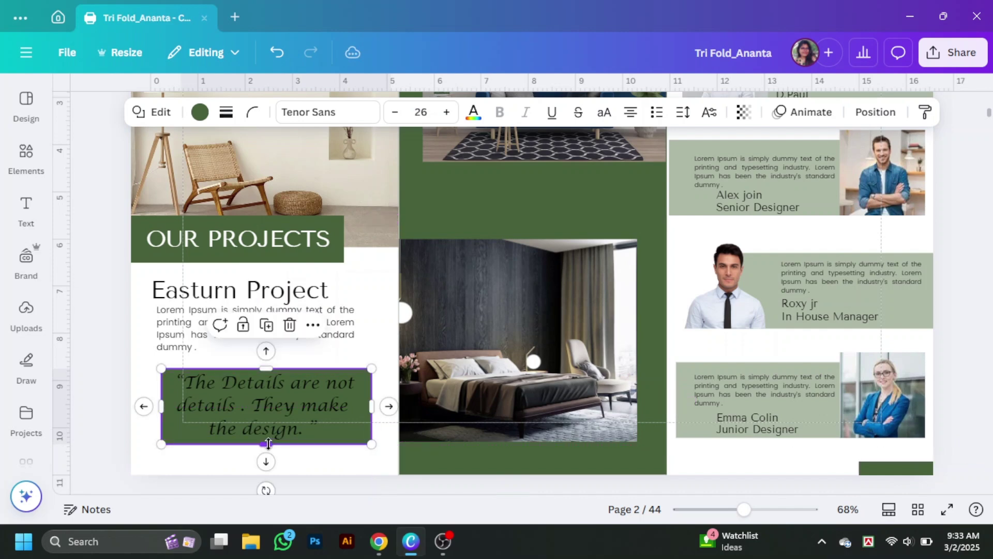
drag(267, 444, 267, 451)
click(744, 112)
drag(784, 172, 733, 172)
click(130, 370)
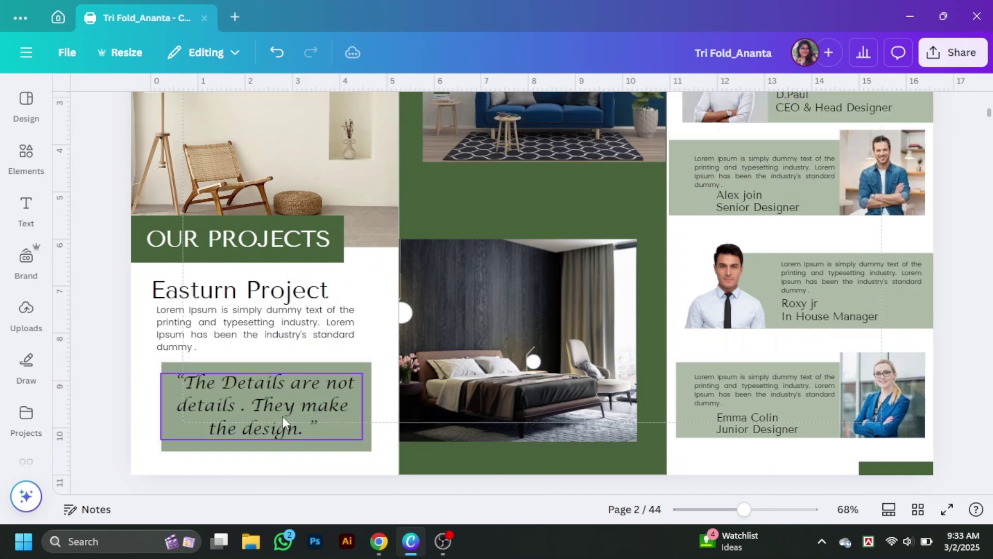
Step: Shift the quote with its bar, and the Easturn Project heading, to line up with the description paragraph's left edge
click(283, 416)
shift+click(272, 369)
scroll(273, 368, up, 2)
click(272, 368)
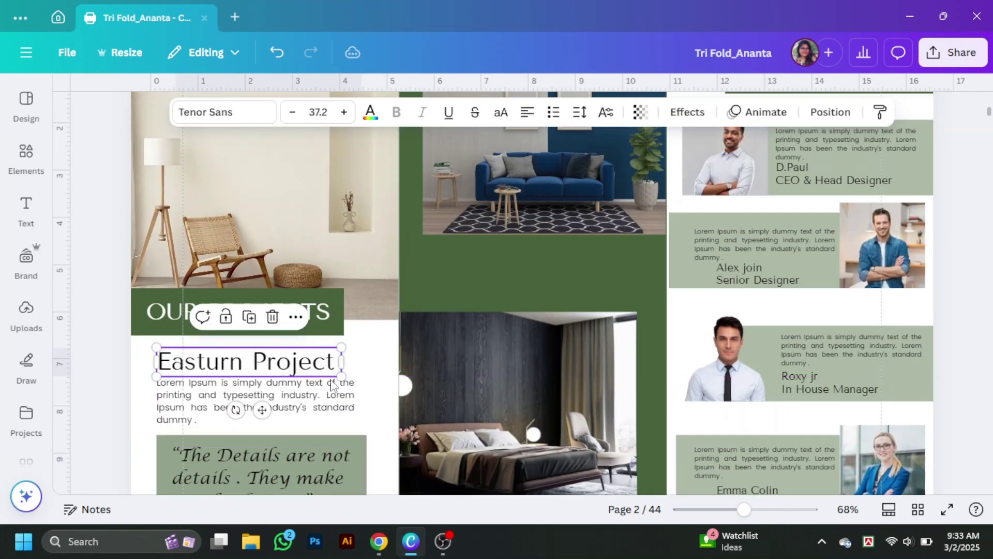
Step: Enlarge the bedroom photo to the middle panel's full width and seat it on the page's bottom edge
scroll(469, 355, down, 2)
click(569, 349)
scroll(594, 359, up, 3)
click(433, 278)
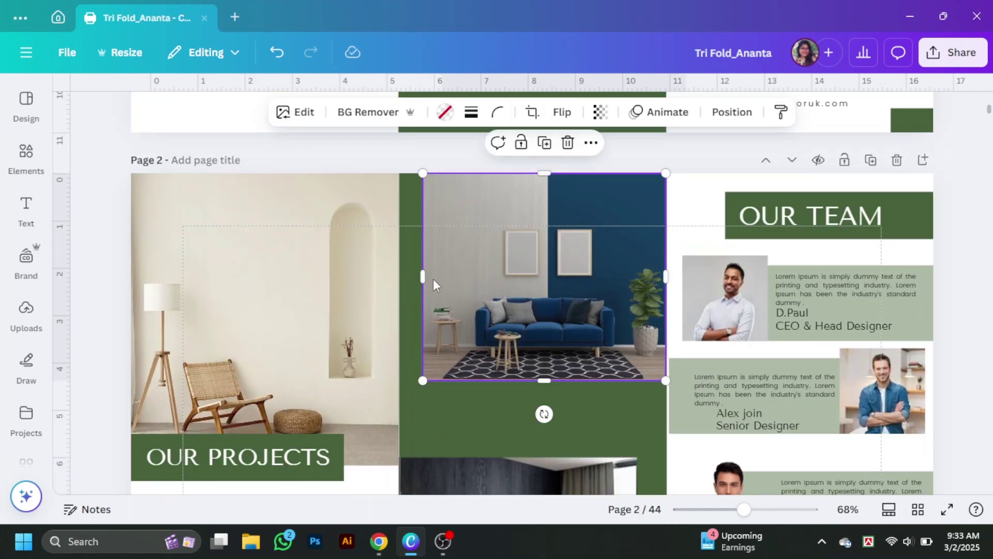
scroll(637, 322, down, 5)
drag(637, 321, 648, 350)
scroll(641, 379, down, 2)
Step: Duplicate the Easturn Project heading onto the green area between the middle panel's photos and colour the copy white
click(243, 216)
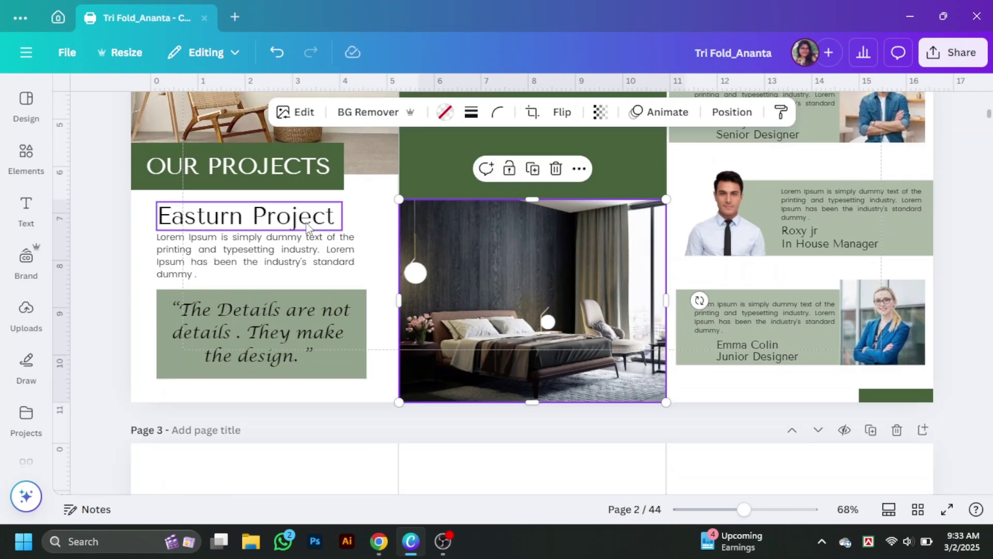
scroll(244, 215, up, 3)
key(ctrl+d)
drag(244, 360, 517, 253)
click(371, 112)
scroll(191, 307, down, 5)
click(158, 328)
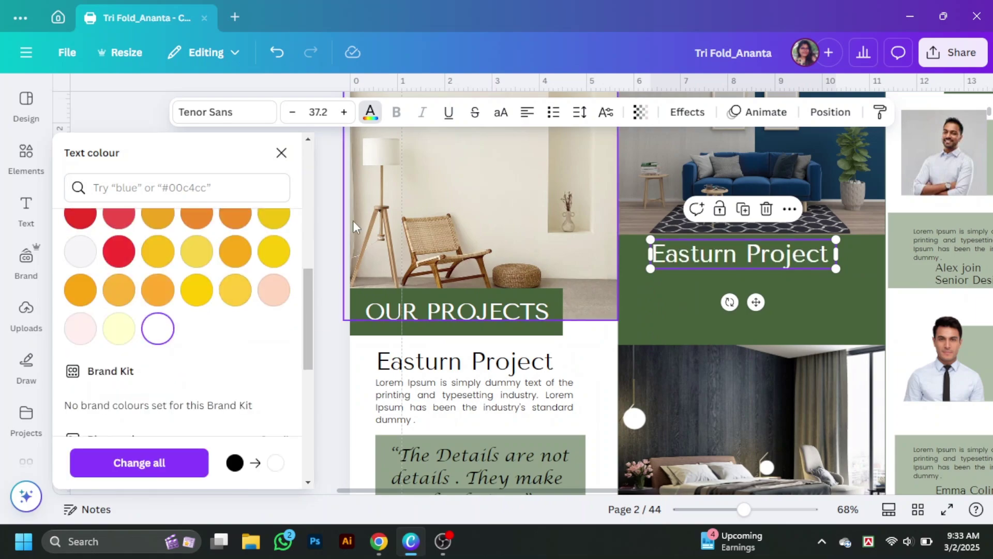
Step: Replace the white heading copy's text with new wording beginning "Minimal i"
scroll(603, 281, down, 3)
scroll(527, 193, up, 2)
click(527, 192)
text(Minimal i)
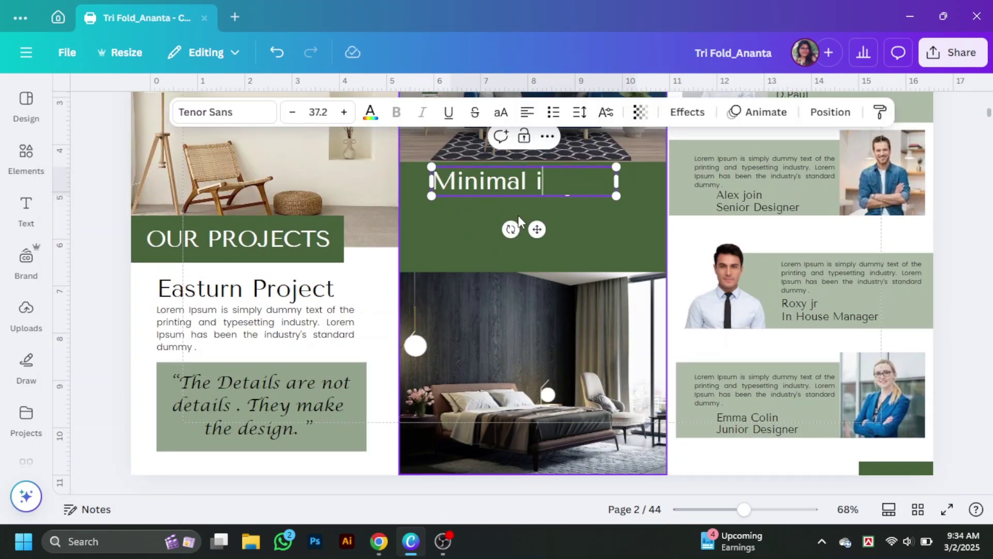